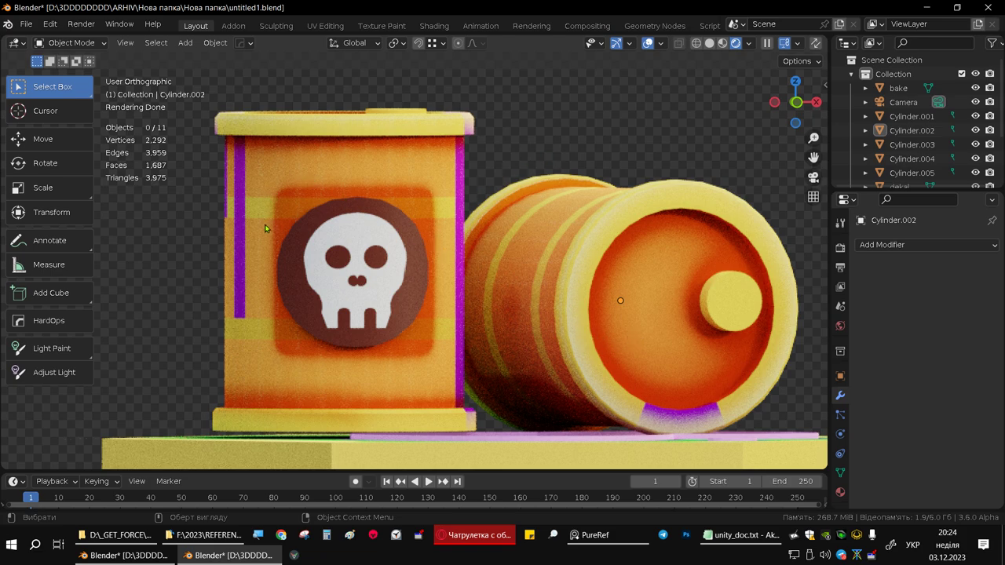
# Select the skull decal and inspect its mesh up close from several angles.
pyautogui.click(334, 317)
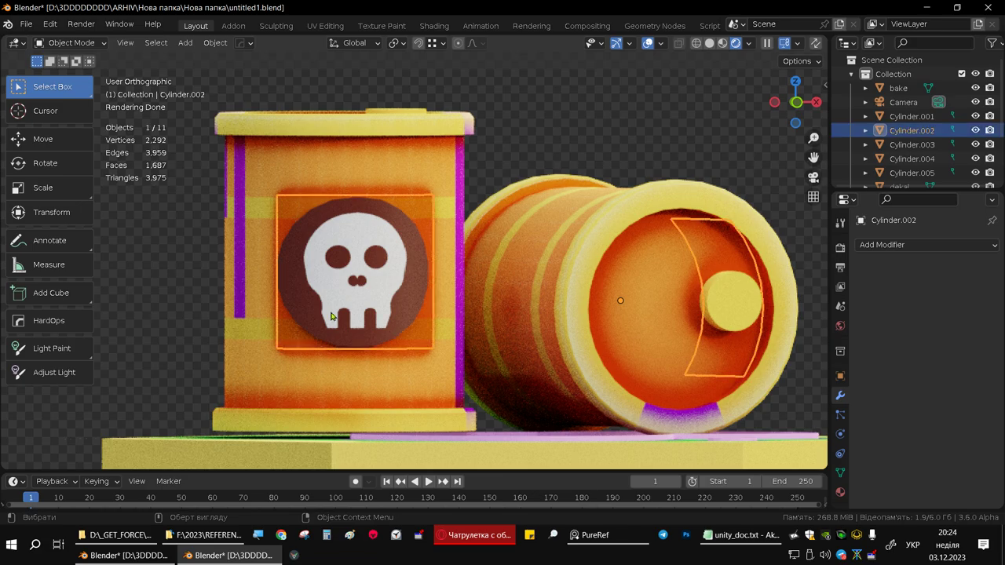
pyautogui.moveTo(351, 272); pyautogui.dragTo(405, 276, button='middle')
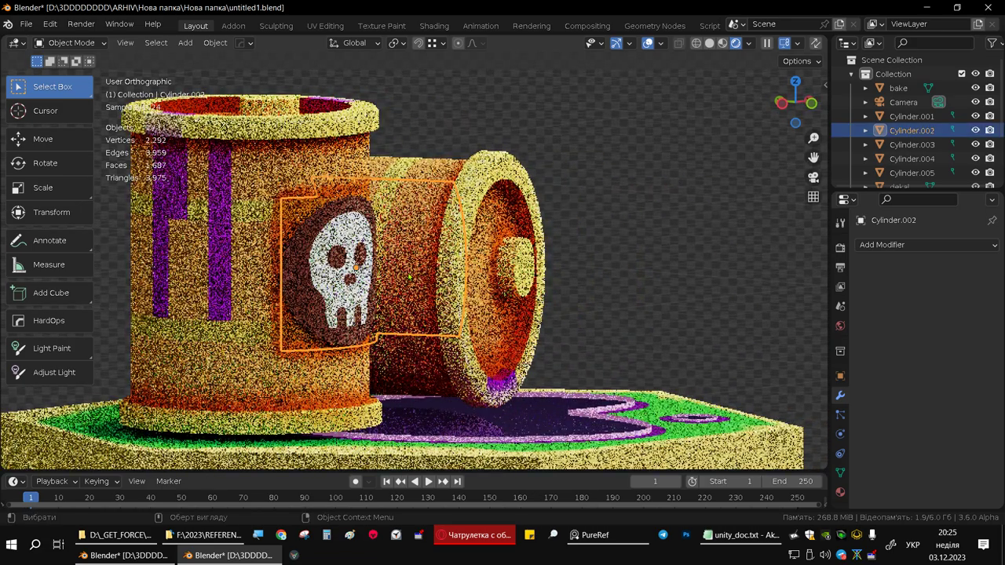
pyautogui.scroll(3, 316, 266)
pyautogui.moveTo(316, 265); pyautogui.dragTo(310, 325, button='middle')
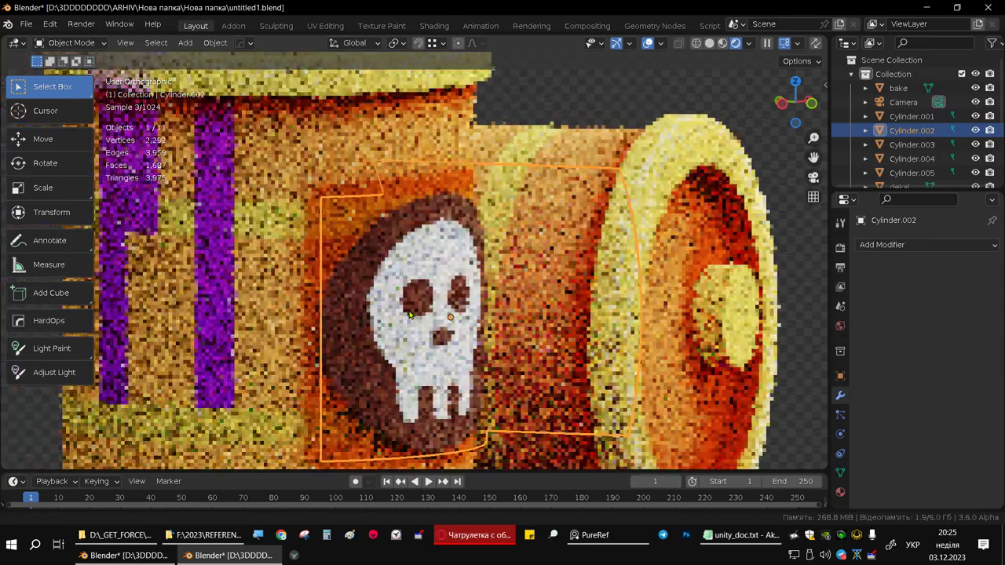
pyautogui.press('Tab')
pyautogui.scroll(3, 311, 325)
pyautogui.scroll(-2, 311, 325)
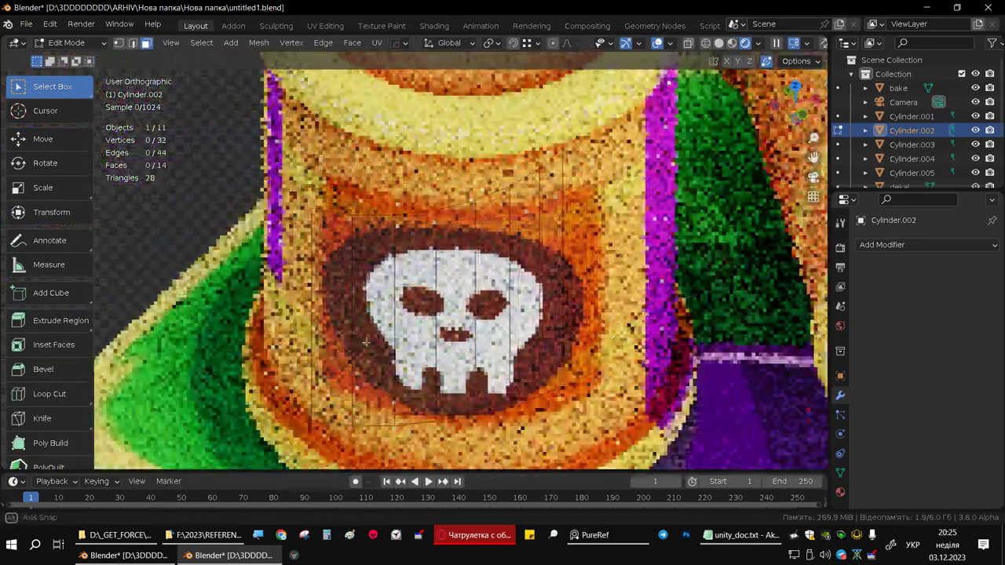
pyautogui.moveTo(310, 325); pyautogui.dragTo(342, 202, button='middle')
pyautogui.press('Tab')
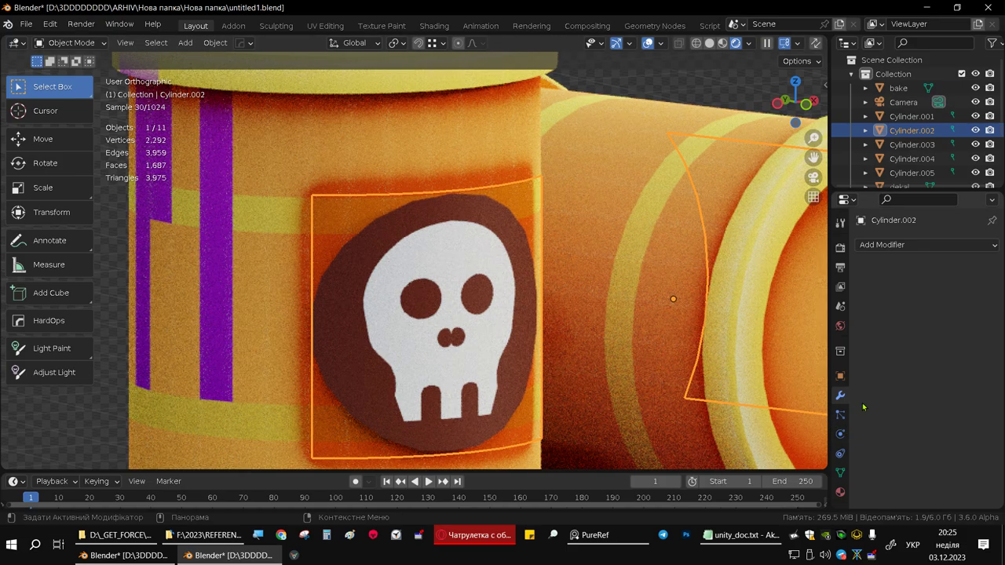
# Select the box-and-barrel mesh Cylinder.001 and bring it into the UV Editing workspace.
pyautogui.moveTo(345, 216); pyautogui.dragTo(350, 231, button='middle')
pyautogui.scroll(4, 397, 242)
pyautogui.scroll(-2, 463, 314)
pyautogui.scroll(-4, 463, 314)
pyautogui.scroll(-1, 468, 321)
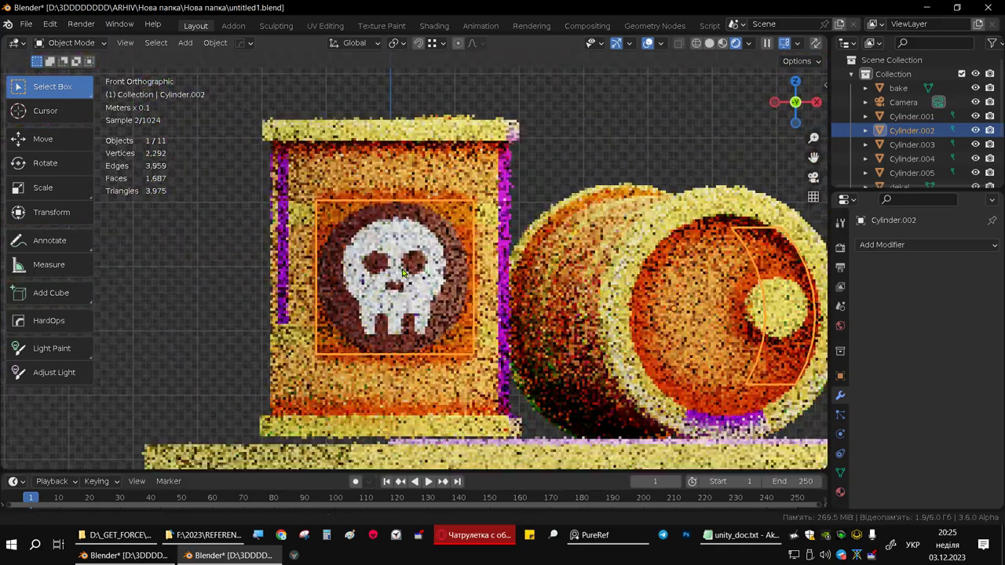
pyautogui.scroll(4, 440, 275)
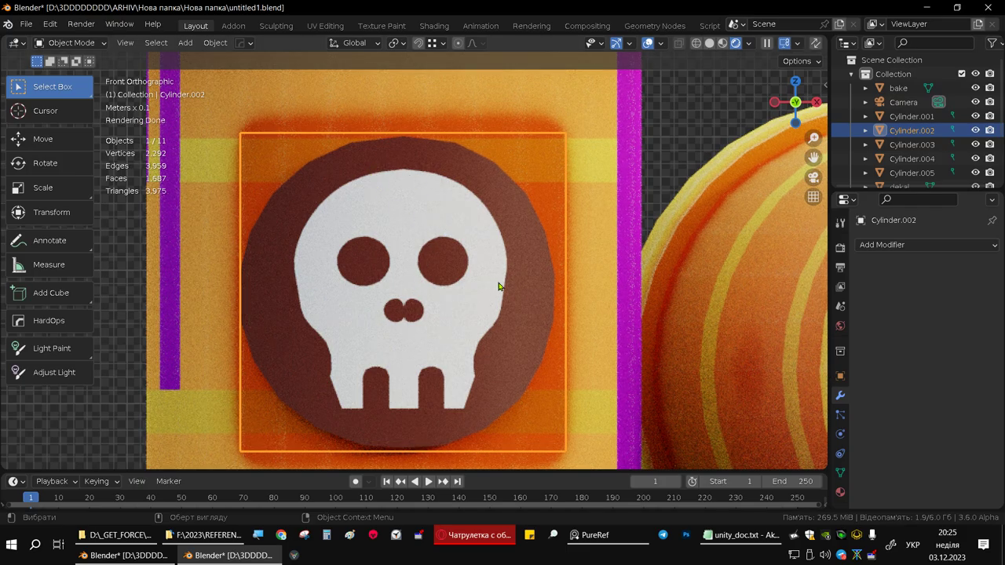
pyautogui.scroll(-5, 450, 275)
pyautogui.click(398, 195)
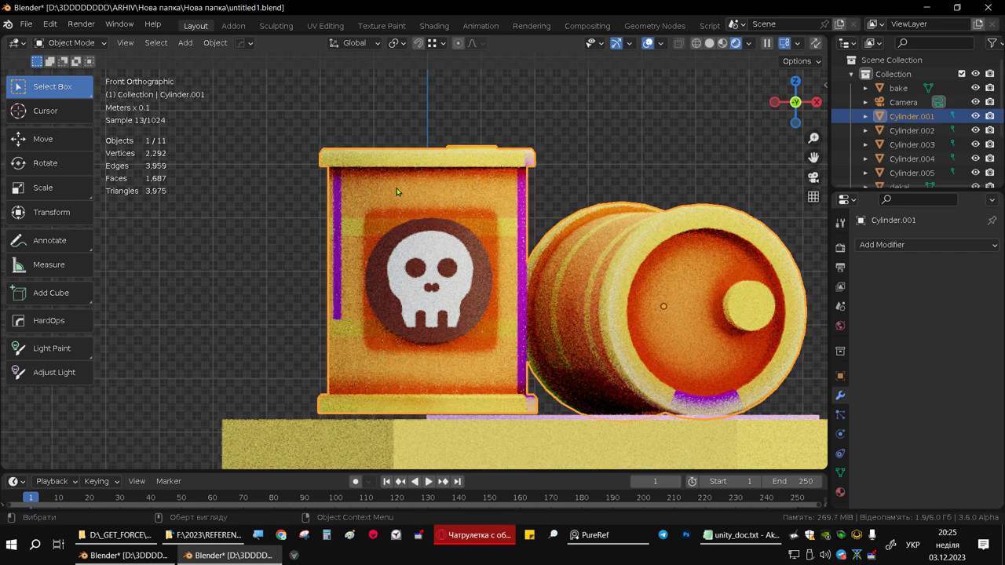
pyautogui.click(325, 26)
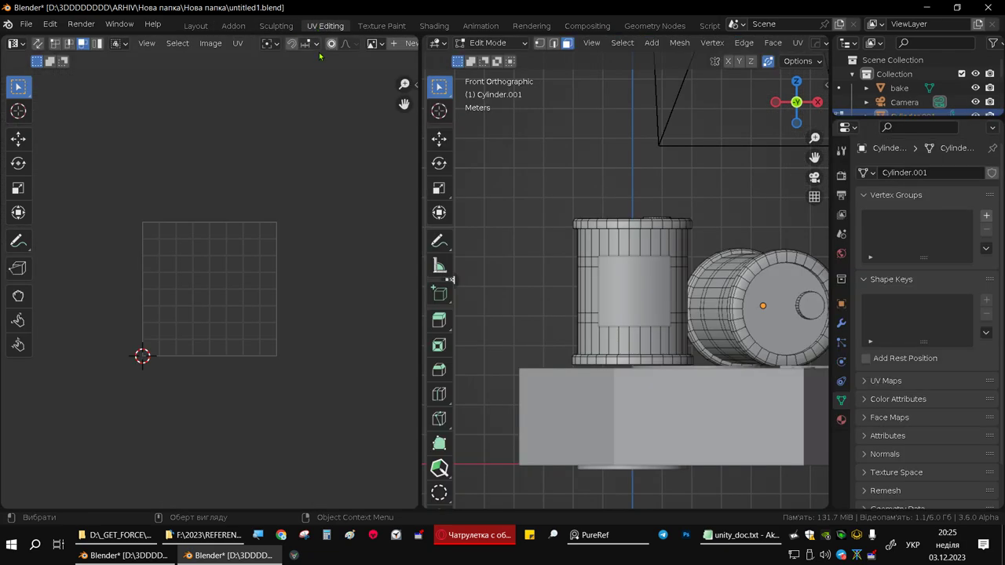
# Select the faces around the box label to see where they sit on the palette texture.
pyautogui.moveTo(637, 284); pyautogui.dragTo(649, 275, button='middle')
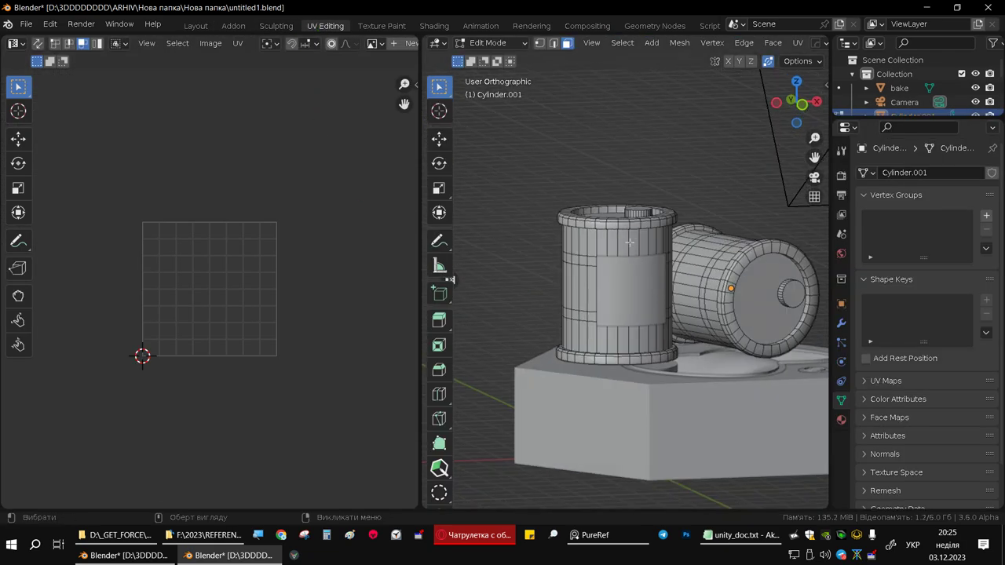
pyautogui.click(630, 243)
pyautogui.press('a')
pyautogui.scroll(-2, 269, 317)
pyautogui.scroll(-1, 269, 317)
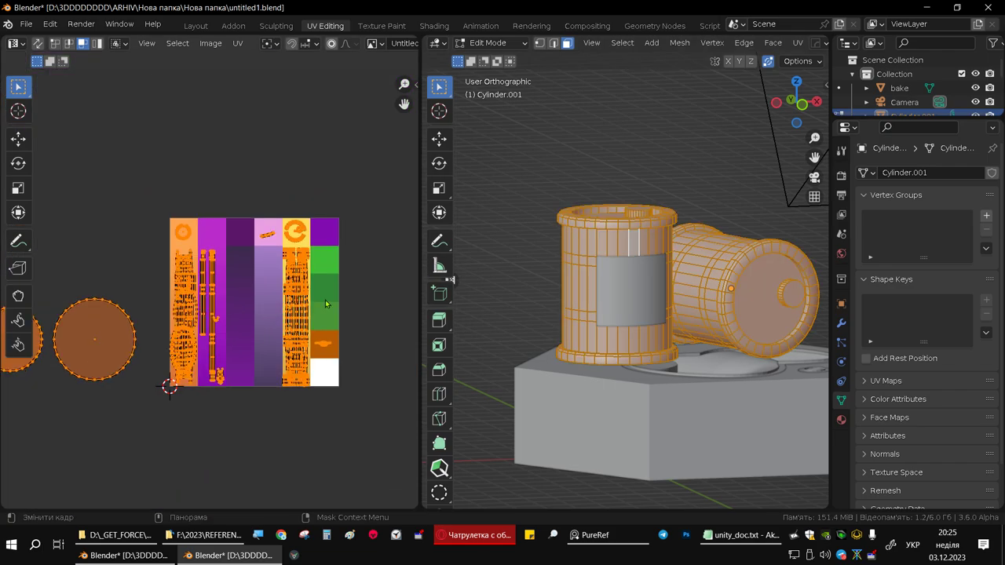
pyautogui.scroll(2, 589, 234)
pyautogui.click(650, 246)
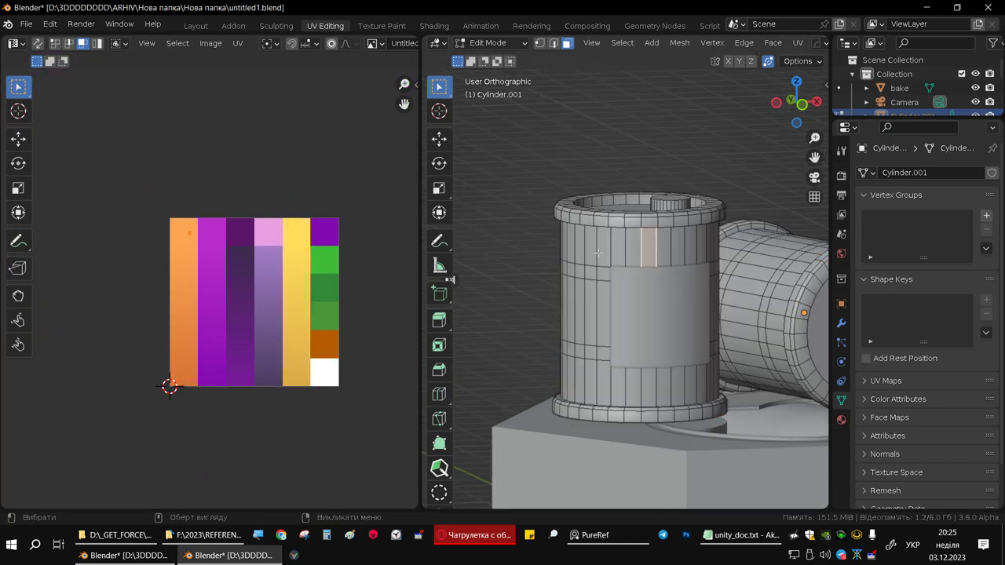
pyautogui.press('l')
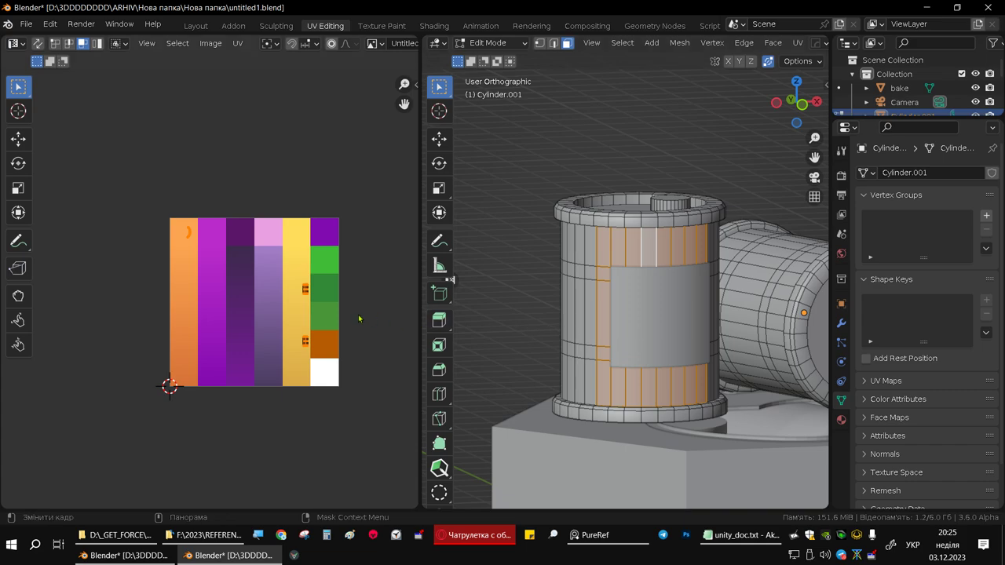
pyautogui.scroll(3, 329, 308)
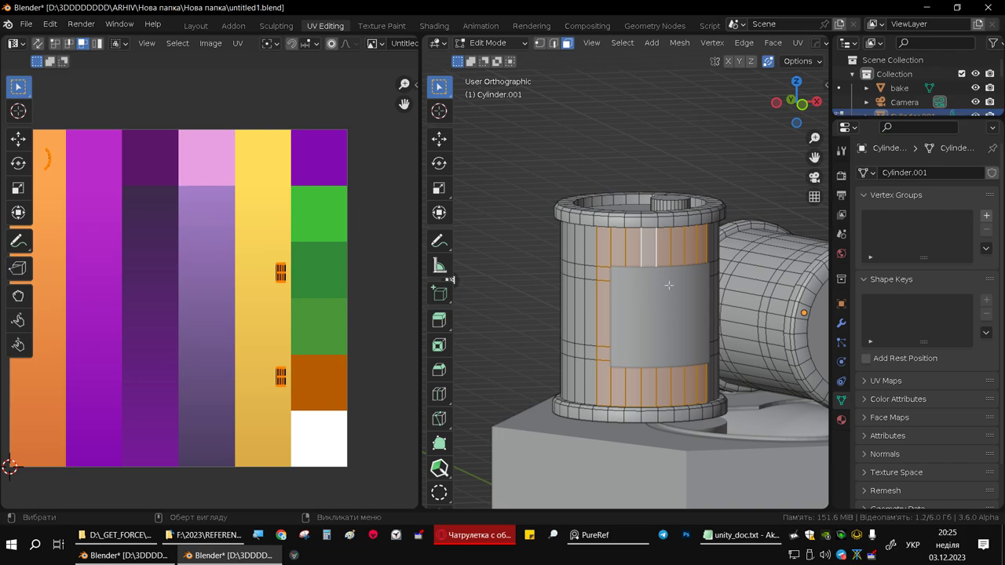
# Return Cylinder.001 to Object Mode and view the scene from the front.
pyautogui.press('Tab')
pyautogui.moveTo(664, 294); pyautogui.dragTo(647, 303, button='middle')
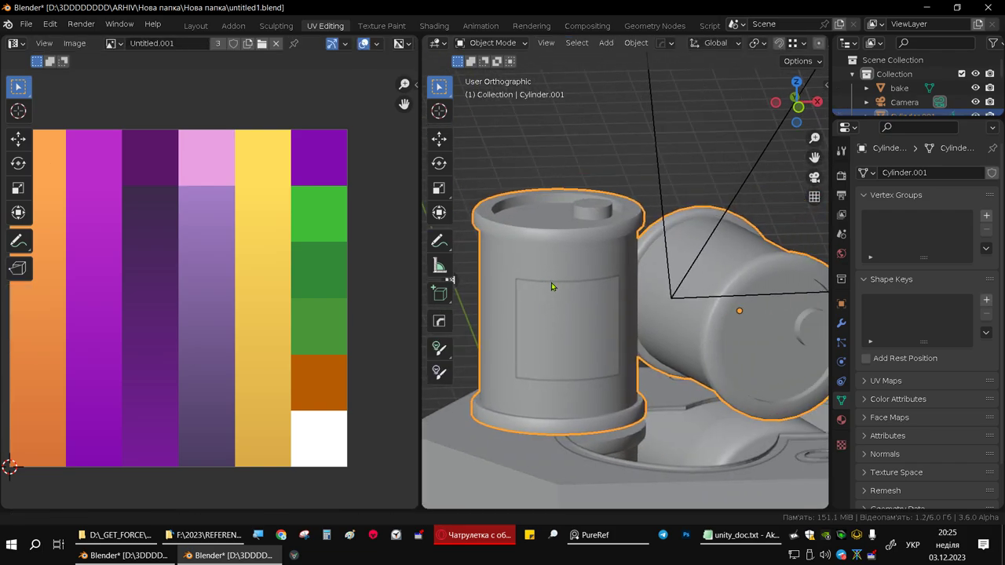
pyautogui.press('KP_1')
# Add a second UV map, UVMap.001, and set it as the render UV map.
pyautogui.click(884, 381)
pyautogui.scroll(-1, 945, 388)
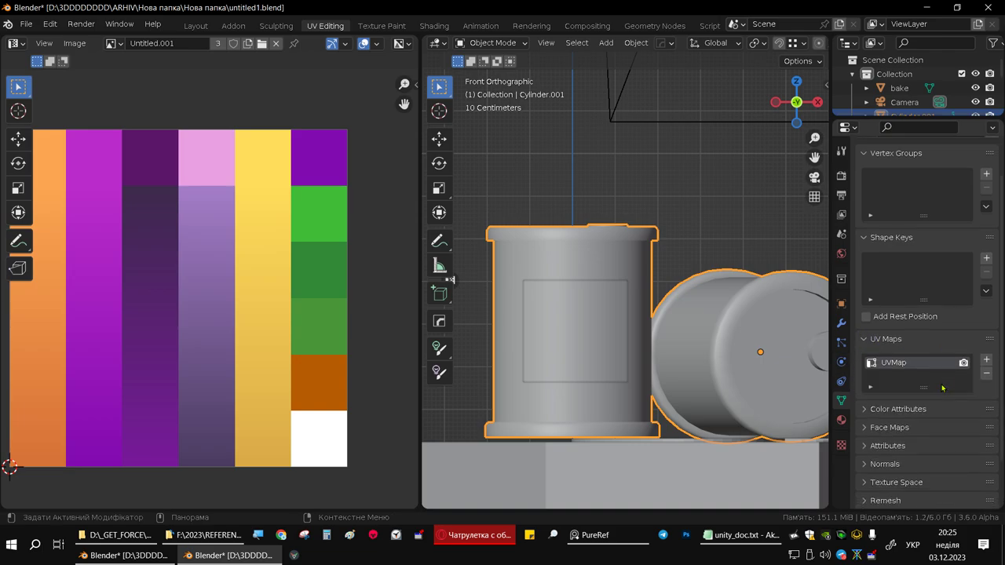
pyautogui.click(991, 359)
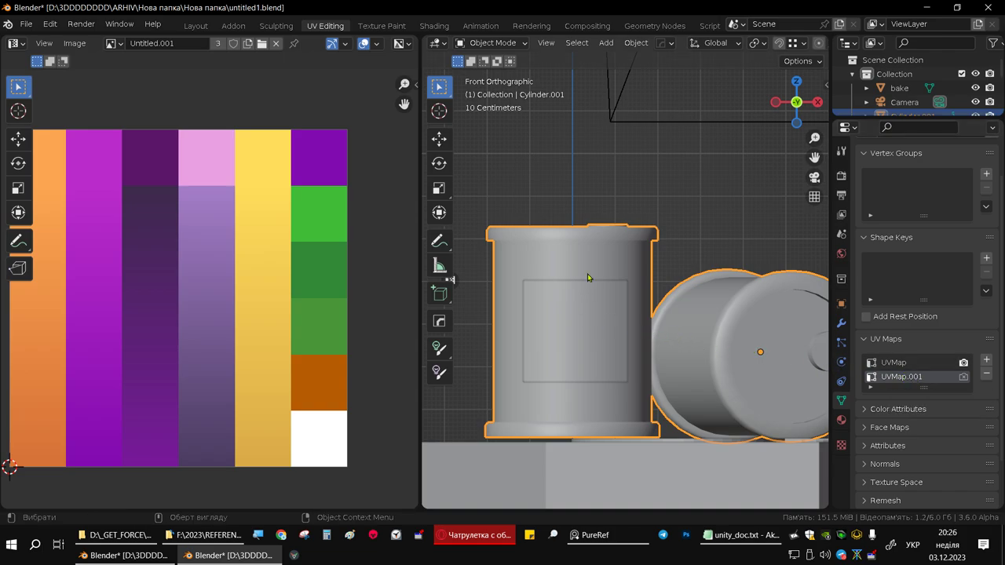
pyautogui.press('Tab')
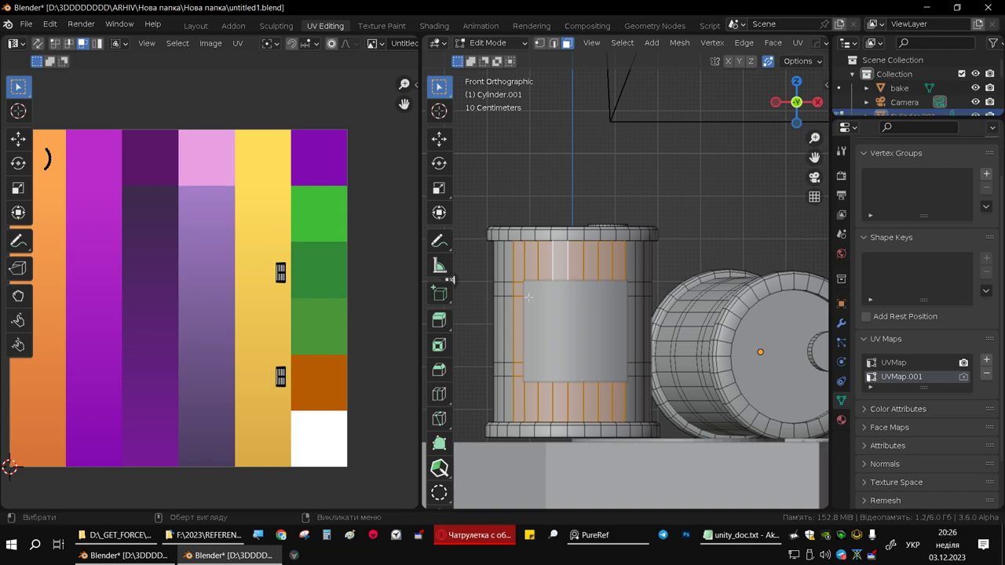
pyautogui.scroll(-2, 529, 299)
pyautogui.keyDown('shift'); pyautogui.moveTo(549, 299); pyautogui.dragTo(601, 330, button='middle'); pyautogui.keyUp('shift')
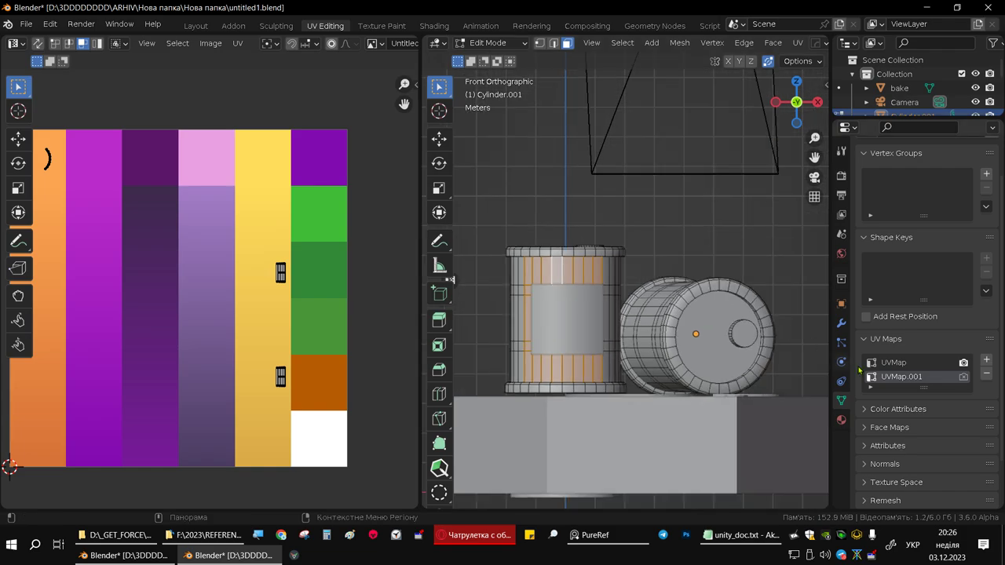
pyautogui.click(964, 378)
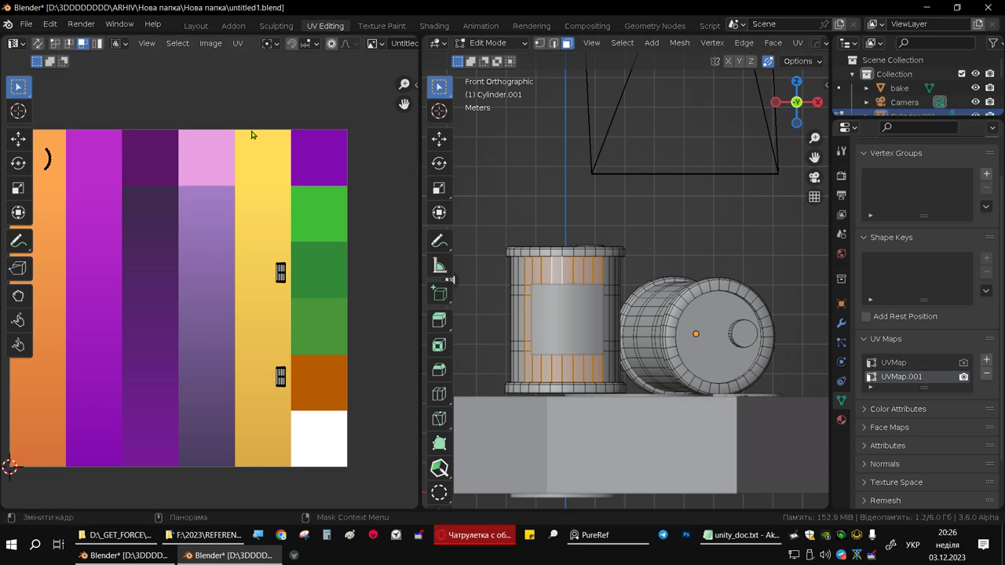
# Select the whole mesh in front view and frame its UV layout over the texture.
pyautogui.scroll(-3, 580, 290)
pyautogui.moveTo(580, 291); pyautogui.dragTo(599, 313, button='middle')
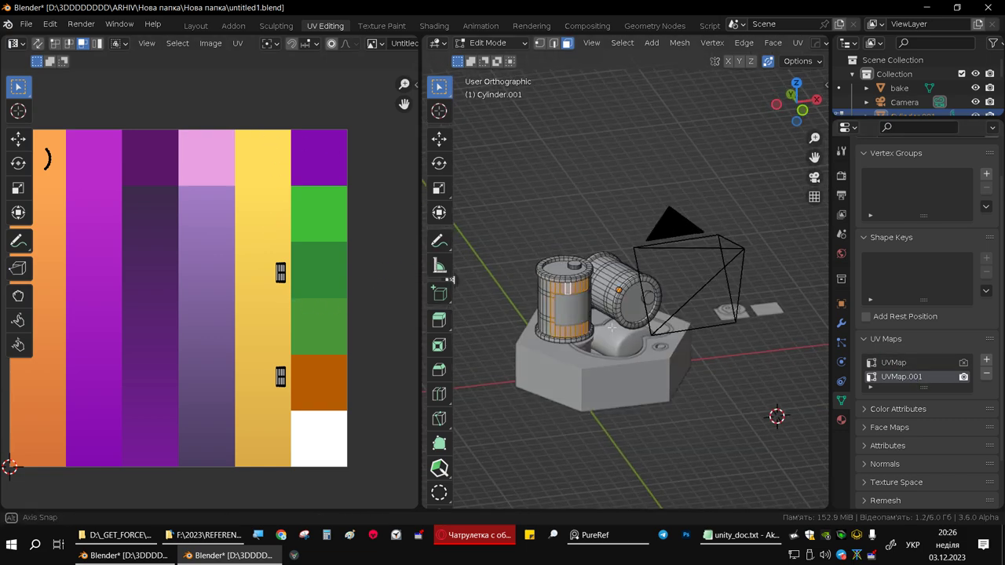
pyautogui.press('a')
pyautogui.moveTo(599, 312)
pyautogui.mouseDown(button='middle')
pyautogui.moveTo(628, 324)
pyautogui.moveTo(587, 315)
pyautogui.moveTo(646, 350)
pyautogui.mouseUp(button='middle')
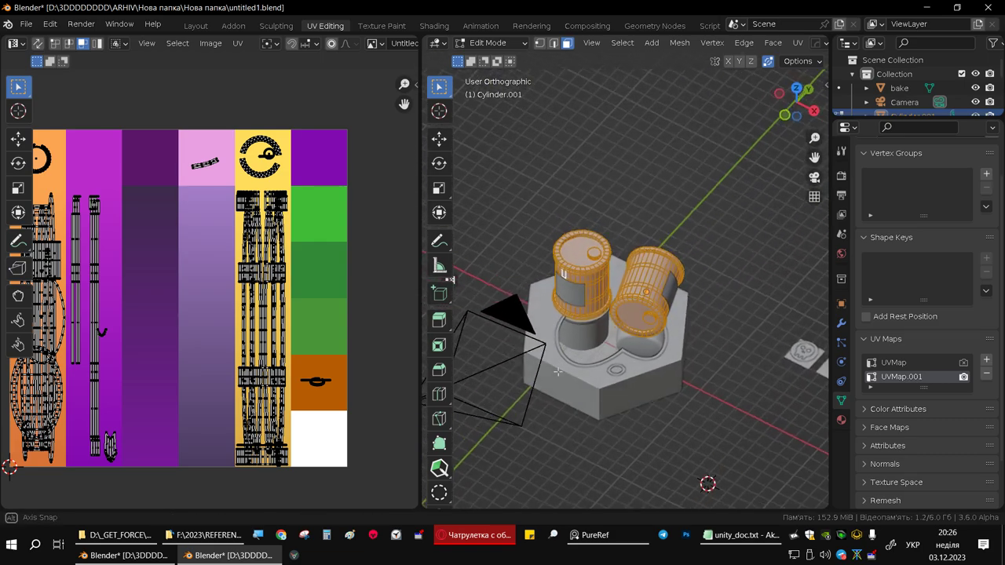
pyautogui.press('KP_1')
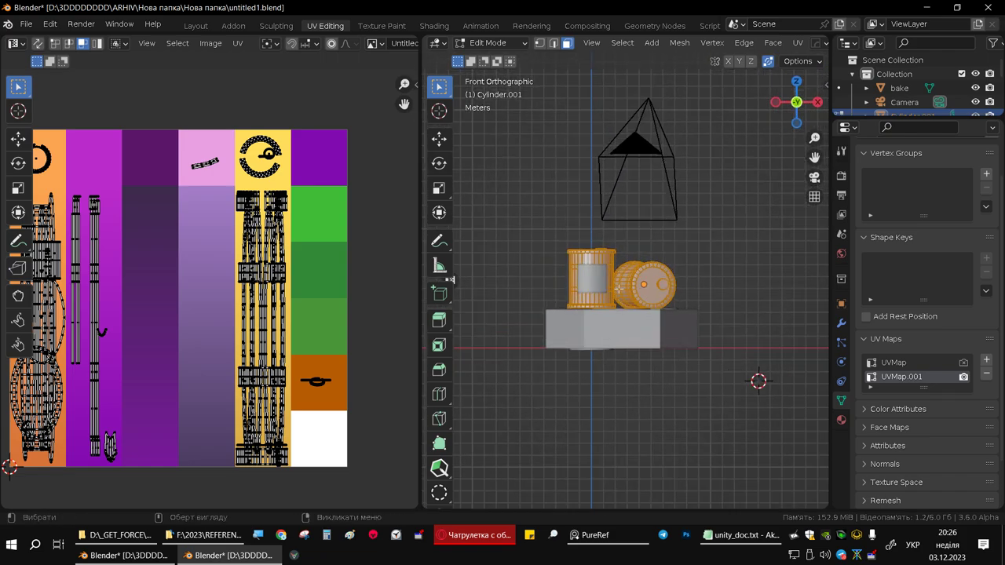
pyautogui.scroll(3, 633, 290)
pyautogui.scroll(1, 627, 298)
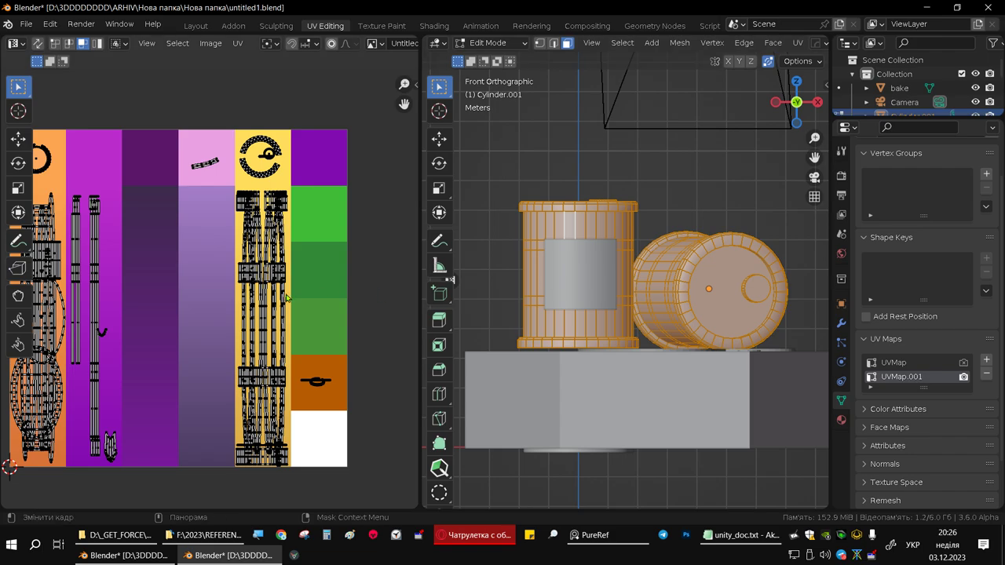
pyautogui.scroll(-3, 67, 336)
pyautogui.moveTo(68, 336); pyautogui.dragTo(131, 326, button='middle')
pyautogui.moveTo(347, 272); pyautogui.dragTo(321, 273, button='middle')
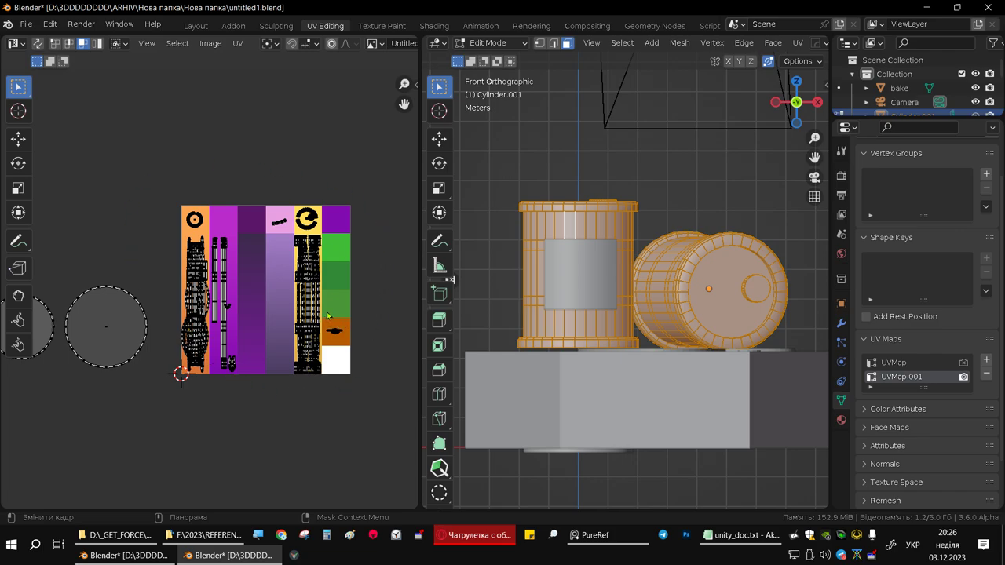
# Move all UVMap.001 islands to the left of the texture, then deselect and exit Edit Mode.
pyautogui.press('a')
pyautogui.press('g')
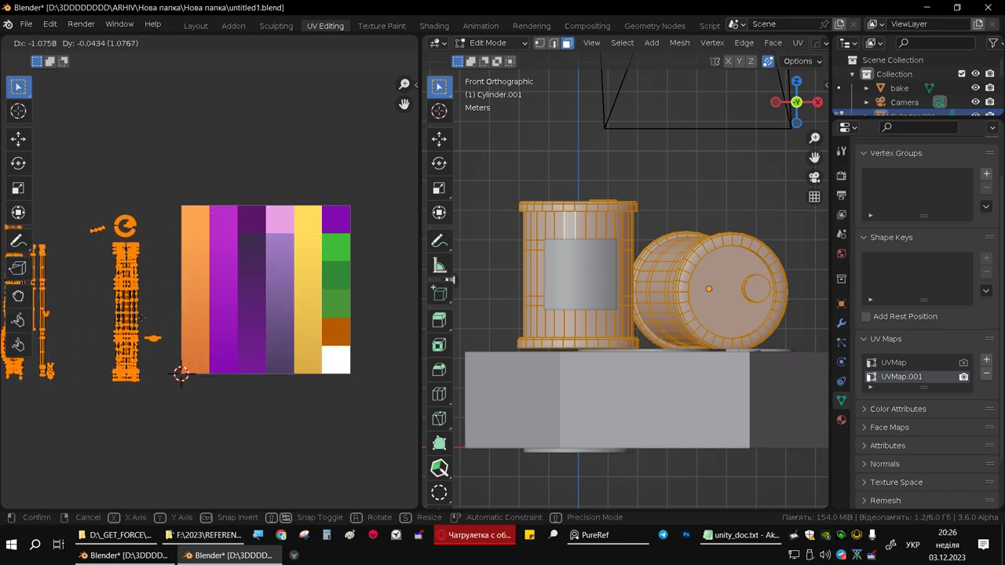
pyautogui.click(138, 314)
pyautogui.moveTo(575, 286); pyautogui.dragTo(578, 257, button='middle')
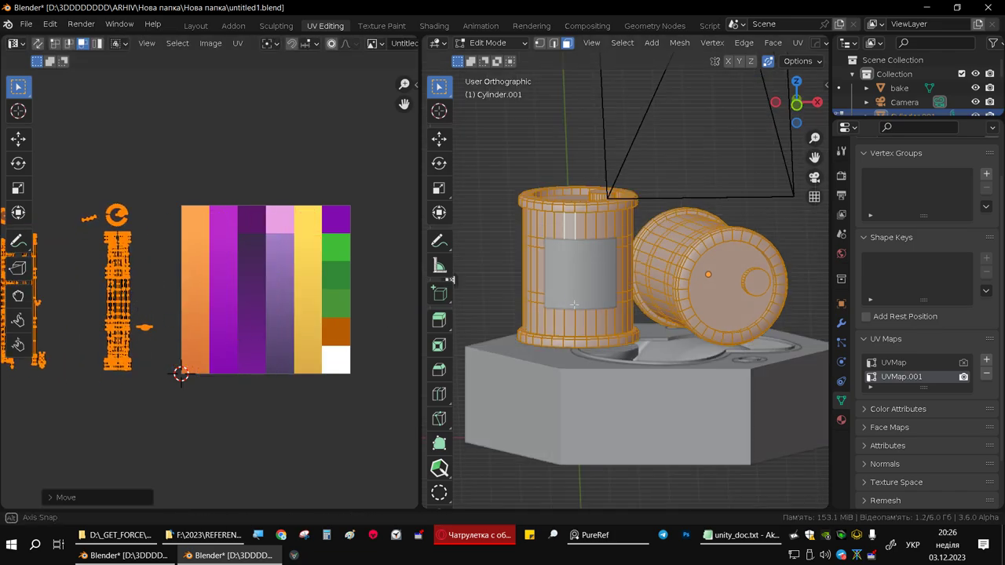
pyautogui.hotkey('alt', 'a')
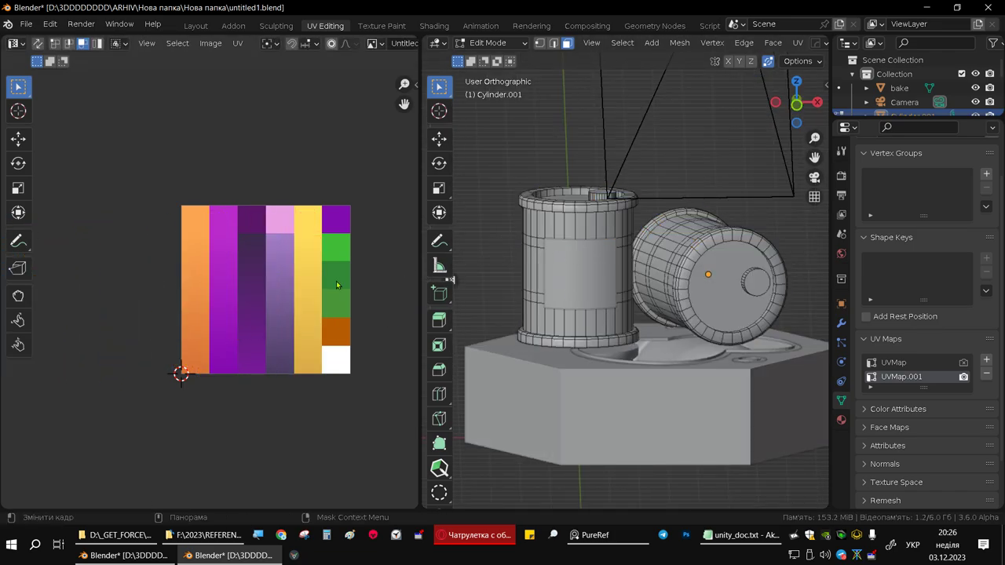
pyautogui.press('Tab')
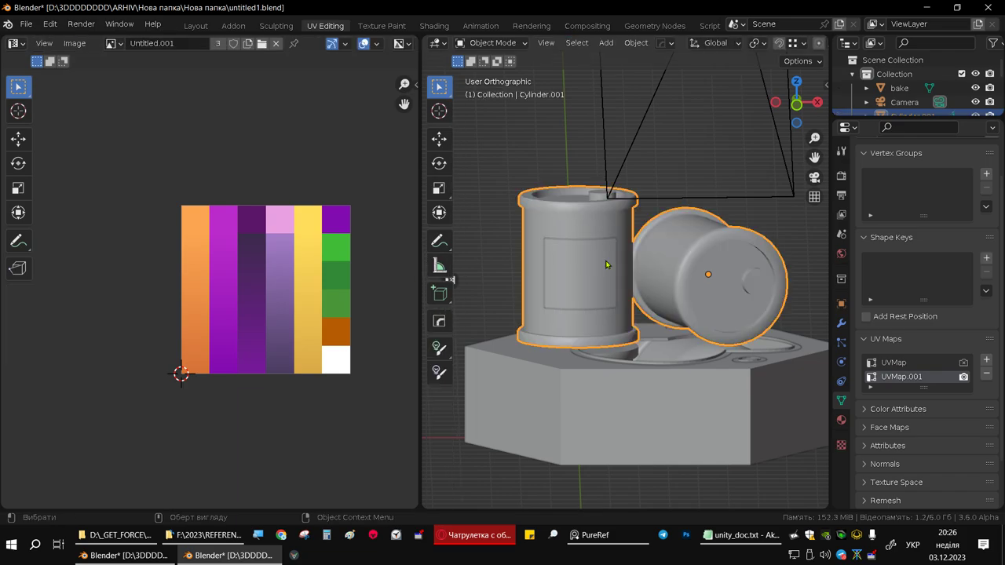
pyautogui.moveTo(586, 264); pyautogui.dragTo(613, 256, button='middle')
# In front-view Edit Mode, compare the UVMap and UVMap.001 layouts, ending on UVMap.001.
pyautogui.press('Tab')
pyautogui.press('a')
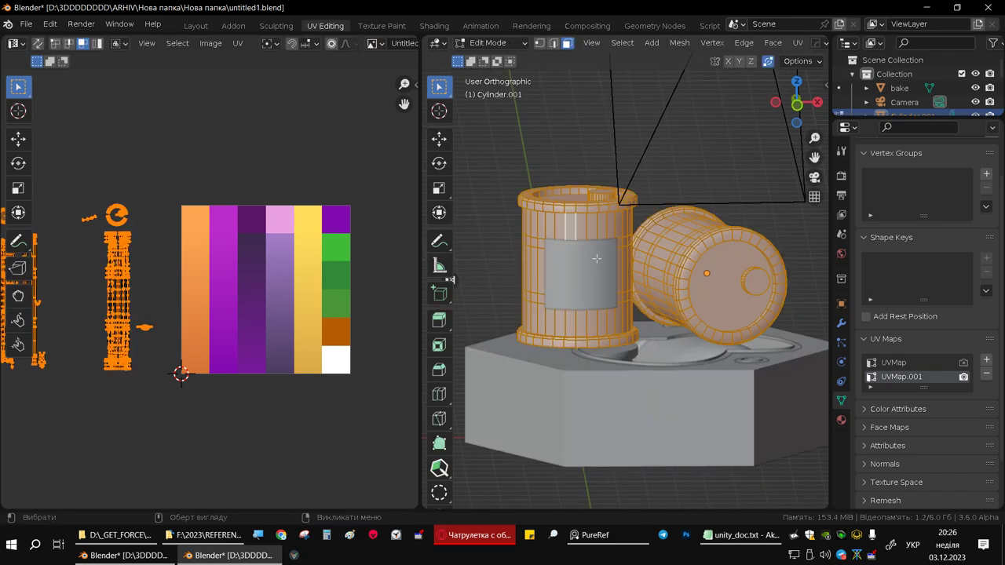
pyautogui.press('KP_1')
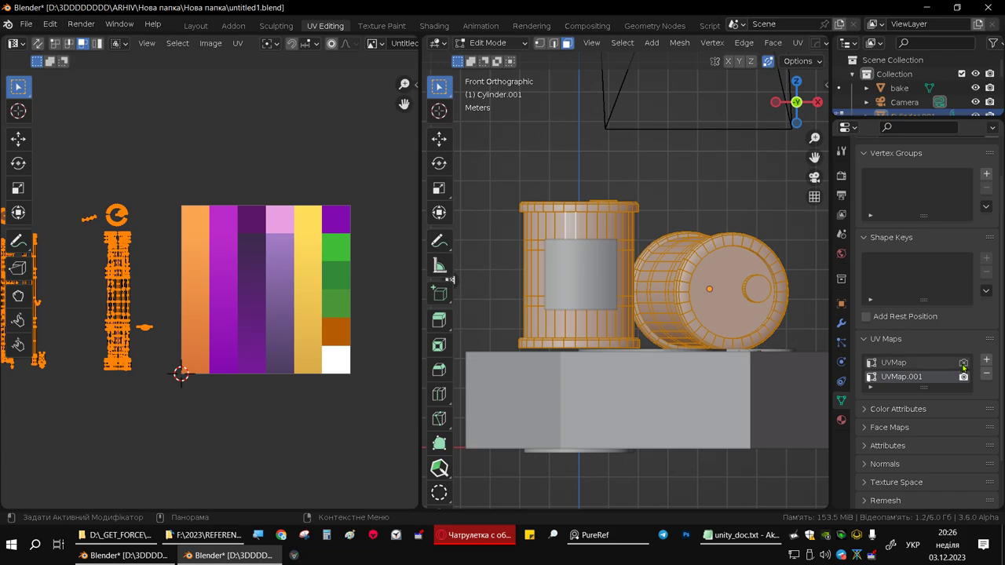
pyautogui.click(965, 366)
pyautogui.click(964, 366)
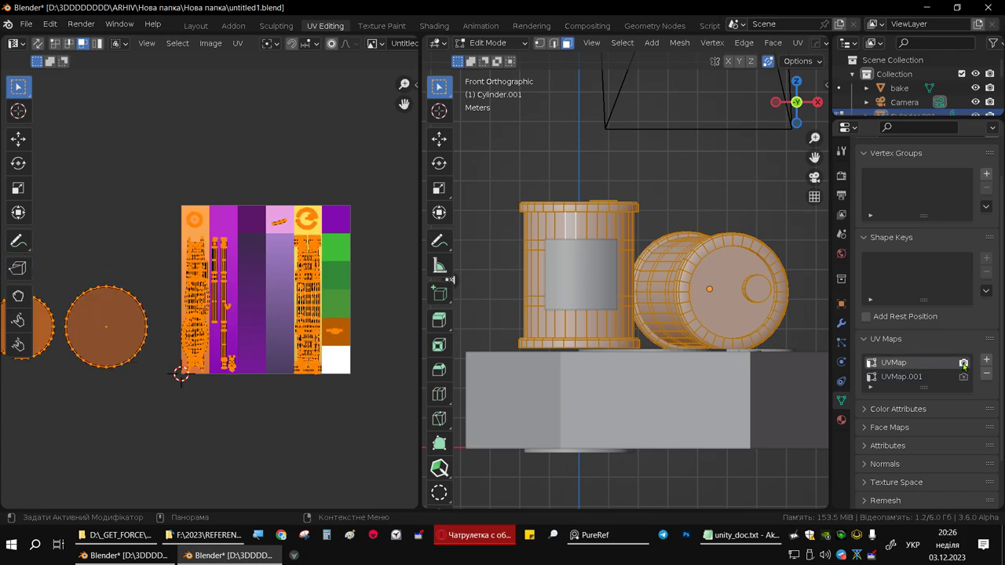
pyautogui.click(899, 379)
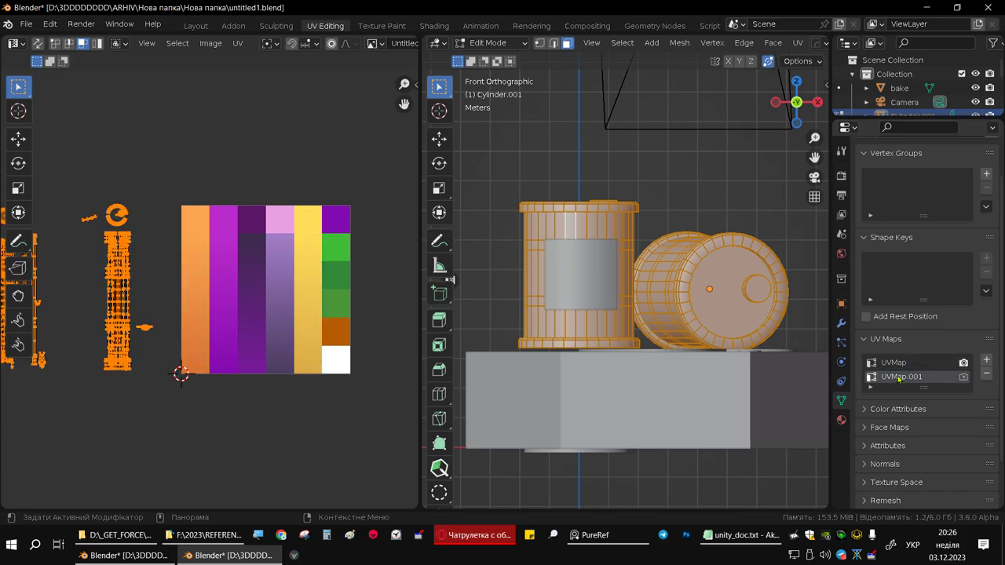
pyautogui.click(904, 365)
pyautogui.click(903, 379)
pyautogui.scroll(-3, 773, 39)
pyautogui.scroll(-2, 774, 39)
pyautogui.scroll(-2, 773, 39)
pyautogui.scroll(-1, 773, 40)
pyautogui.scroll(-1, 774, 39)
pyautogui.scroll(-2, 774, 43)
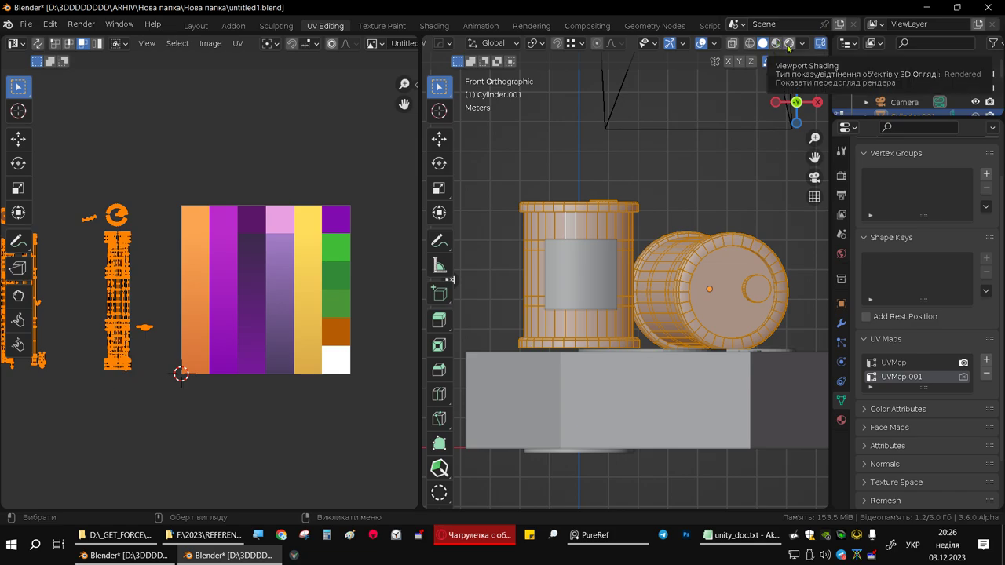
# Preview the barrels in Rendered shading using UVMap.001, with overlays hidden.
pyautogui.click(789, 44)
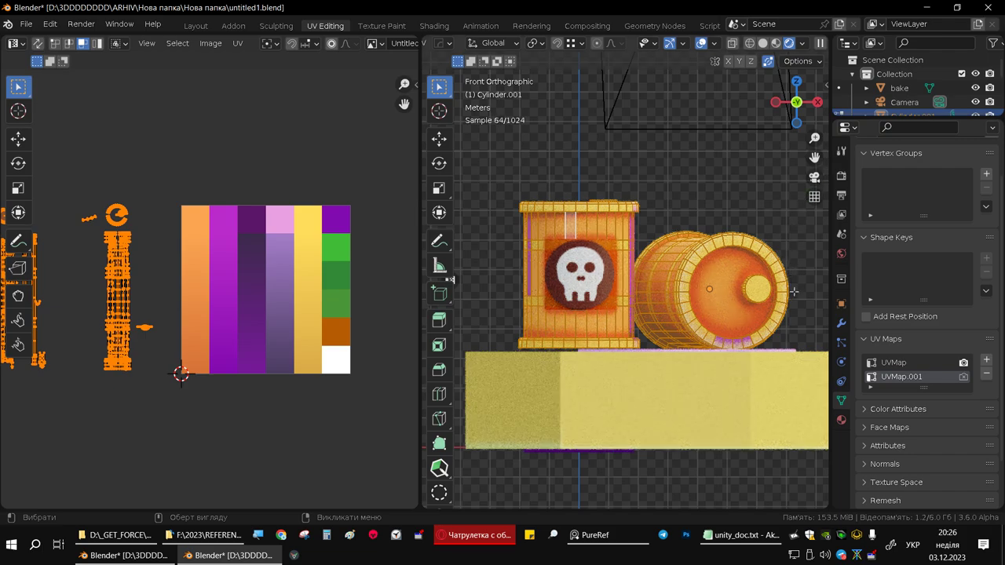
pyautogui.click(900, 363)
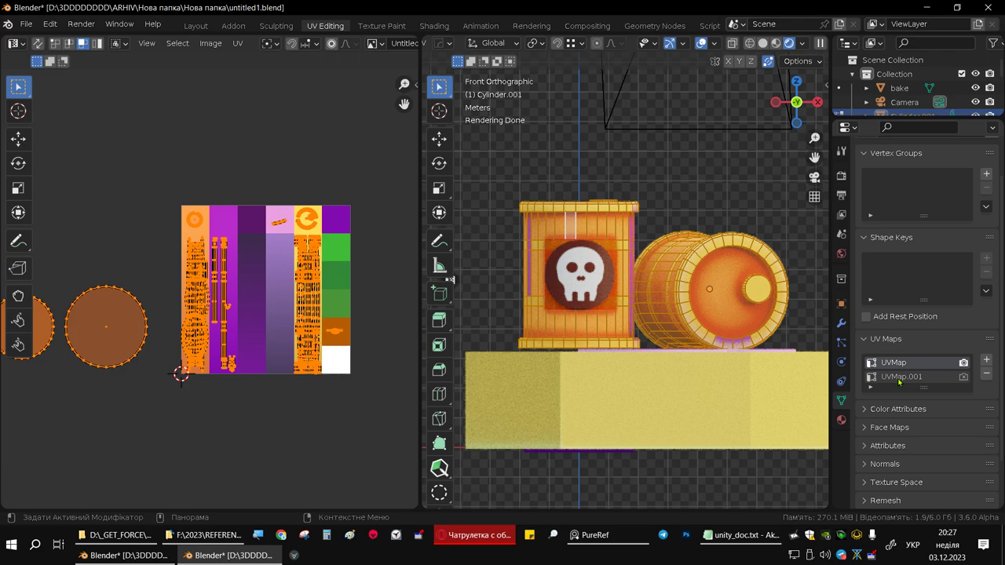
pyautogui.click(899, 378)
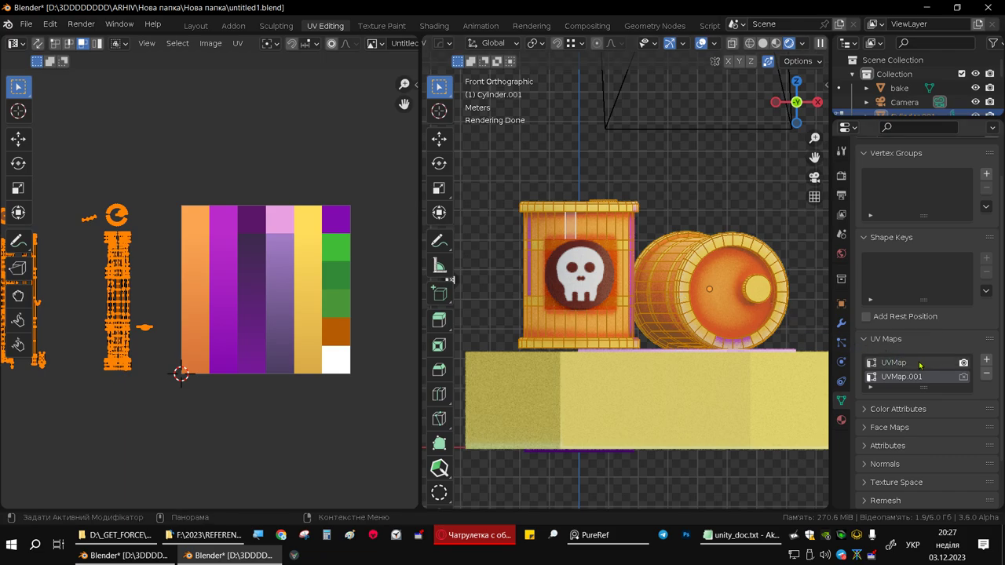
pyautogui.click(964, 378)
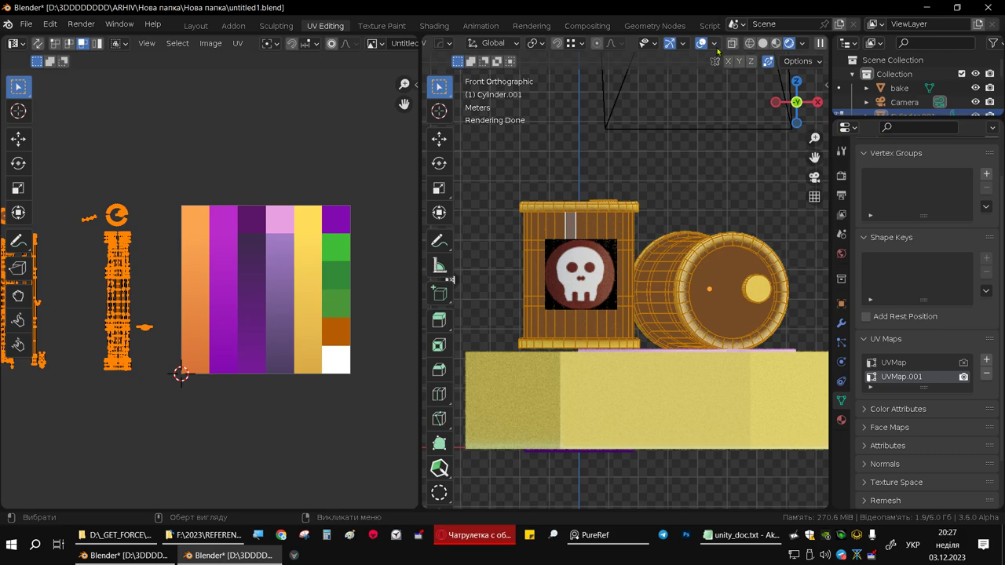
pyautogui.click(702, 43)
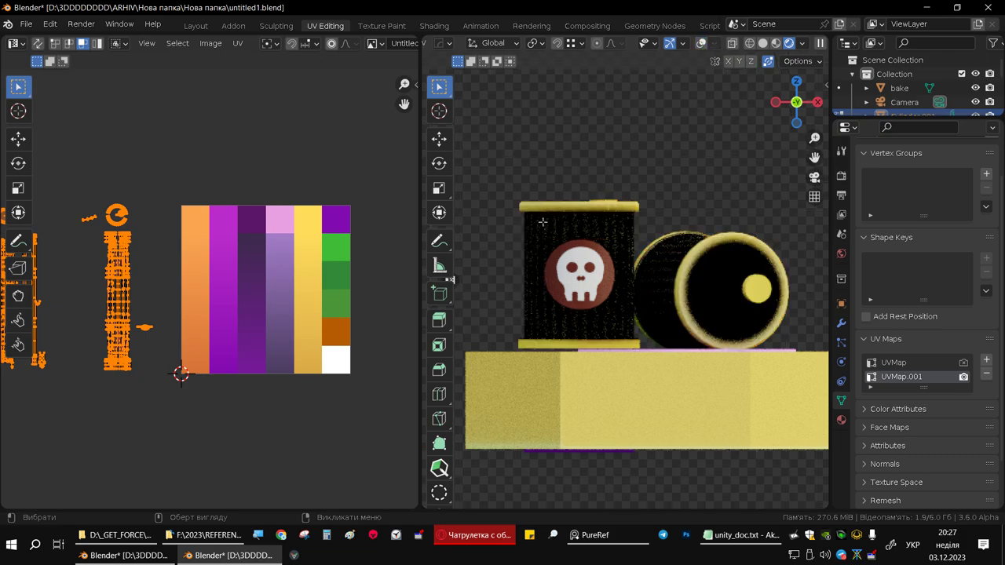
pyautogui.moveTo(615, 216); pyautogui.dragTo(618, 255, button='middle')
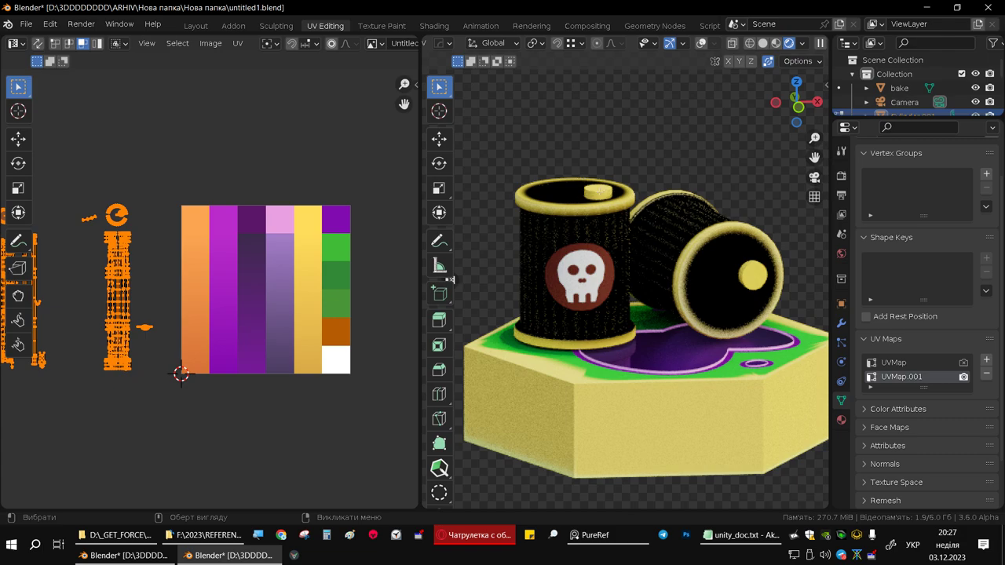
# Compare the render with UVMap, then restore overlays and UVMap.001 as render map.
pyautogui.click(802, 43)
pyautogui.click(801, 45)
pyautogui.click(965, 363)
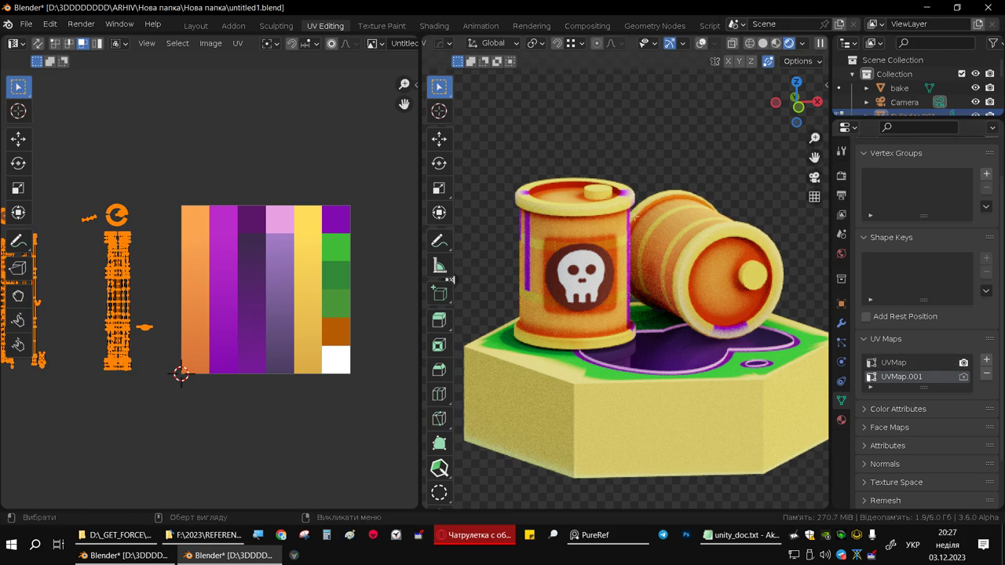
pyautogui.press('Tab')
pyautogui.scroll(-3, 776, 46)
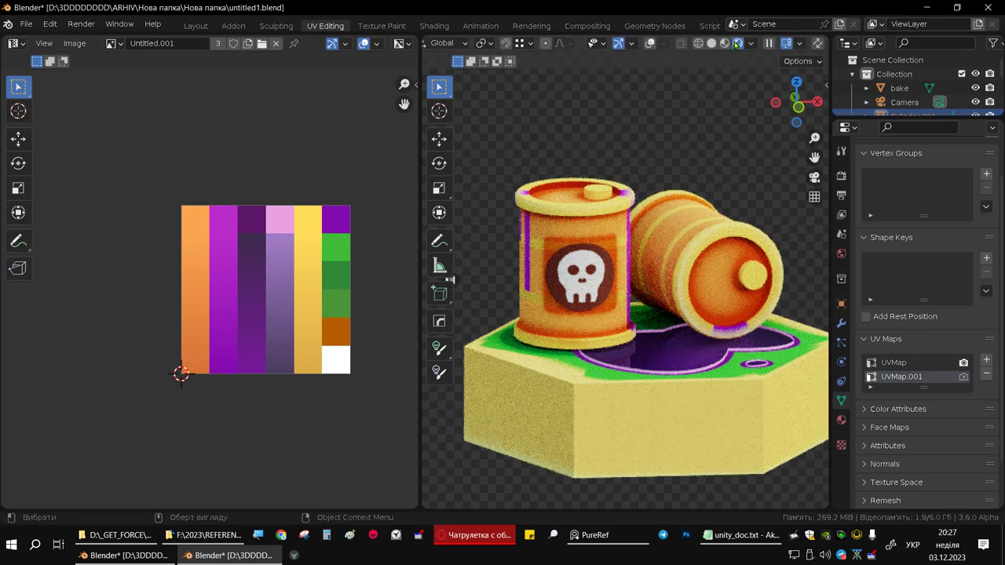
pyautogui.click(650, 44)
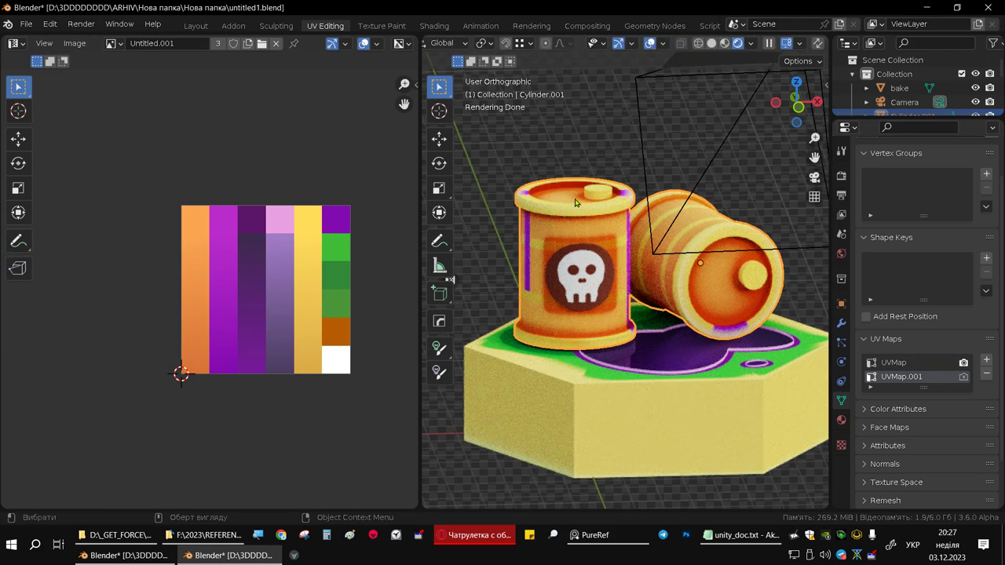
pyautogui.click(964, 377)
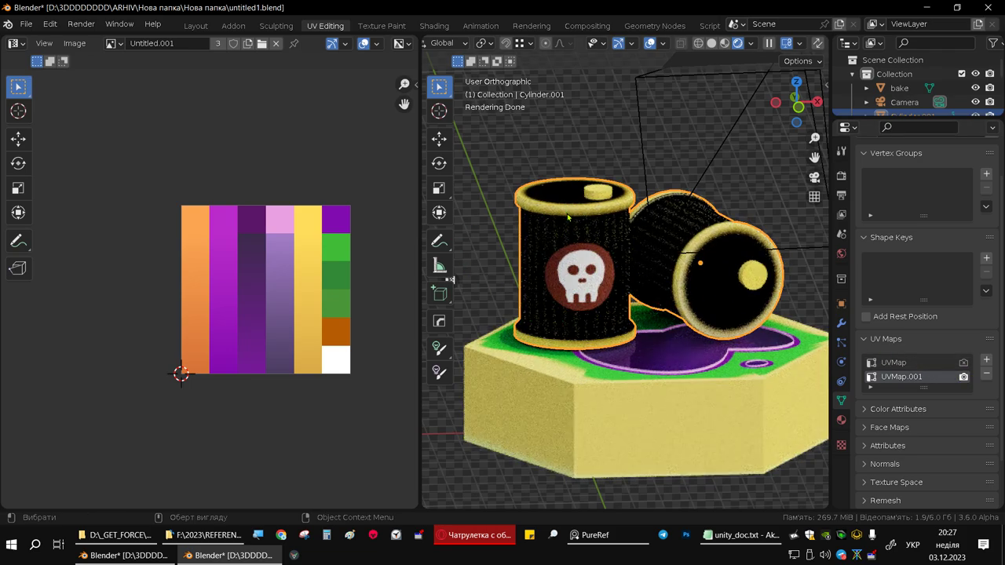
# In Edit Mode, select the faces assigned to material D and return to solid shading.
pyautogui.press('Tab')
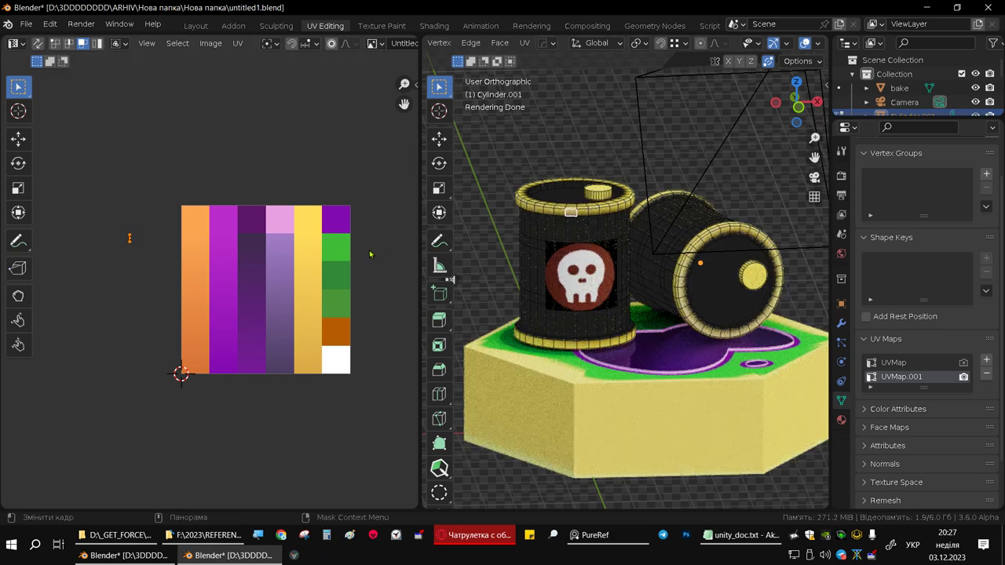
pyautogui.press('a')
pyautogui.hotkey('ctrl', 'z')
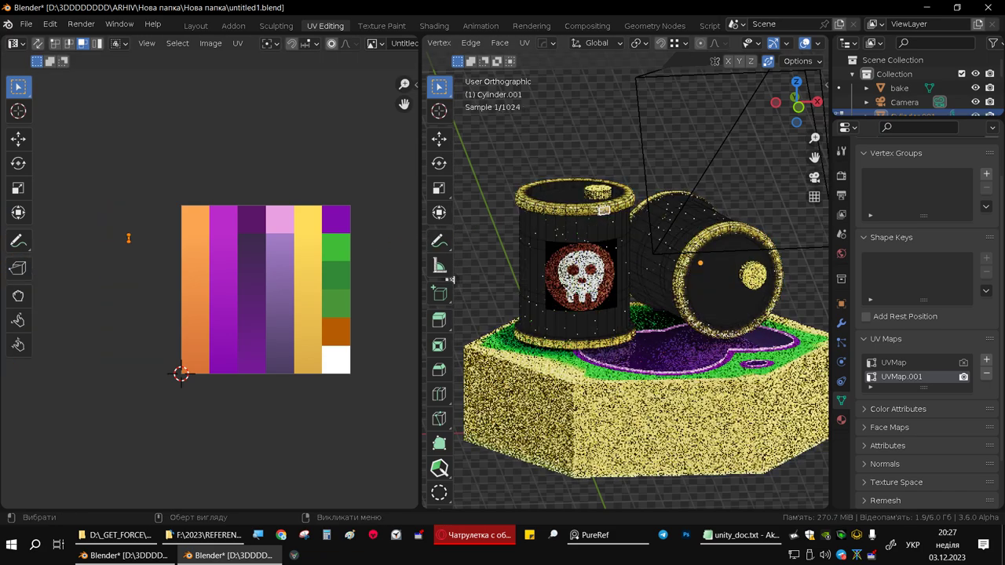
pyautogui.click(843, 420)
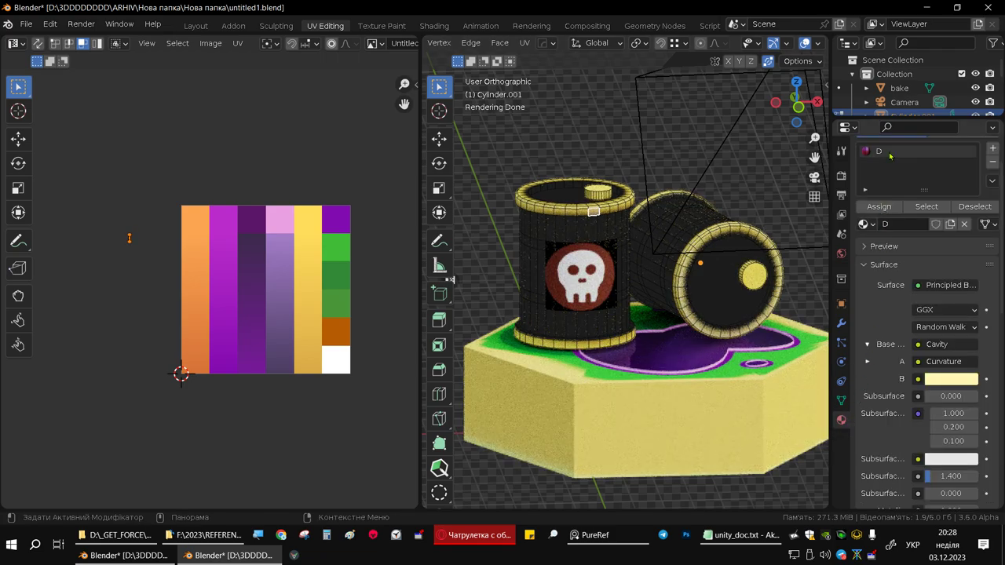
pyautogui.click(934, 207)
pyautogui.moveTo(597, 259)
pyautogui.mouseDown(button='middle')
pyautogui.moveTo(581, 263)
pyautogui.moveTo(668, 249)
pyautogui.moveTo(689, 281)
pyautogui.moveTo(676, 267)
pyautogui.mouseUp(button='middle')
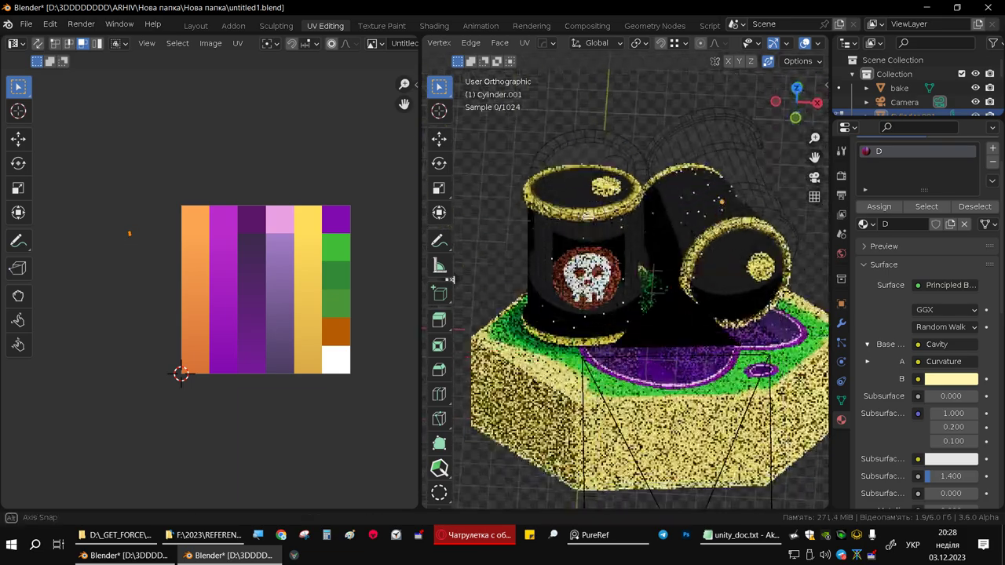
pyautogui.scroll(4, 629, 275)
pyautogui.scroll(-3, 628, 275)
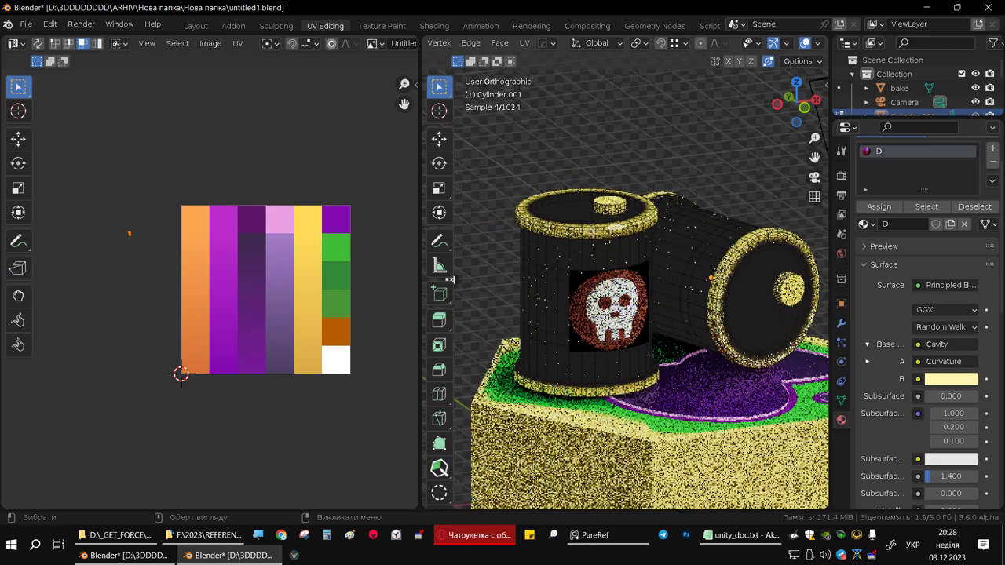
pyautogui.scroll(-2, 748, 46)
pyautogui.scroll(-1, 749, 45)
pyautogui.scroll(-1, 766, 49)
pyautogui.click(802, 44)
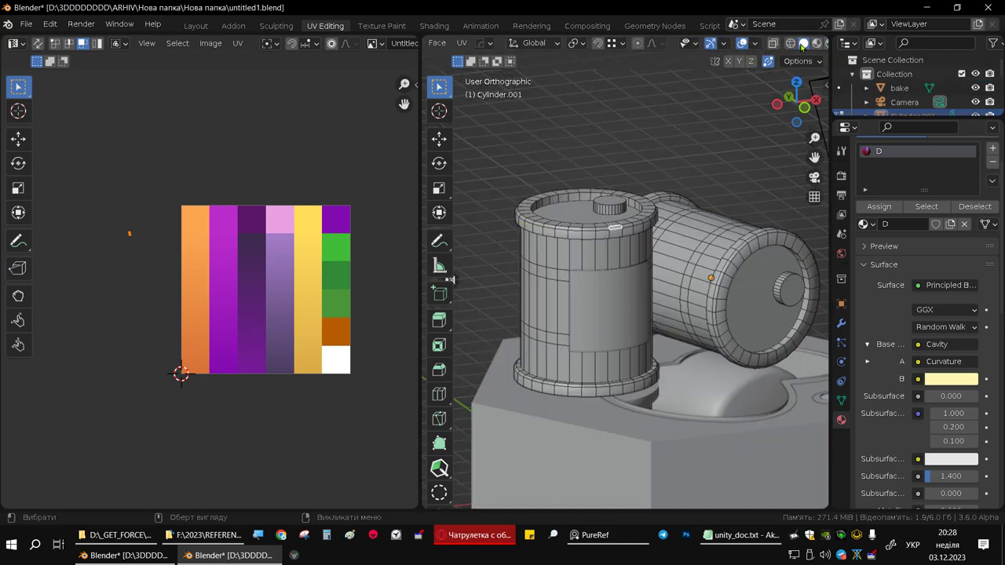
# In Material Preview, switch the render UV map to UVMap and back to UVMap.001.
pyautogui.click(815, 44)
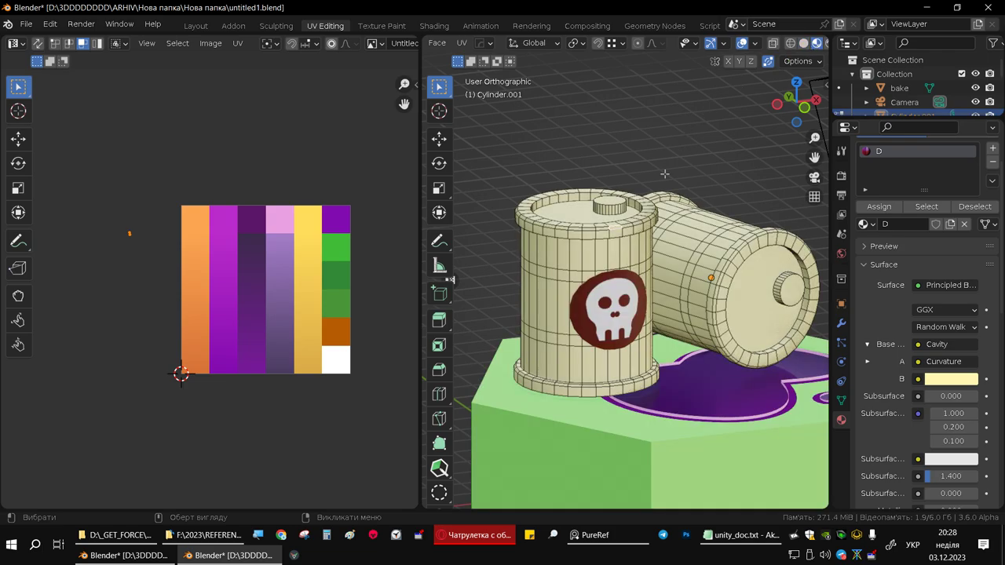
pyautogui.moveTo(664, 175); pyautogui.dragTo(691, 188, button='middle')
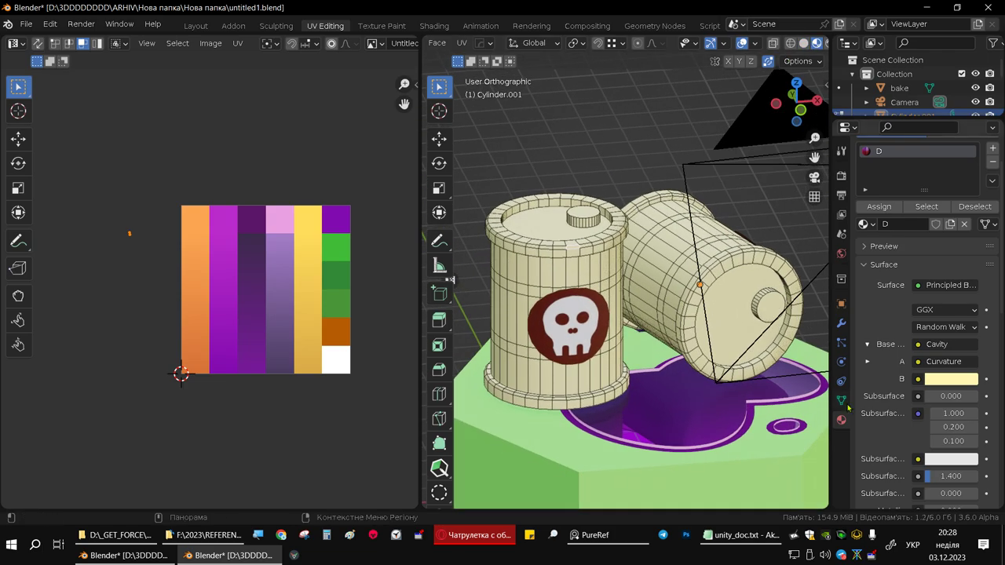
pyautogui.click(842, 401)
pyautogui.scroll(-2, 923, 386)
pyautogui.click(964, 322)
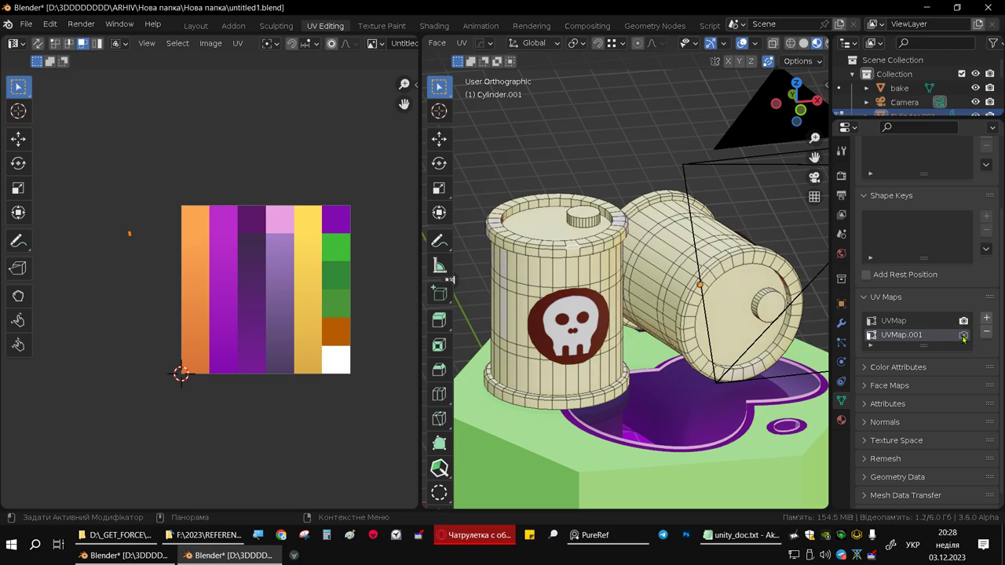
pyautogui.click(964, 335)
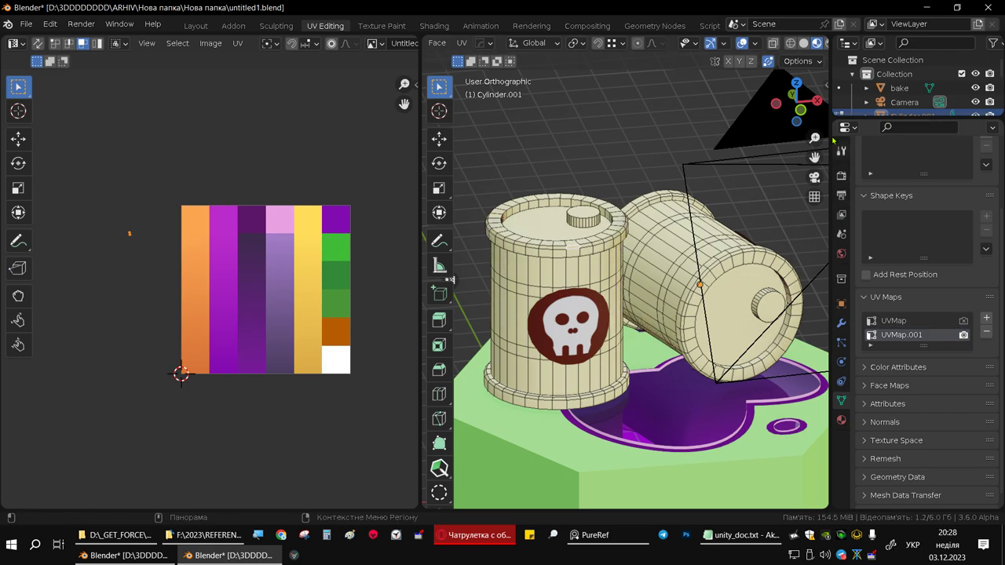
pyautogui.scroll(-2, 787, 48)
pyautogui.scroll(-3, 787, 49)
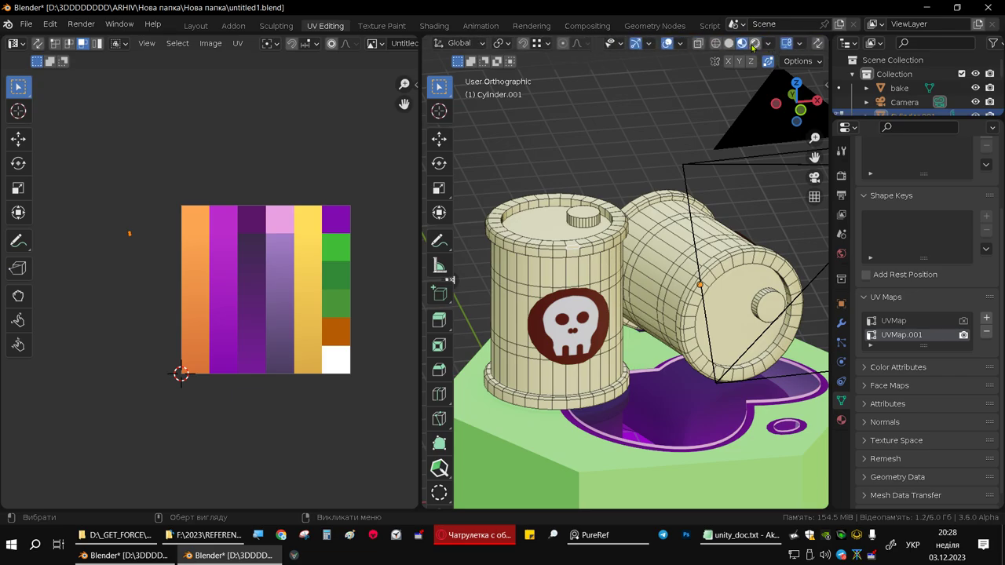
# Check the front view in Rendered, Wireframe and then Solid shading.
pyautogui.click(753, 44)
pyautogui.press('KP_1')
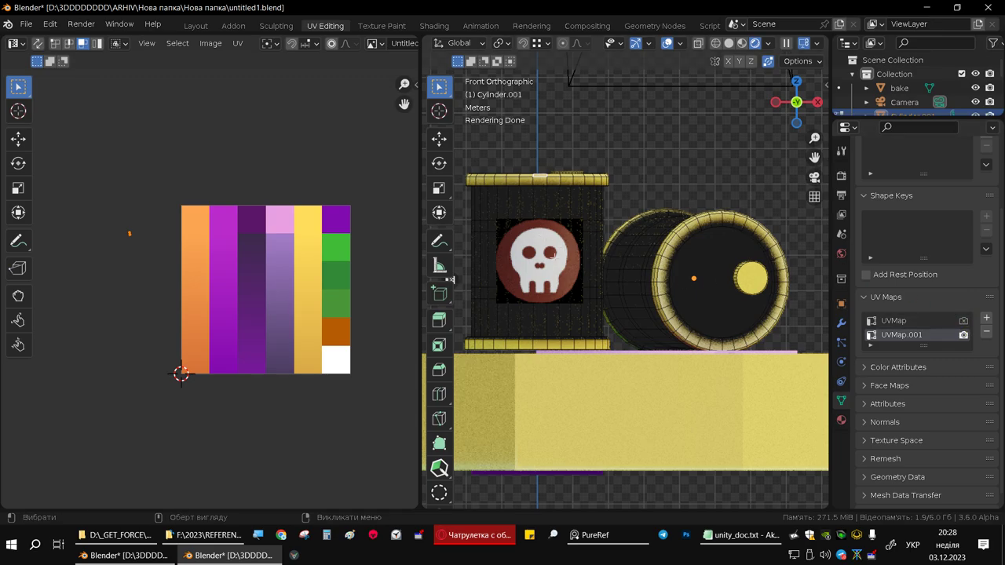
pyautogui.keyDown('shift'); pyautogui.moveTo(416, 287); pyautogui.dragTo(448, 286, button='middle'); pyautogui.keyUp('shift')
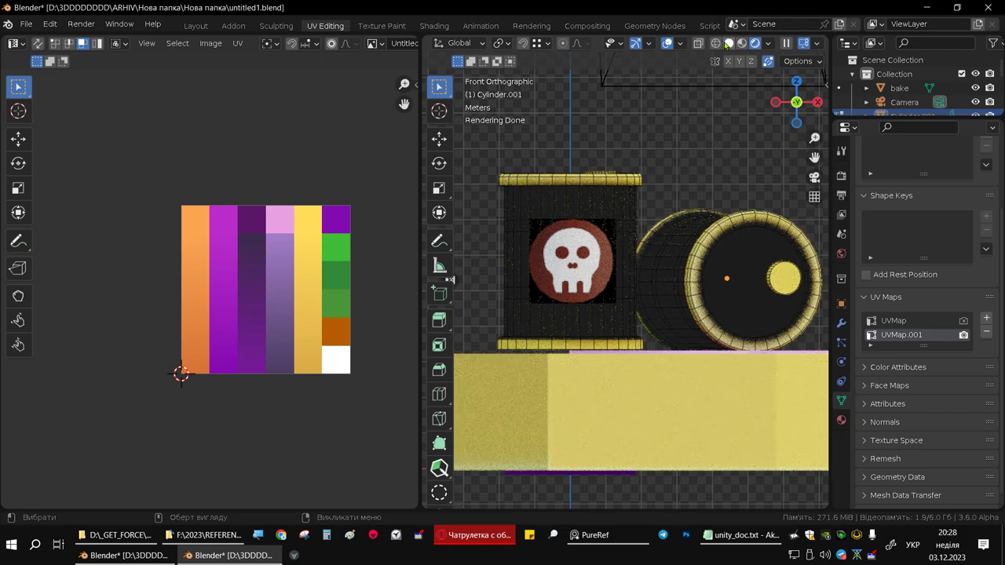
pyautogui.click(715, 42)
pyautogui.click(729, 43)
pyautogui.moveTo(566, 236)
pyautogui.mouseDown(button='middle')
pyautogui.moveTo(540, 247)
pyautogui.moveTo(556, 252)
pyautogui.mouseUp(button='middle')
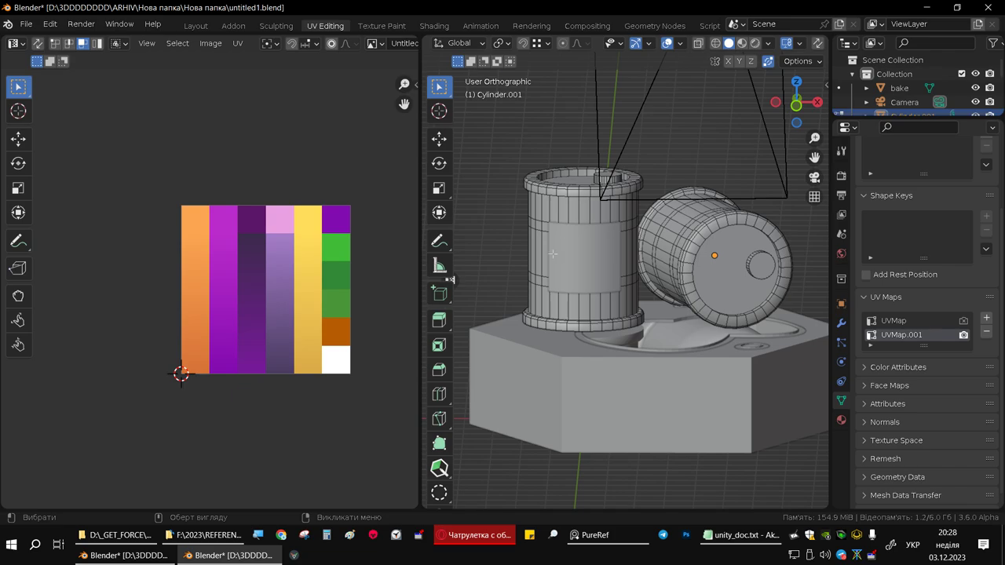
# Unwrap the standing barrel's front body faces onto UVMap.001.
pyautogui.press('KP_1')
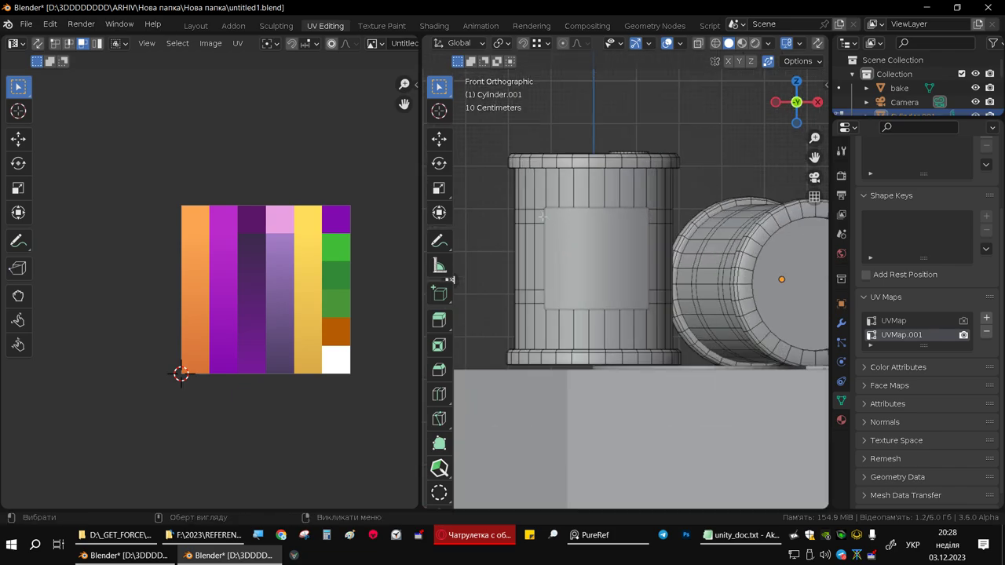
pyautogui.moveTo(542, 193); pyautogui.dragTo(649, 319)
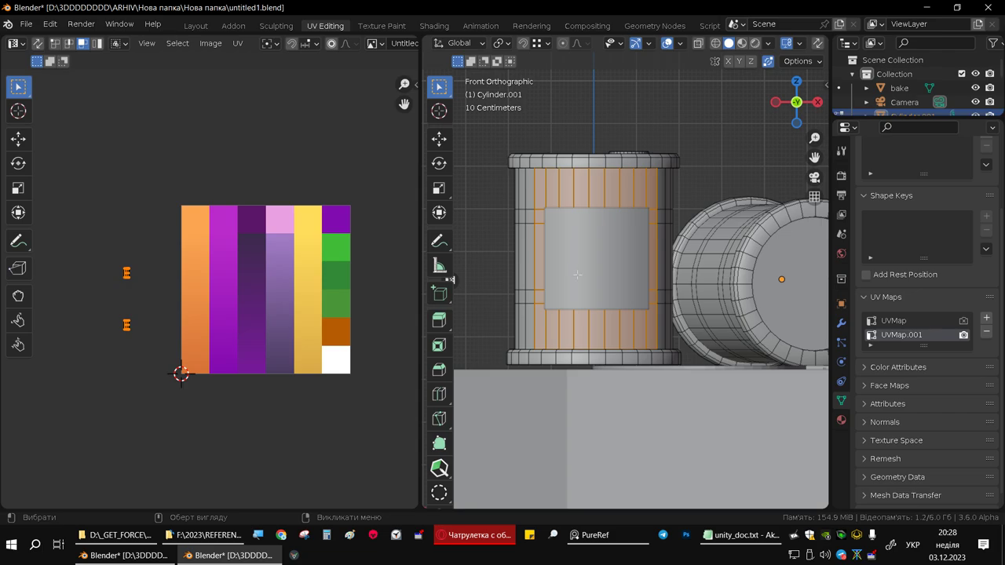
pyautogui.press('u')
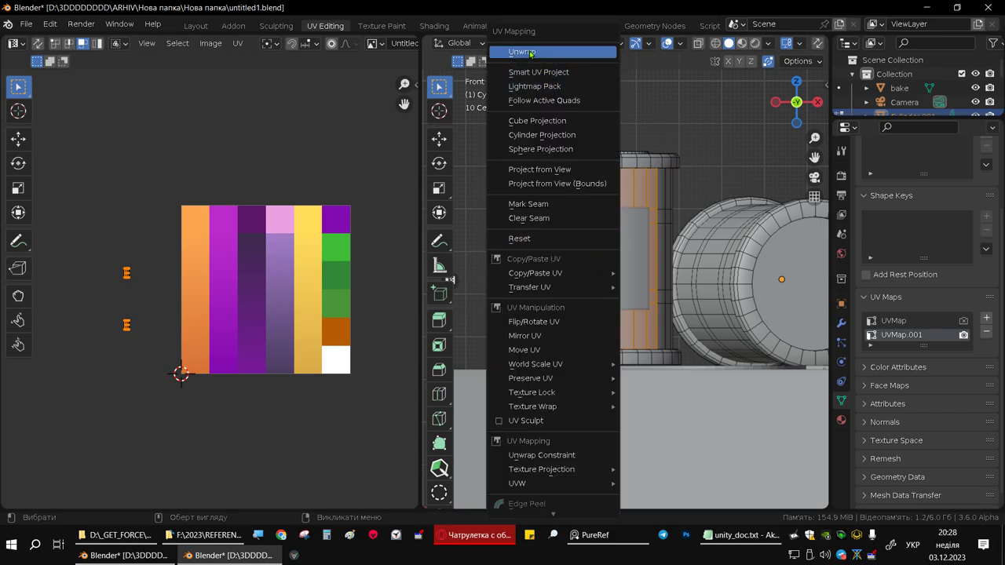
pyautogui.click(527, 52)
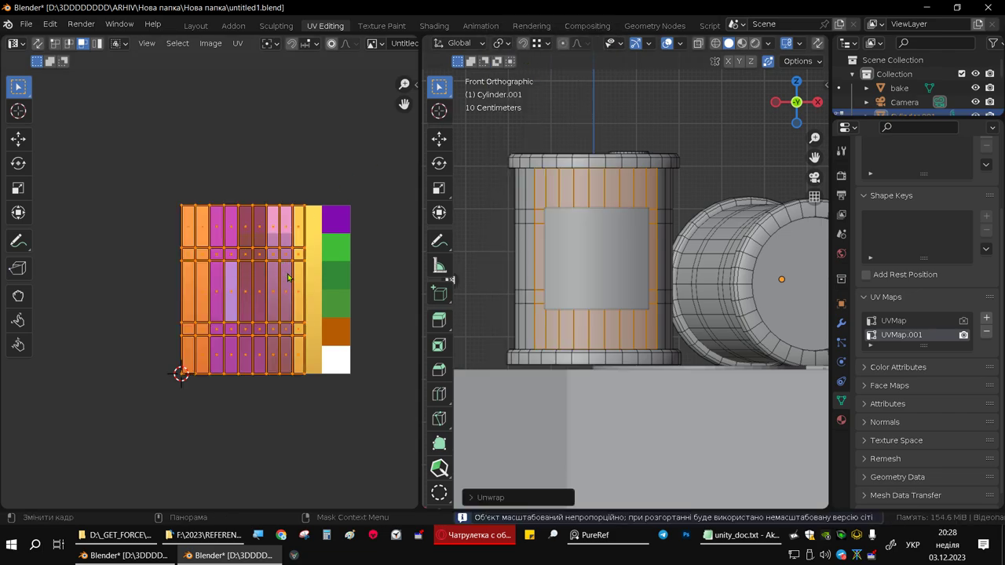
# Unwrap the lying barrel's body faces as well, then select the whole mesh.
pyautogui.moveTo(676, 267)
pyautogui.mouseDown(button='middle')
pyautogui.moveTo(645, 280)
pyautogui.moveTo(708, 318)
pyautogui.moveTo(695, 310)
pyautogui.mouseUp(button='middle')
pyautogui.moveTo(648, 235); pyautogui.dragTo(793, 348)
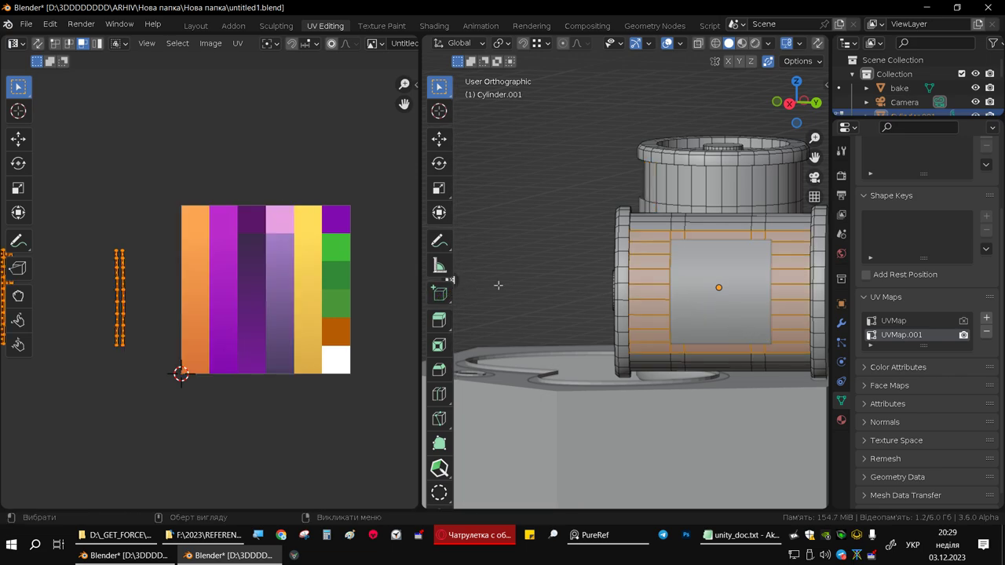
pyautogui.press('u')
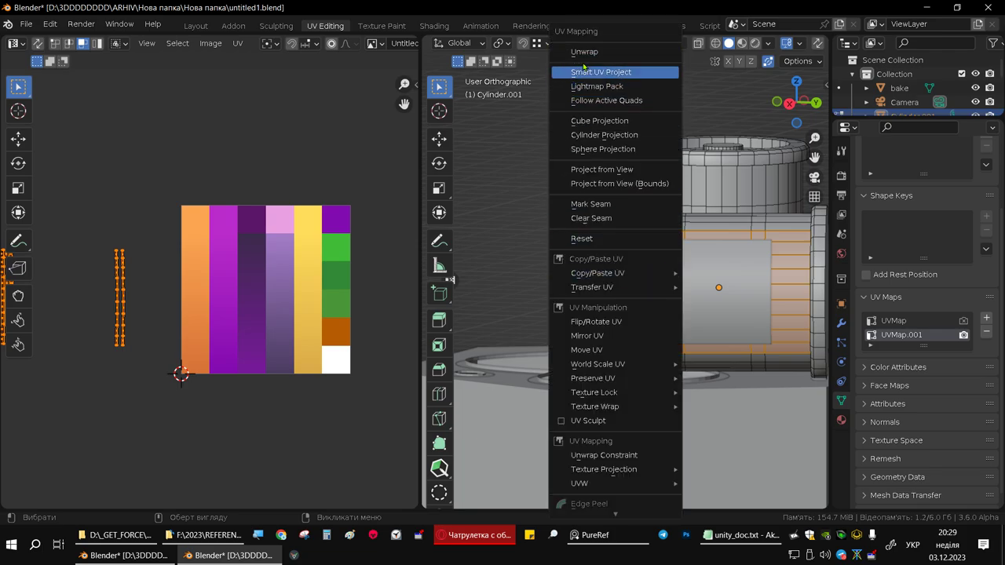
pyautogui.click(590, 57)
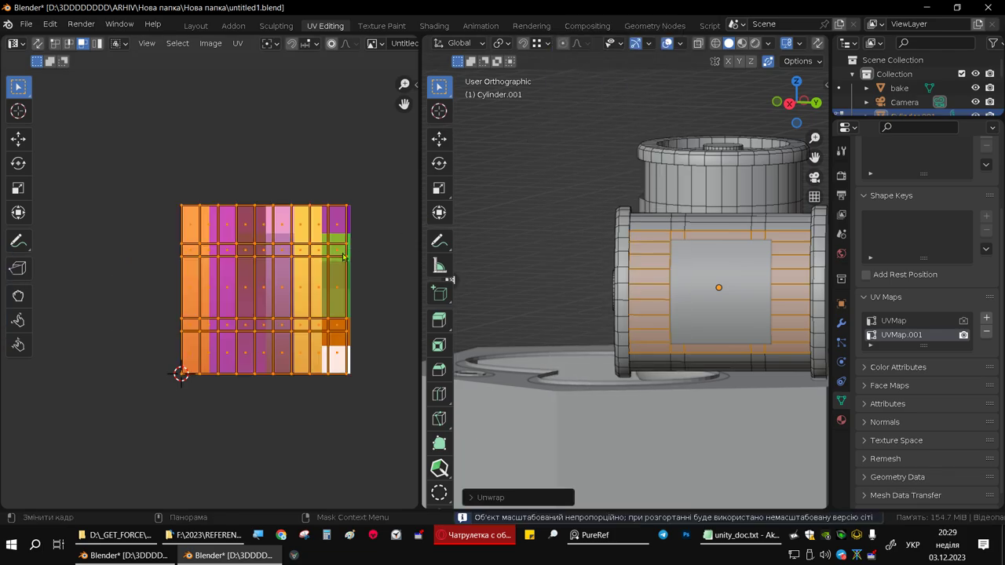
pyautogui.moveTo(614, 275)
pyautogui.mouseDown(button='middle')
pyautogui.moveTo(805, 297)
pyautogui.moveTo(721, 278)
pyautogui.moveTo(759, 275)
pyautogui.moveTo(746, 272)
pyautogui.mouseUp(button='middle')
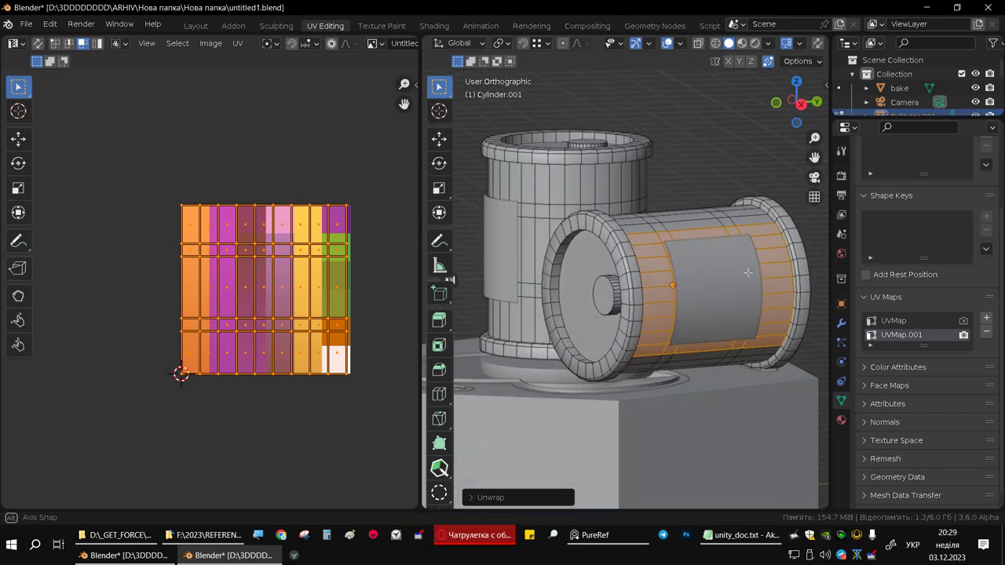
pyautogui.press('a')
pyautogui.hotkey('ctrl', 'p')
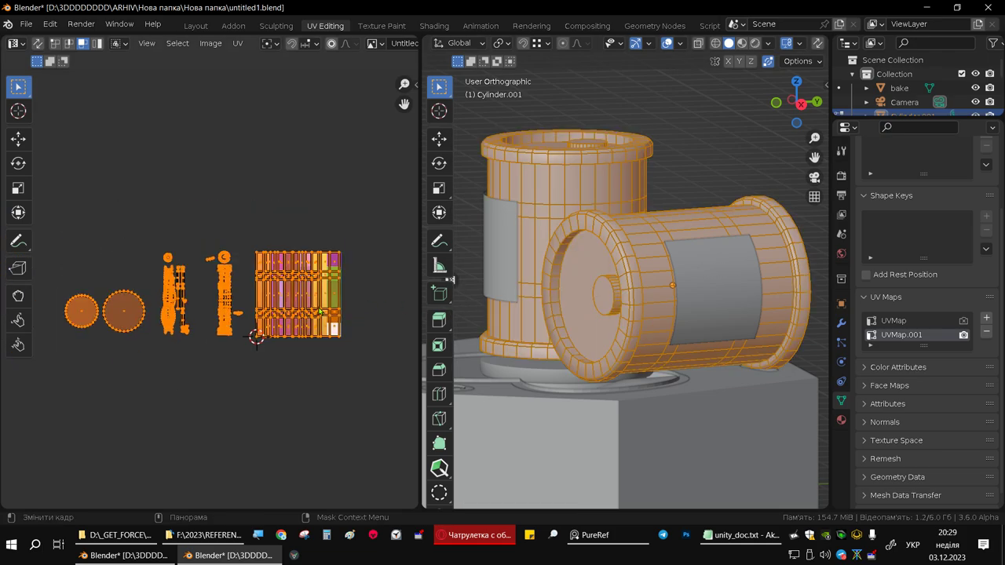
# In island select mode, select both barrel-body UV islands and run Average Islands Scale.
pyautogui.click(333, 367)
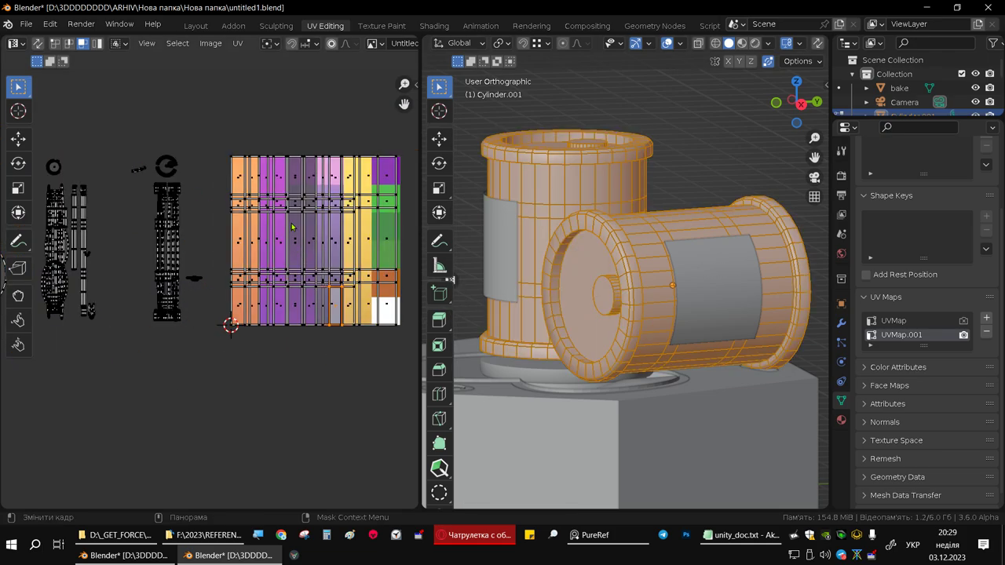
pyautogui.click(38, 43)
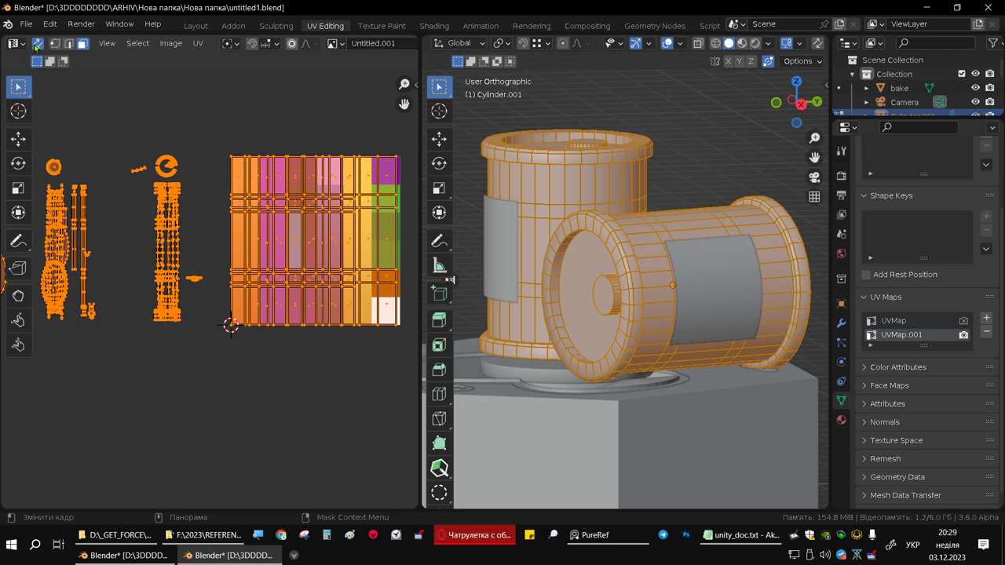
pyautogui.click(37, 44)
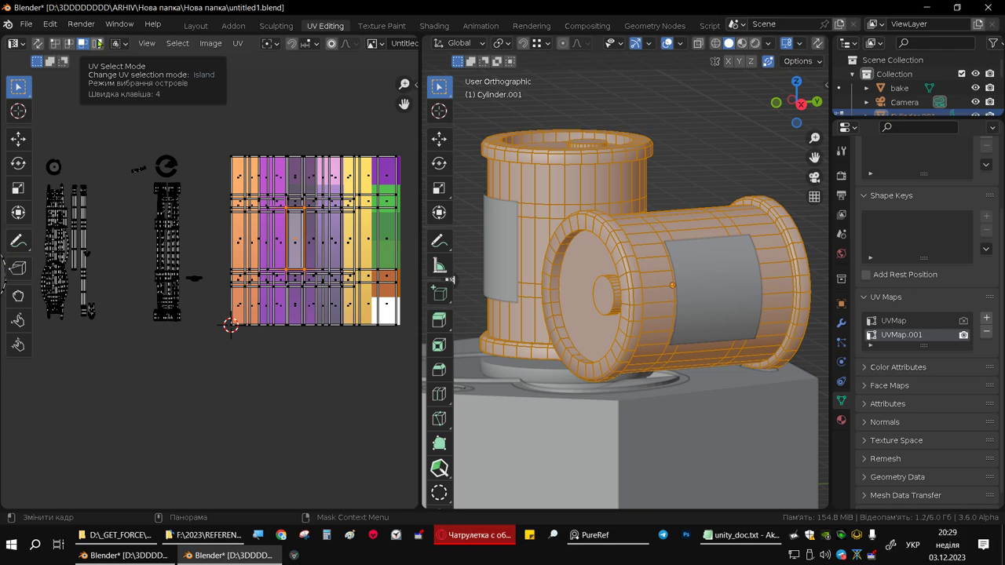
pyautogui.click(98, 43)
pyautogui.click(299, 203)
pyautogui.moveTo(355, 216); pyautogui.dragTo(282, 261, button='middle')
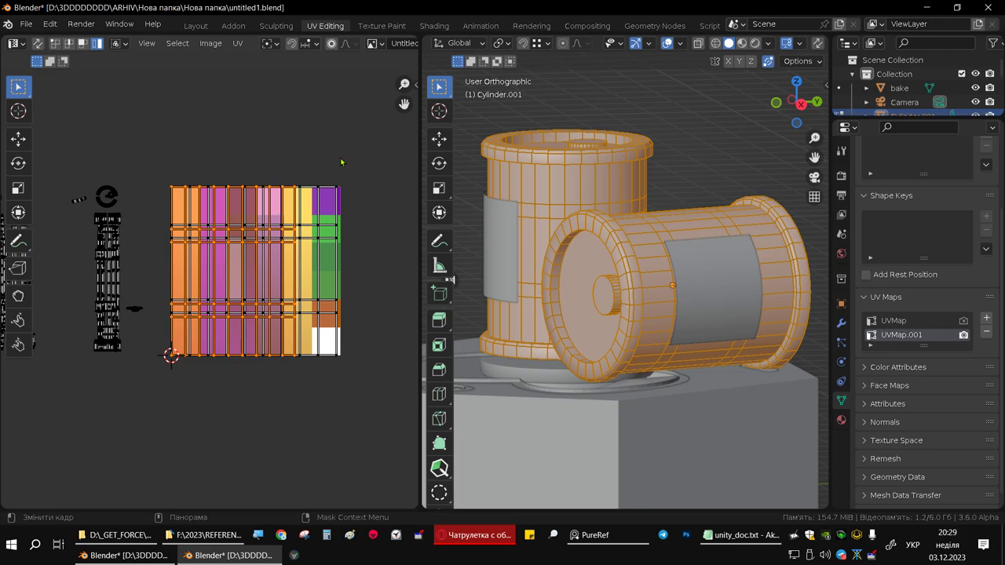
pyautogui.scroll(-4, 336, 219)
pyautogui.scroll(5, 336, 228)
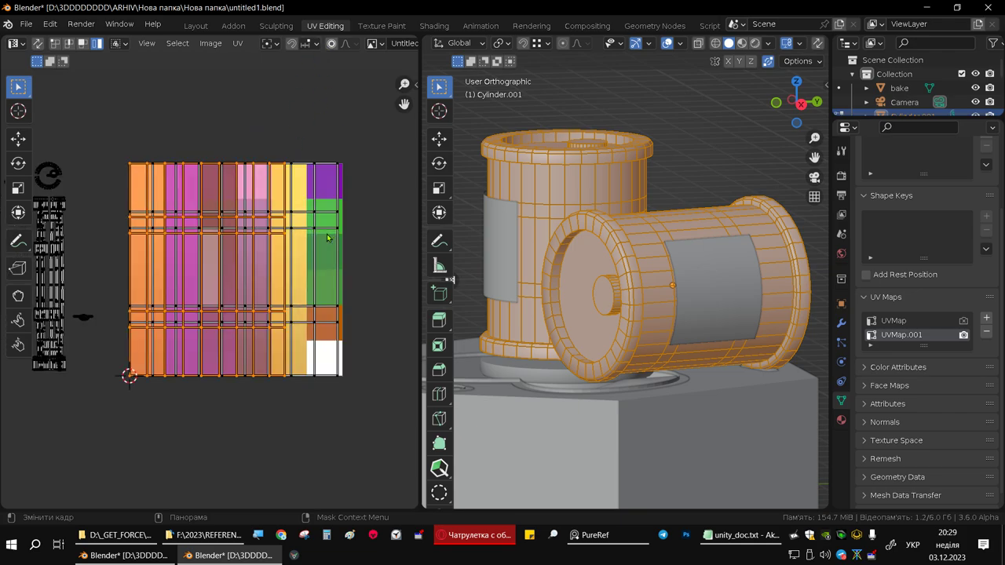
pyautogui.keyDown('shift'); pyautogui.click(306, 233); pyautogui.keyUp('shift')
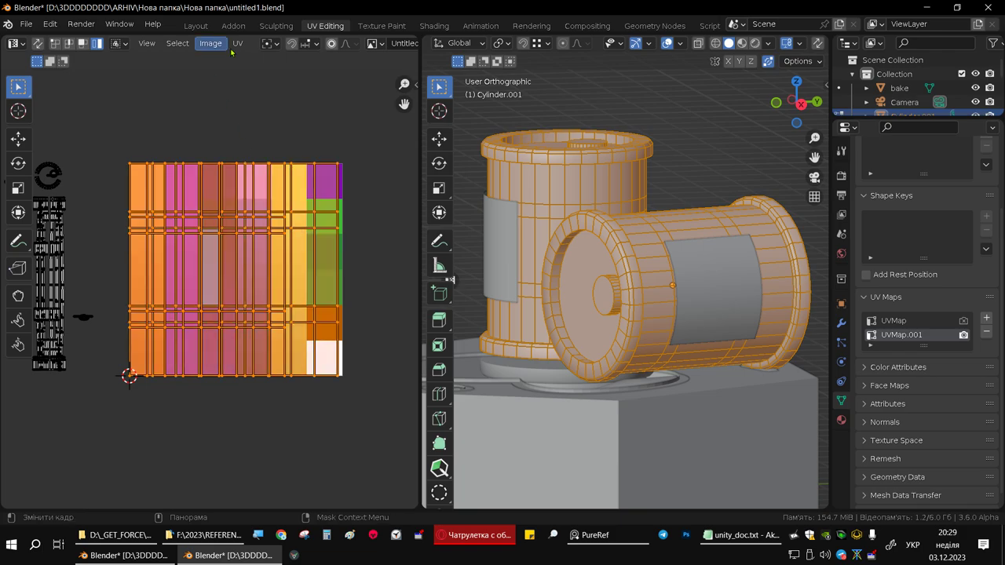
pyautogui.click(237, 43)
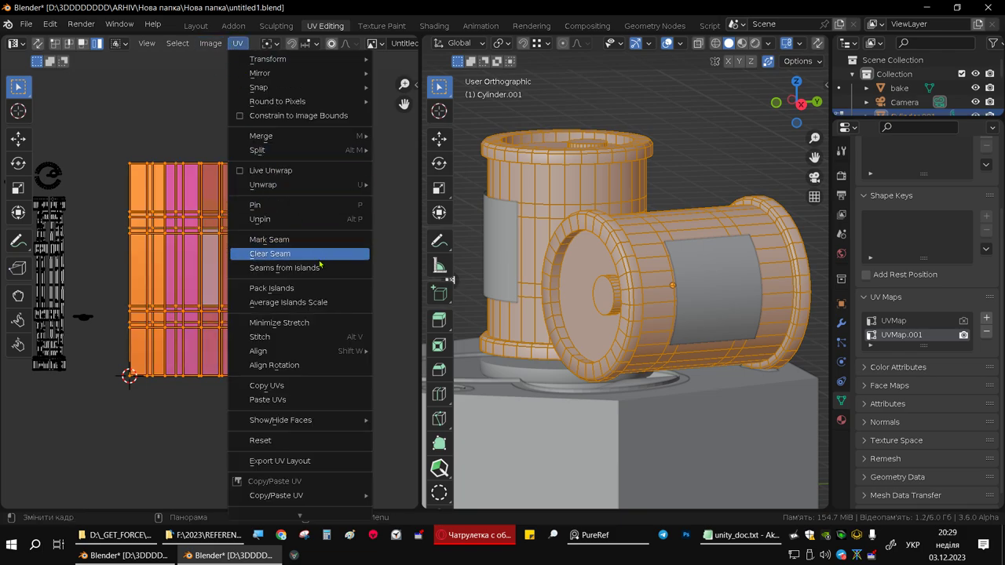
pyautogui.click(337, 303)
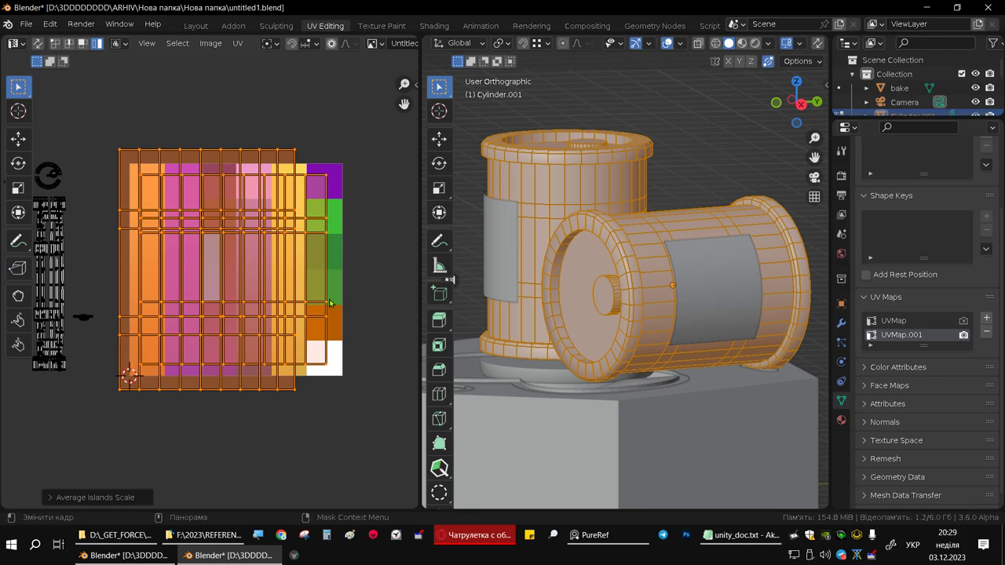
# Set UV snapping to Vertex and move the large body island up-right toward the smaller one.
pyautogui.click(329, 202)
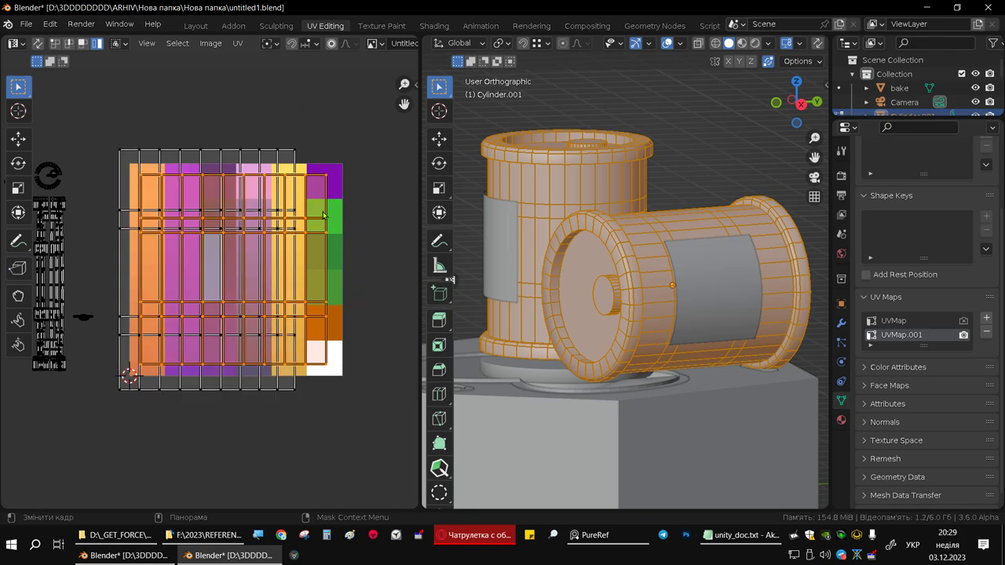
pyautogui.keyDown('shift'); pyautogui.moveTo(279, 205); pyautogui.dragTo(339, 161, button='middle'); pyautogui.keyUp('shift')
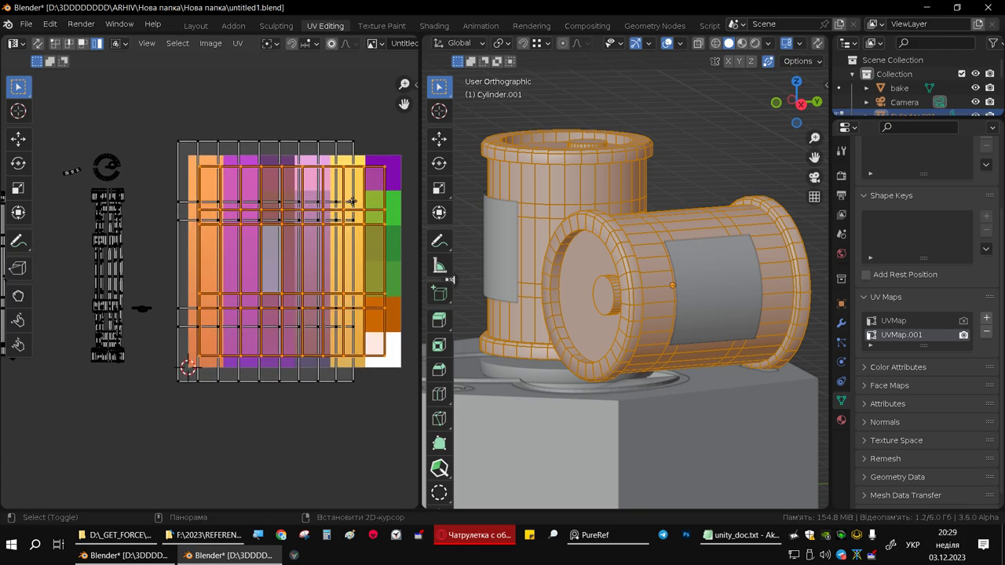
pyautogui.scroll(1, 142, 228)
pyautogui.scroll(-3, 183, 263)
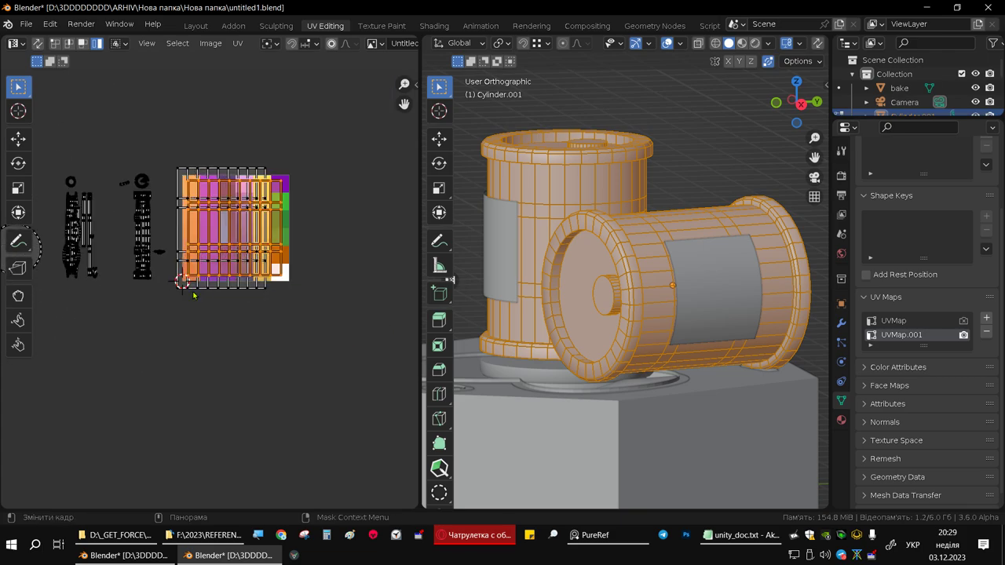
pyautogui.scroll(5, 204, 284)
pyautogui.scroll(1, 196, 290)
pyautogui.keyDown('shift'); pyautogui.moveTo(195, 290); pyautogui.dragTo(247, 362, button='middle'); pyautogui.keyUp('shift')
pyautogui.click(247, 362)
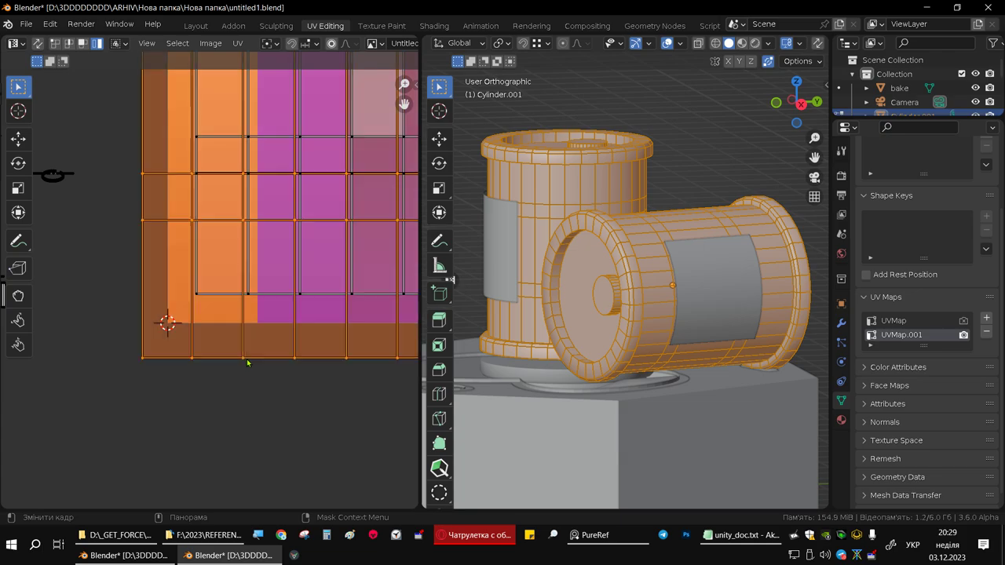
pyautogui.click(315, 44)
pyautogui.click(271, 98)
pyautogui.moveTo(231, 349); pyautogui.dragTo(214, 374, button='middle')
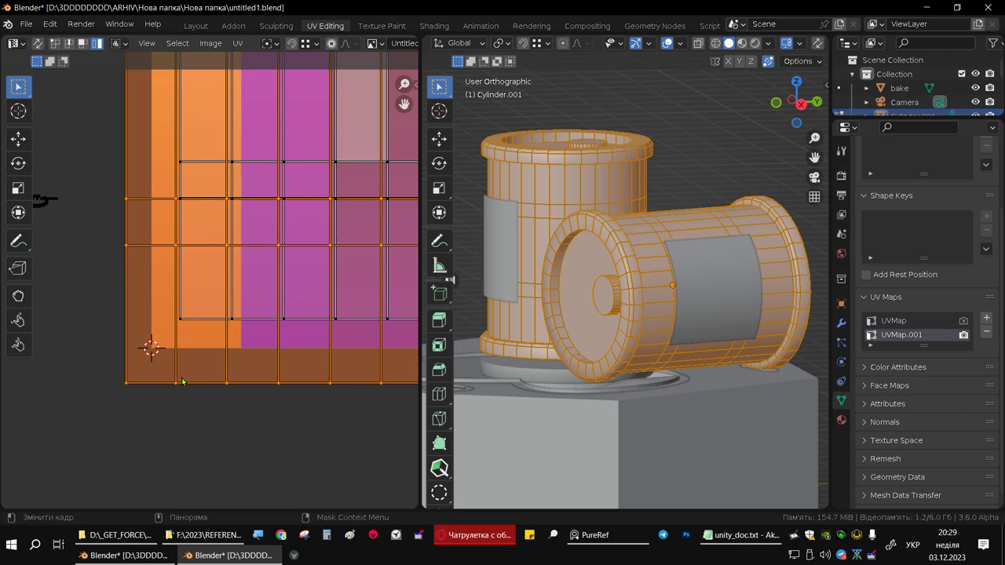
pyautogui.press('g')
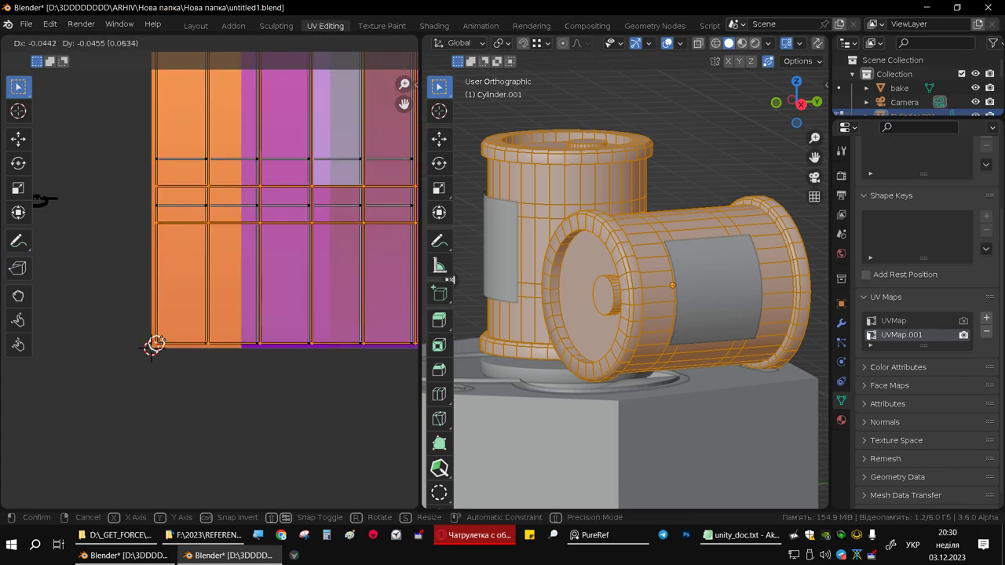
pyautogui.click(154, 346)
# Set the pivot point to the 2D cursor and move the orange body island into place.
pyautogui.scroll(-1, 224, 321)
pyautogui.scroll(-3, 218, 307)
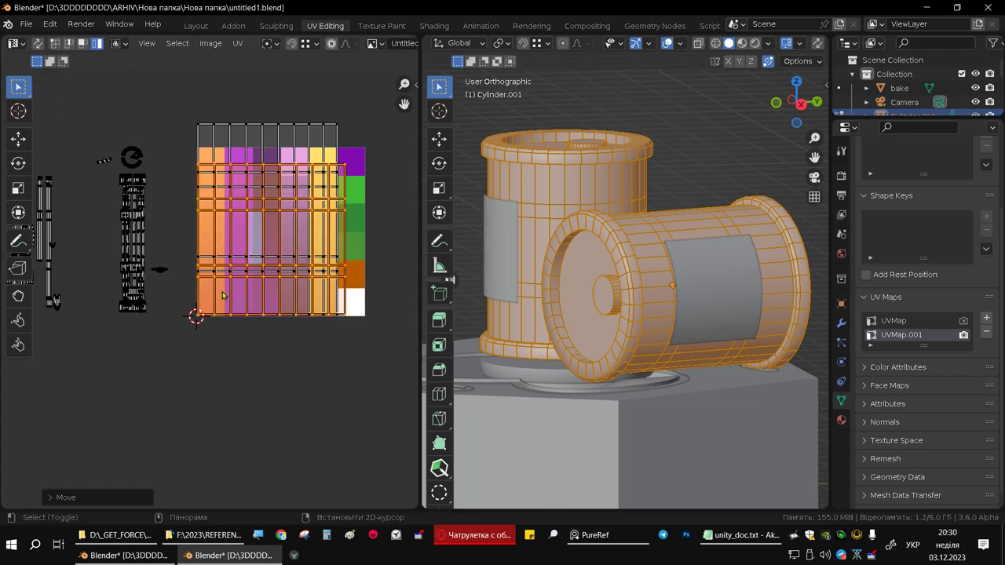
pyautogui.scroll(5, 225, 307)
pyautogui.moveTo(224, 307)
pyautogui.mouseDown(button='middle')
pyautogui.moveTo(325, 309)
pyautogui.moveTo(140, 313)
pyautogui.mouseUp(button='middle')
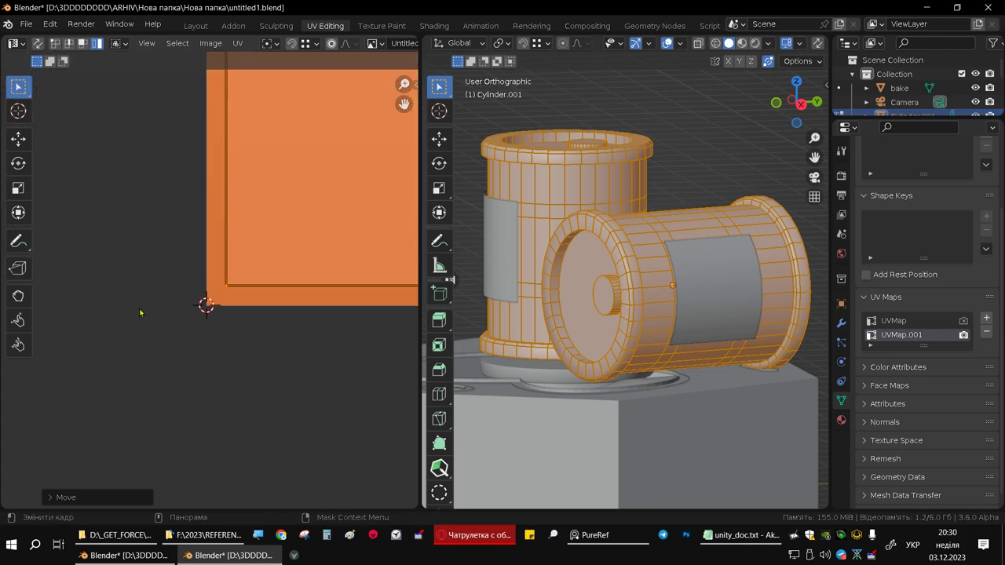
pyautogui.click(309, 310)
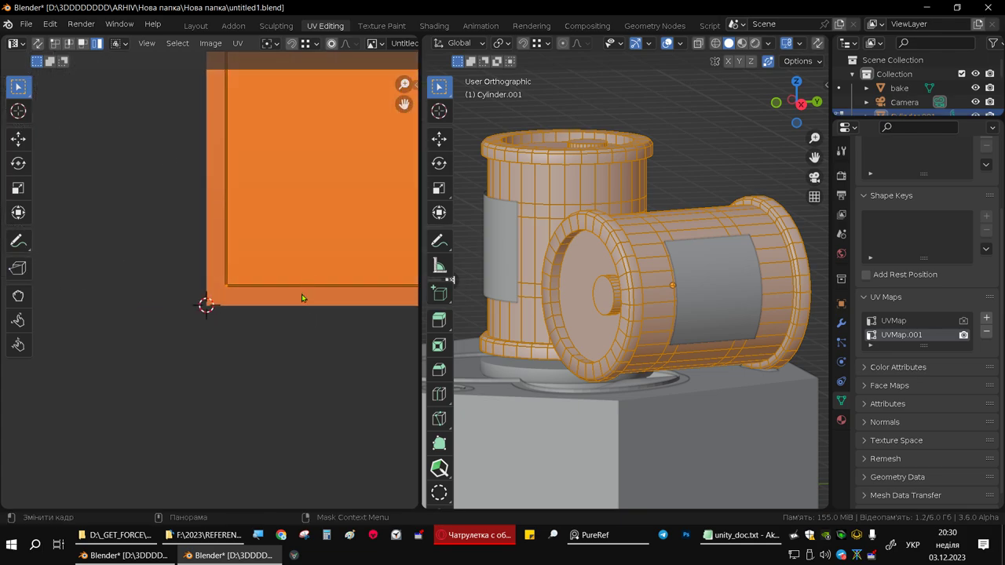
pyautogui.click(306, 44)
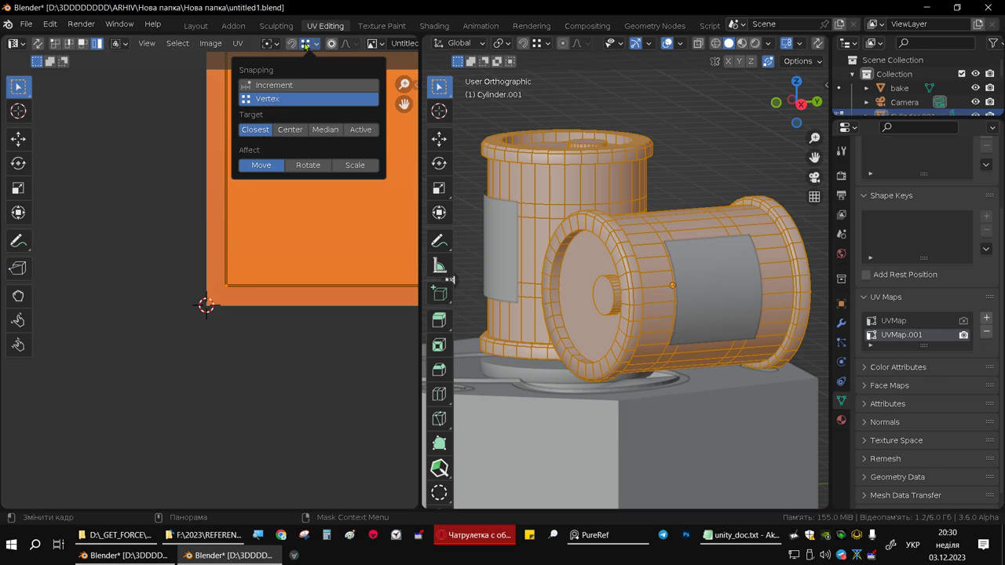
pyautogui.click(308, 38)
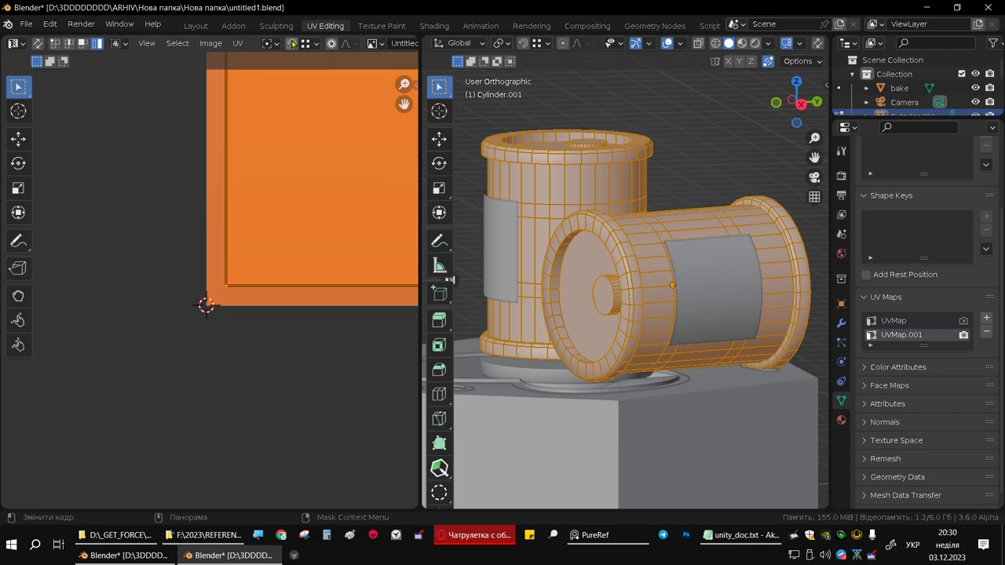
pyautogui.click(273, 45)
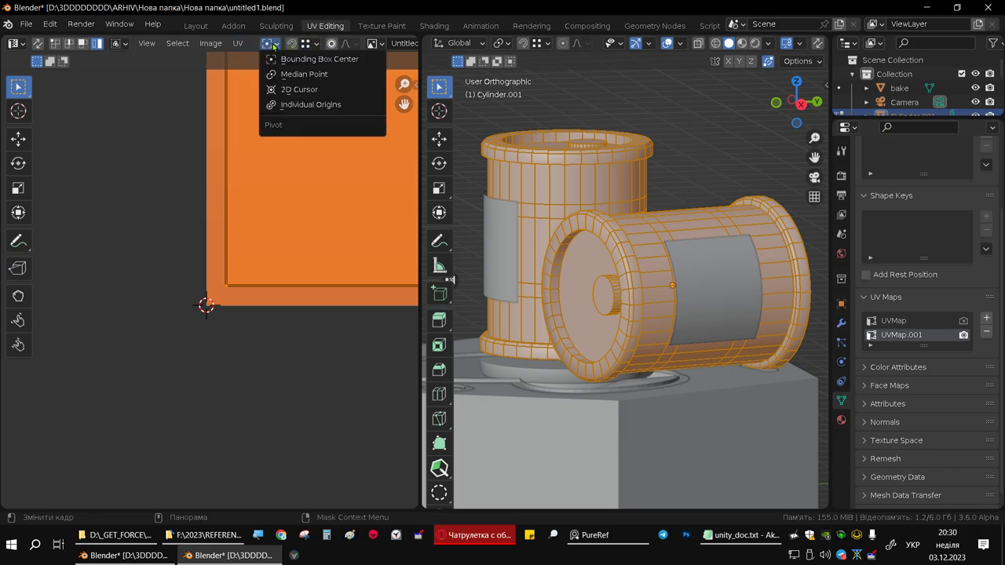
pyautogui.click(291, 91)
pyautogui.press('g')
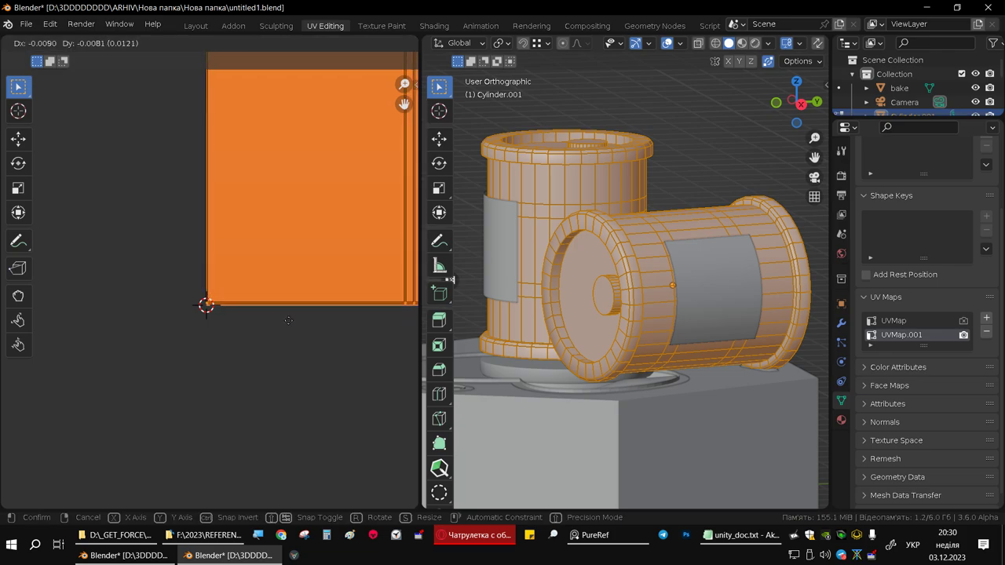
pyautogui.click(291, 319)
# Rescale the islands and narrow them along X to fit the orange-yellow columns, then exit edit mode.
pyautogui.scroll(-1, 263, 302)
pyautogui.scroll(-3, 262, 302)
pyautogui.scroll(-2, 325, 295)
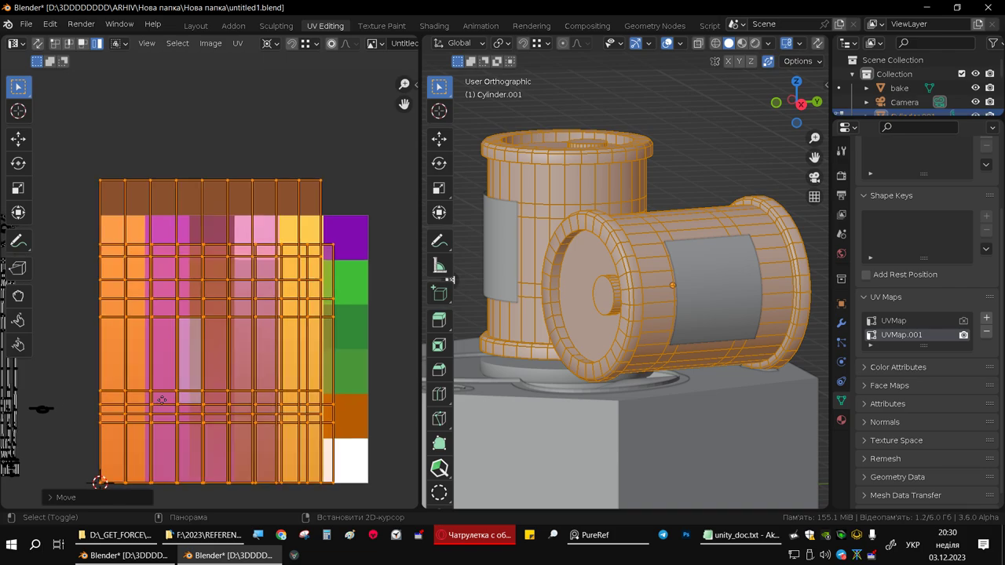
pyautogui.click(317, 209)
pyautogui.moveTo(318, 208); pyautogui.dragTo(326, 179, button='middle')
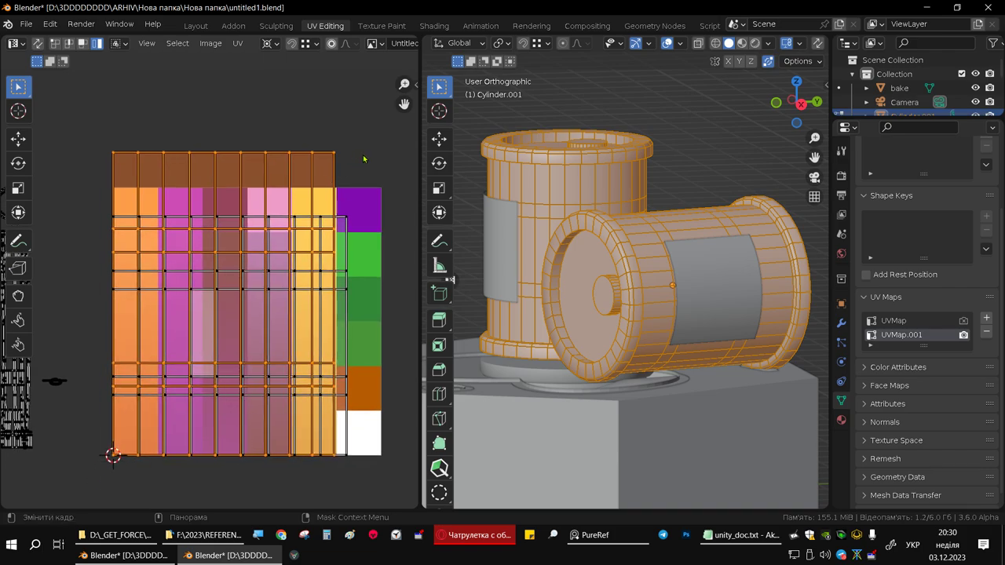
pyautogui.press('s')
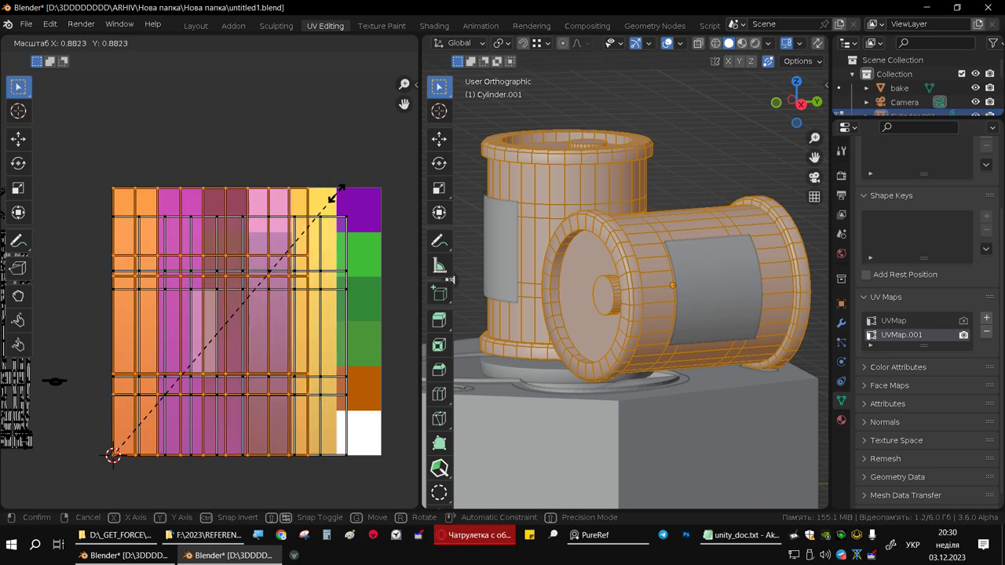
pyautogui.click(340, 192)
pyautogui.click(340, 222)
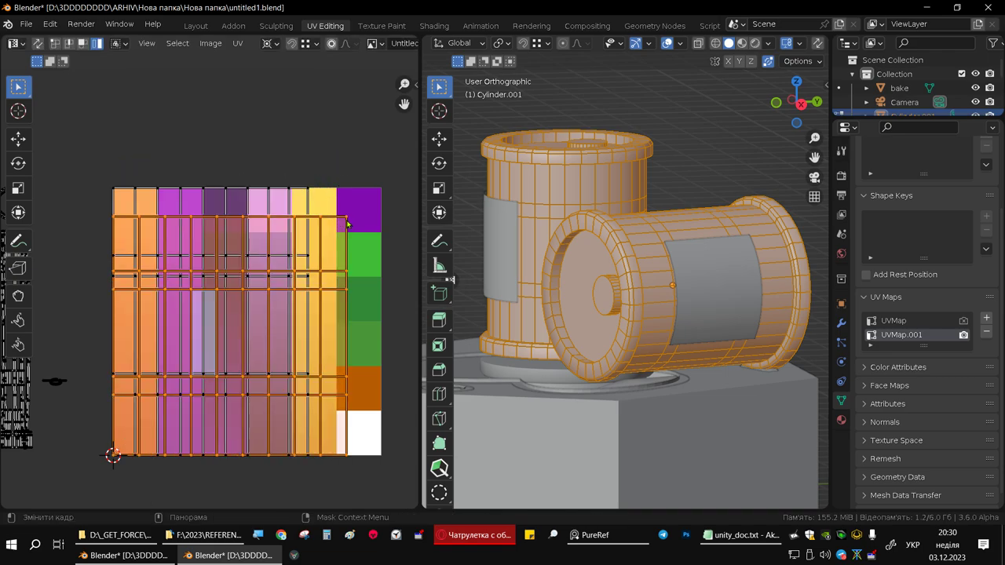
pyautogui.press('s')
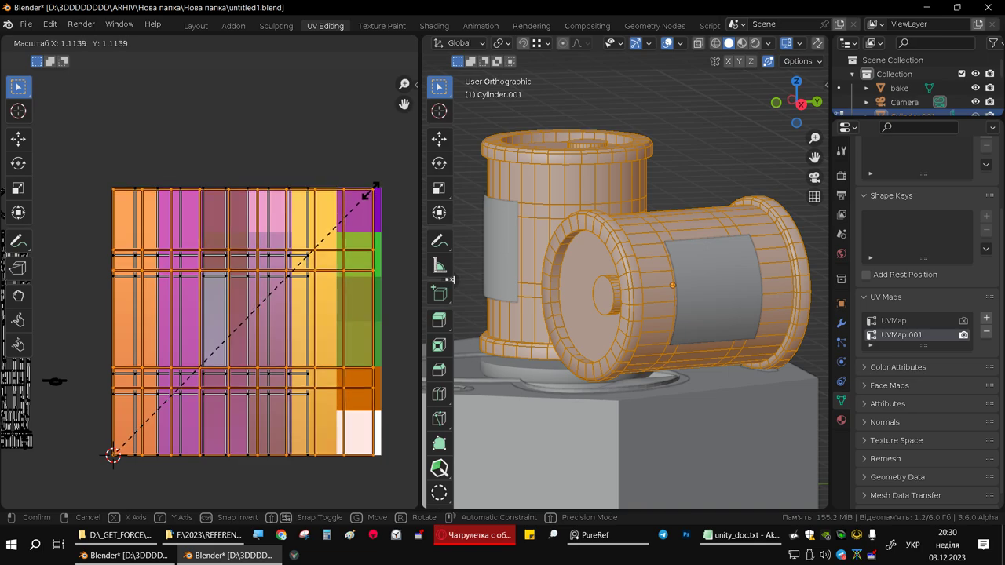
pyautogui.click(374, 192)
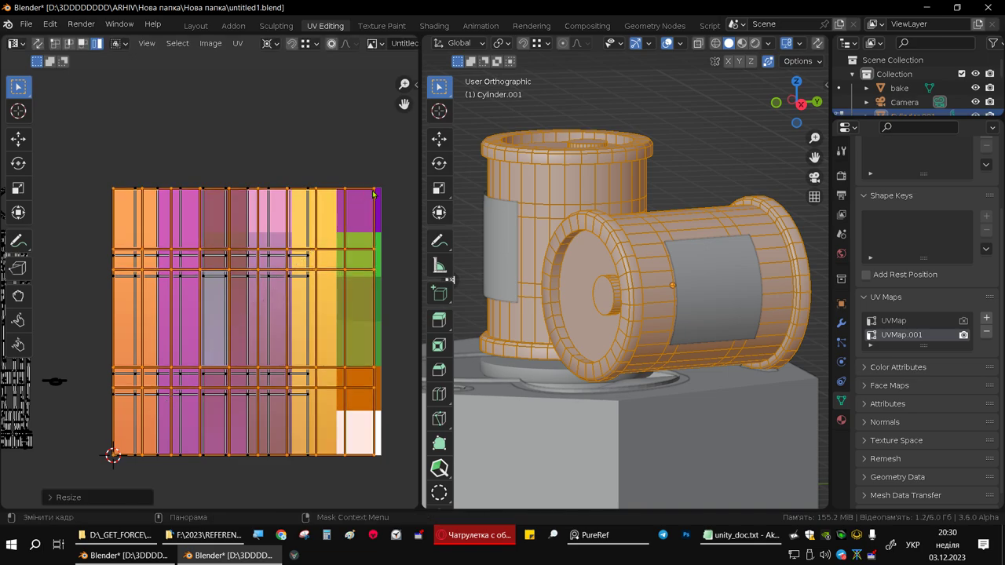
pyautogui.press('s')
pyautogui.press('x')
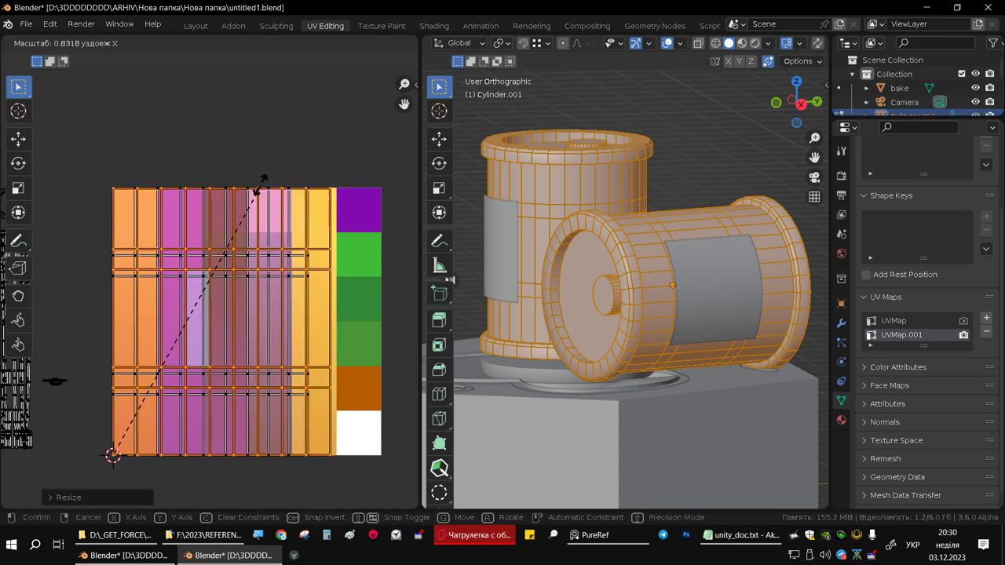
pyautogui.click(188, 188)
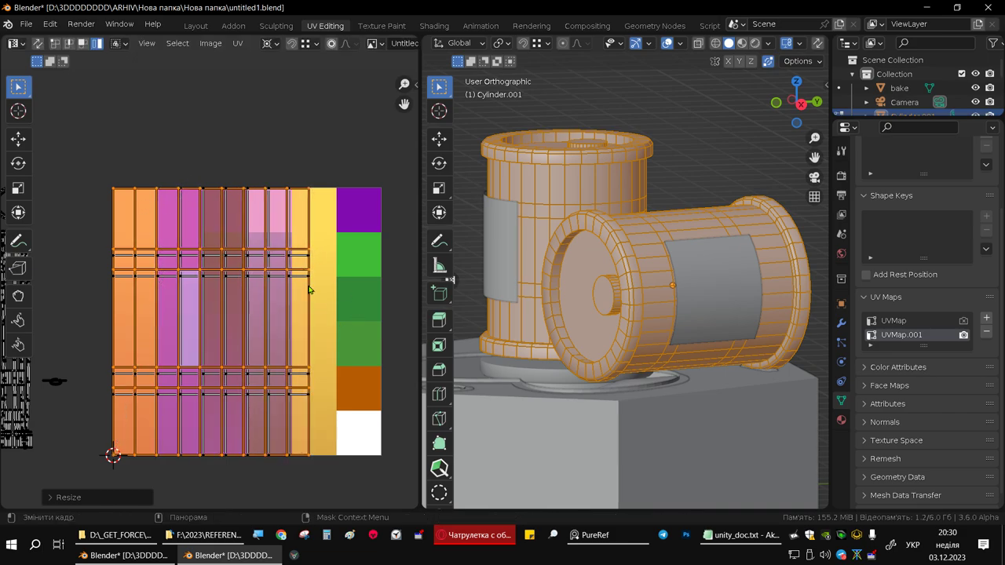
pyautogui.press('Tab')
pyautogui.scroll(-5, 299, 288)
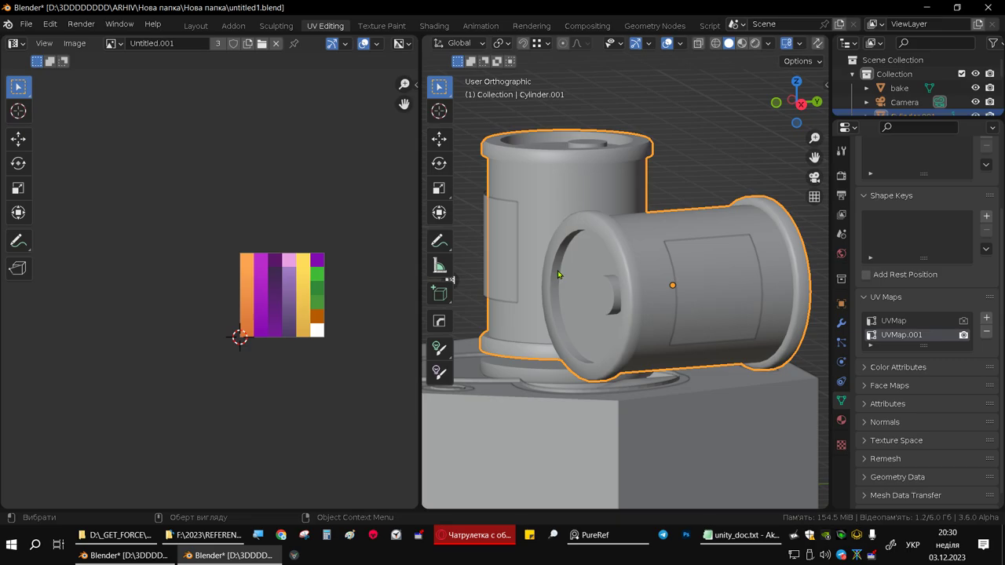
# View the barrels from the side in the Layout workspace's rendered viewport.
pyautogui.moveTo(545, 277); pyautogui.dragTo(566, 313, button='middle')
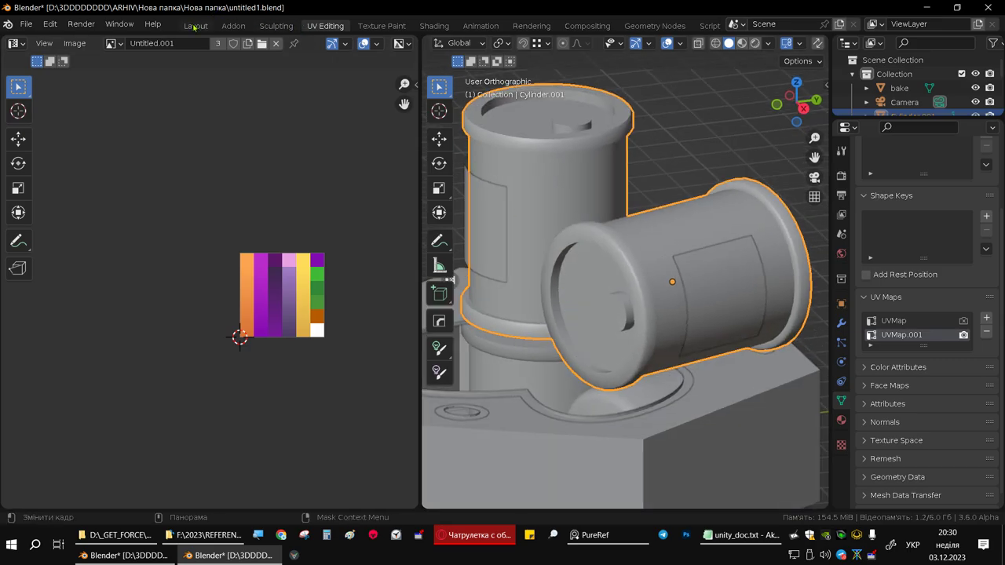
pyautogui.click(194, 26)
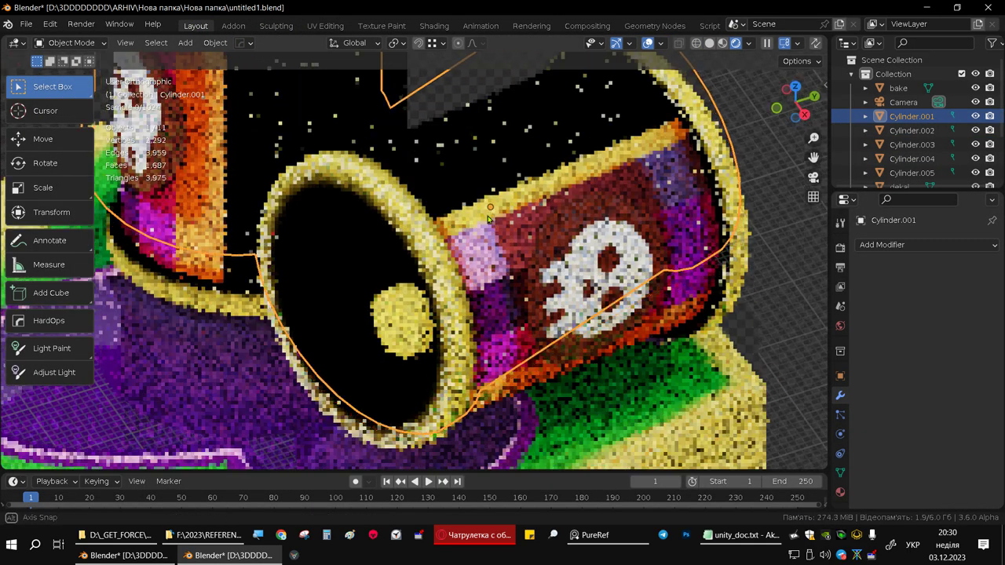
pyautogui.moveTo(463, 209); pyautogui.dragTo(478, 194, button='middle')
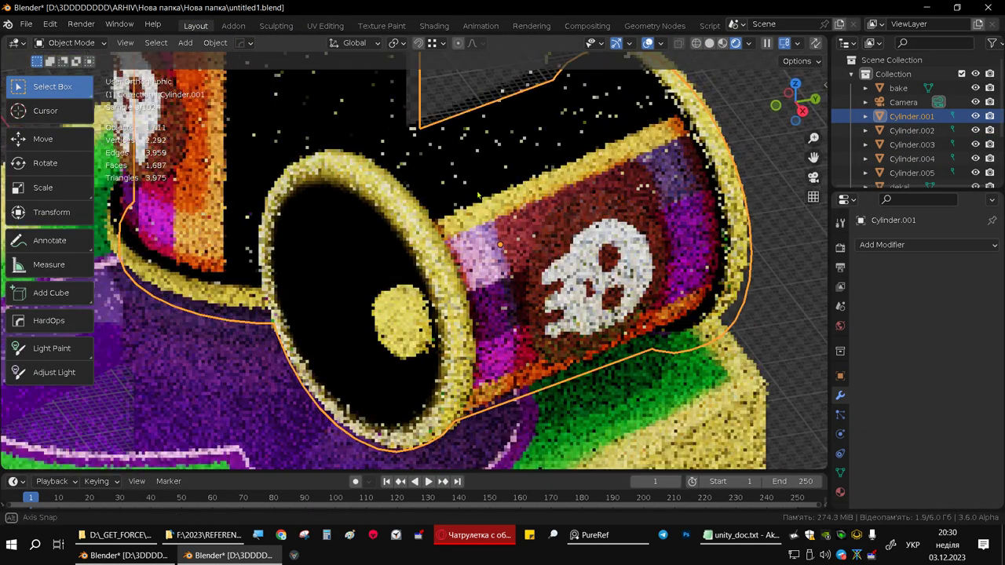
pyautogui.scroll(-2, 483, 198)
pyautogui.scroll(-2, 494, 201)
pyautogui.scroll(-3, 507, 204)
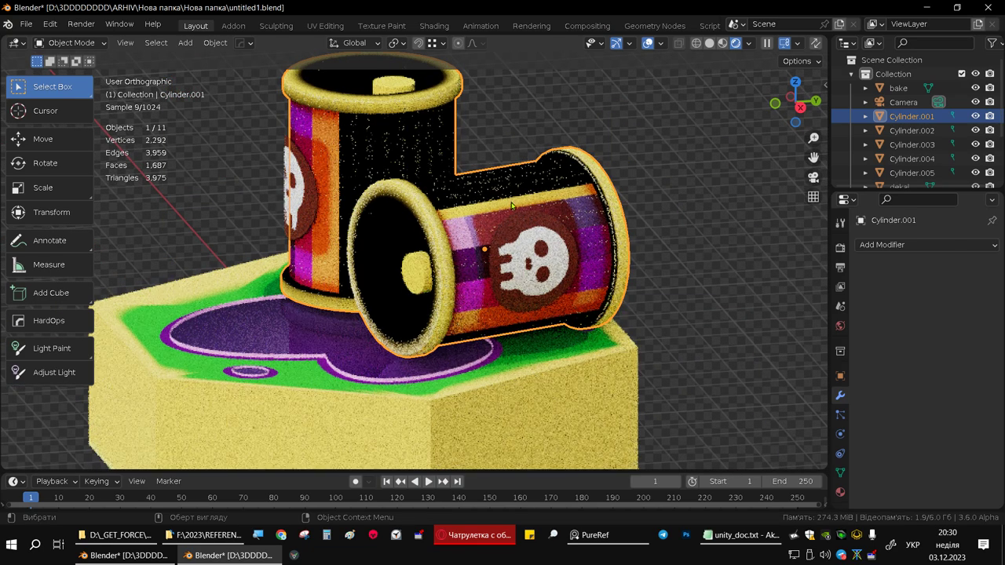
pyautogui.moveTo(512, 206); pyautogui.dragTo(550, 210, button='middle')
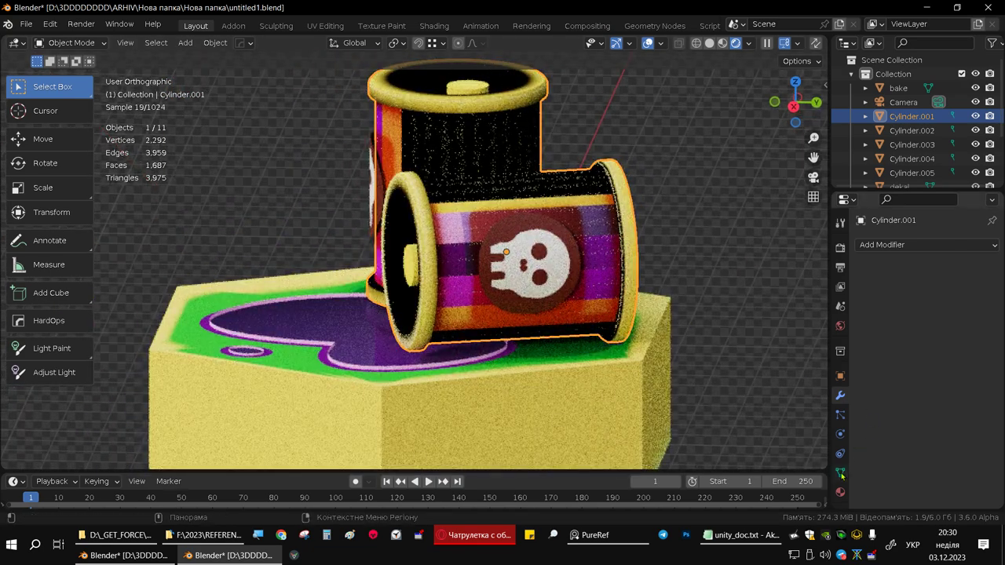
pyautogui.click(841, 474)
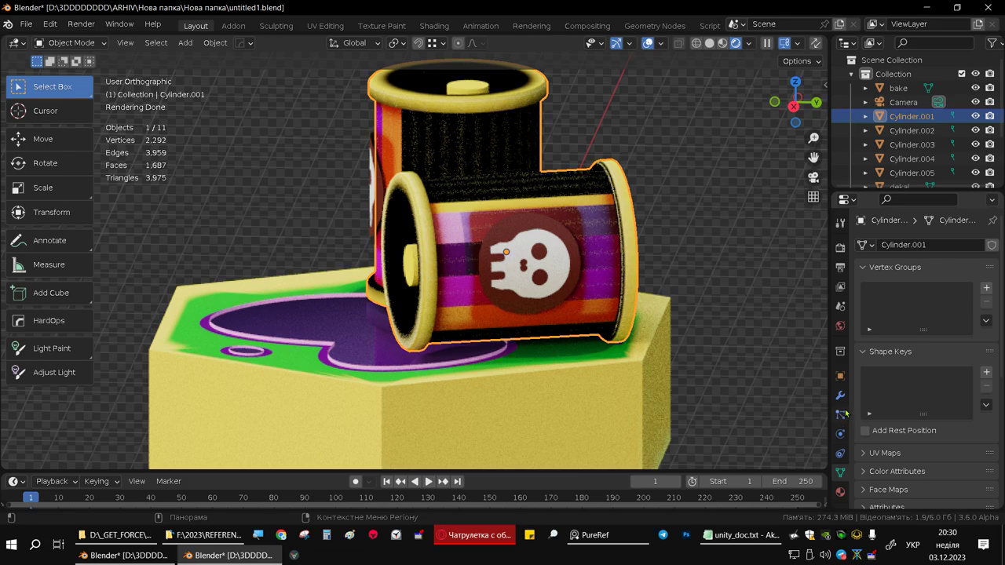
pyautogui.moveTo(502, 259); pyautogui.dragTo(440, 279, button='middle')
# Drag the skull decal off the barrels to the right and reselect the lying barrel Cylinder.001.
pyautogui.click(431, 282)
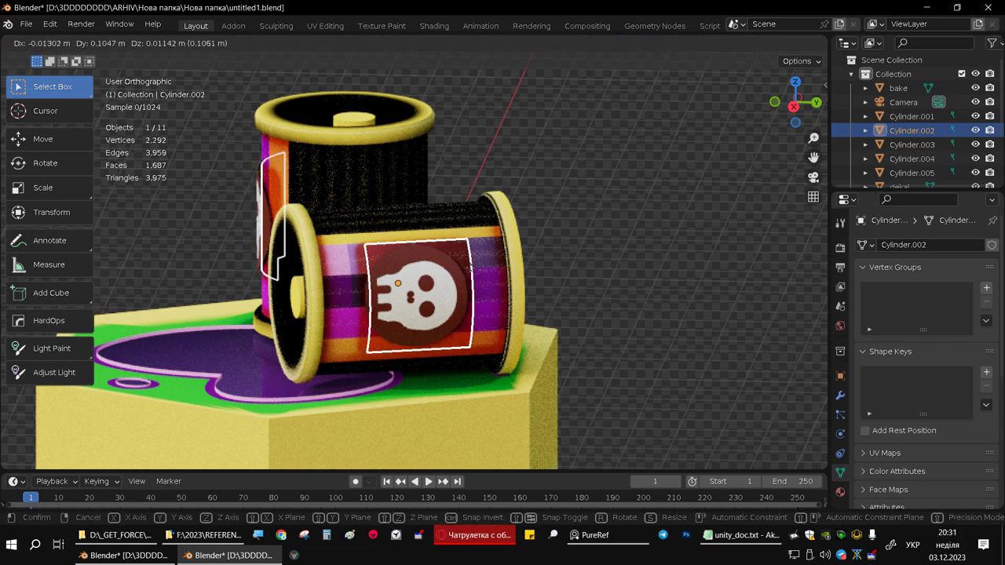
pyautogui.moveTo(431, 283); pyautogui.dragTo(725, 223)
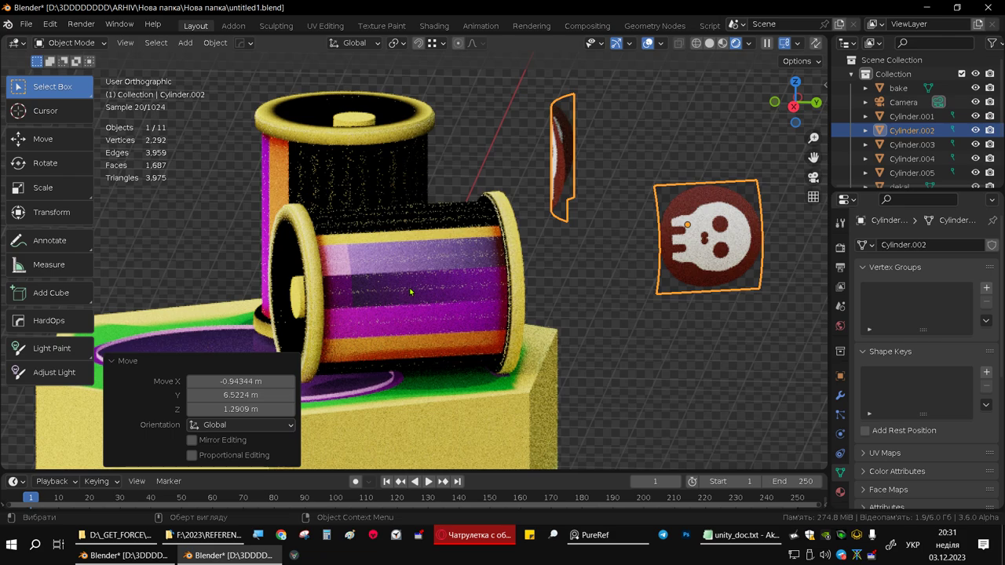
pyautogui.click(409, 287)
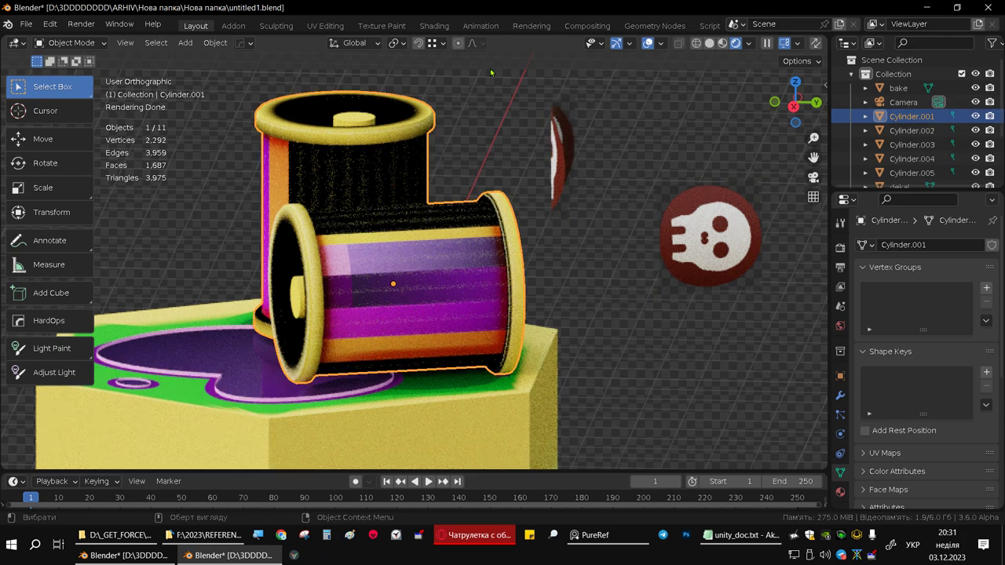
pyautogui.click(432, 28)
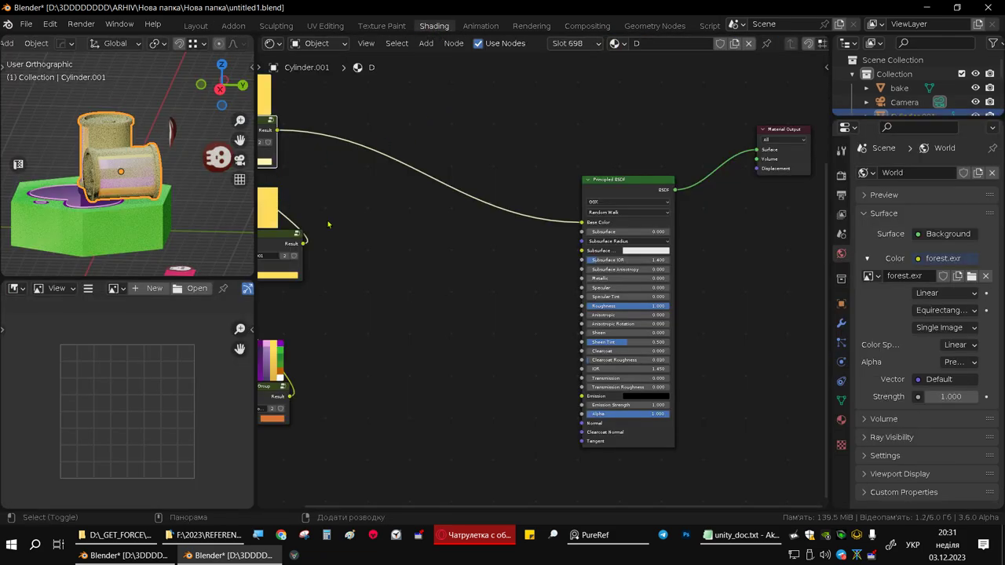
# Switch the Shading viewport to Rendered and orbit to a close-up of the striped barrel.
pyautogui.scroll(-1, 150, 178)
pyautogui.scroll(-2, 200, 47)
pyautogui.scroll(-2, 202, 49)
pyautogui.scroll(-2, 203, 49)
pyautogui.scroll(-3, 204, 50)
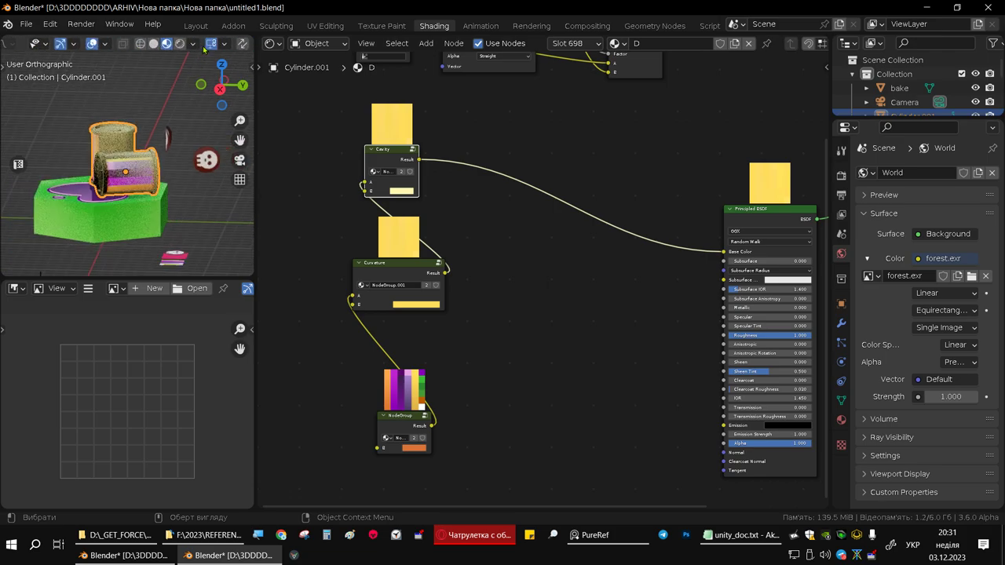
pyautogui.click(180, 46)
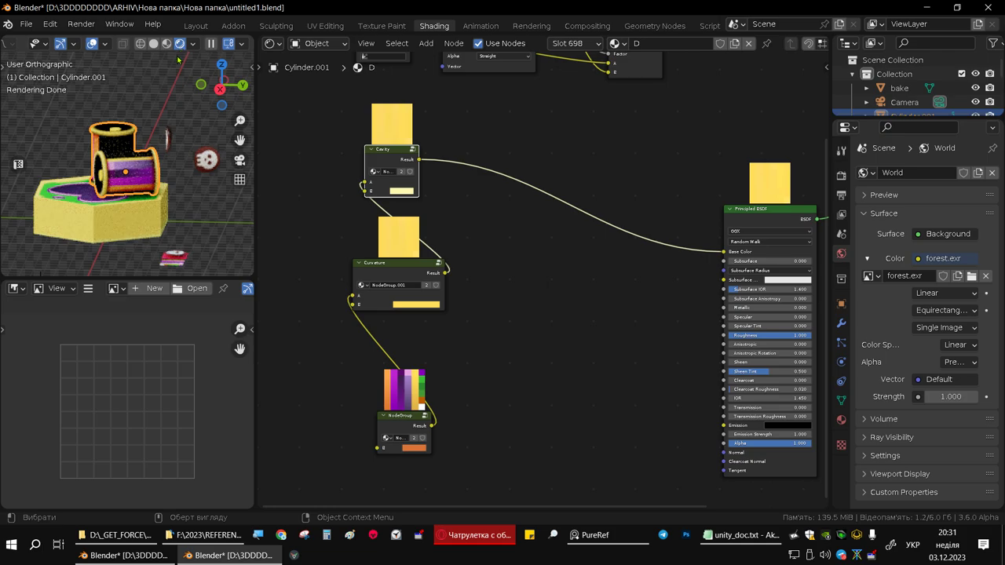
pyautogui.scroll(-1, 126, 168)
pyautogui.moveTo(126, 168); pyautogui.dragTo(194, 212, button='middle')
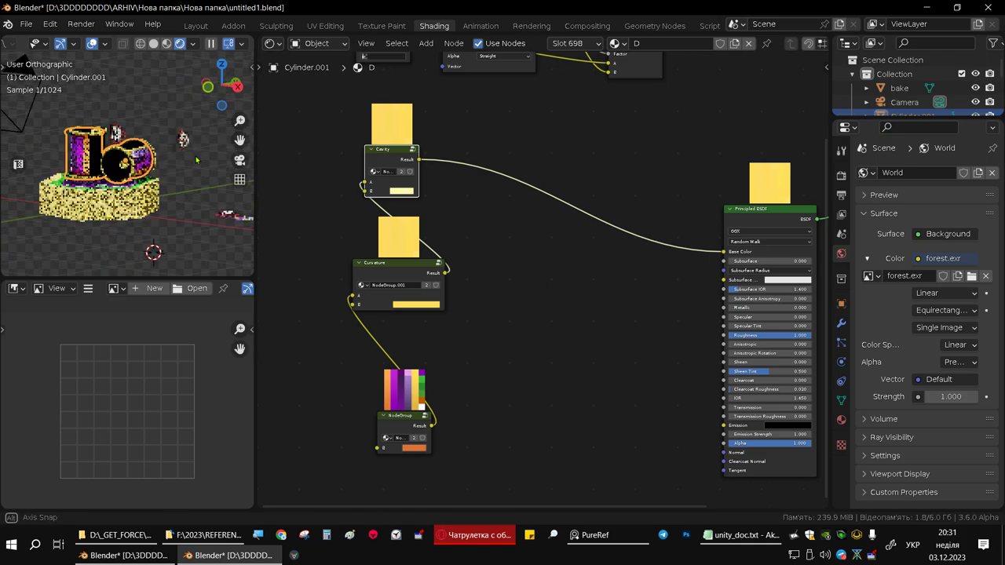
pyautogui.scroll(3, 194, 212)
pyautogui.scroll(3, 194, 212)
pyautogui.moveTo(139, 197)
pyautogui.mouseDown(button='middle')
pyautogui.moveTo(157, 206)
pyautogui.moveTo(119, 180)
pyautogui.mouseUp(button='middle')
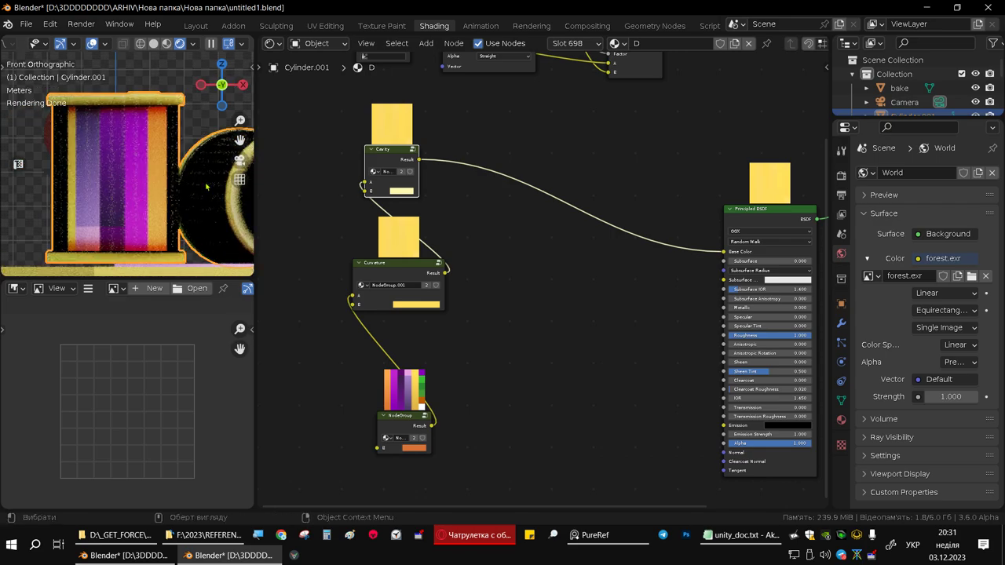
pyautogui.moveTo(505, 244); pyautogui.dragTo(529, 284, button='middle')
pyautogui.moveTo(516, 322); pyautogui.dragTo(491, 312, button='middle')
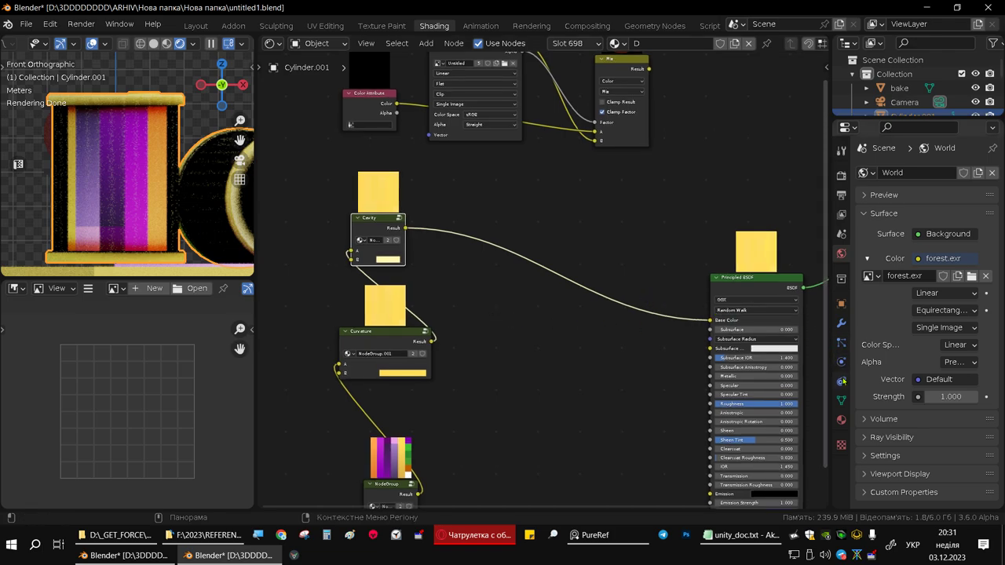
# In Object Data properties, expand UV Maps and make UVMap the active render map.
pyautogui.click(841, 422)
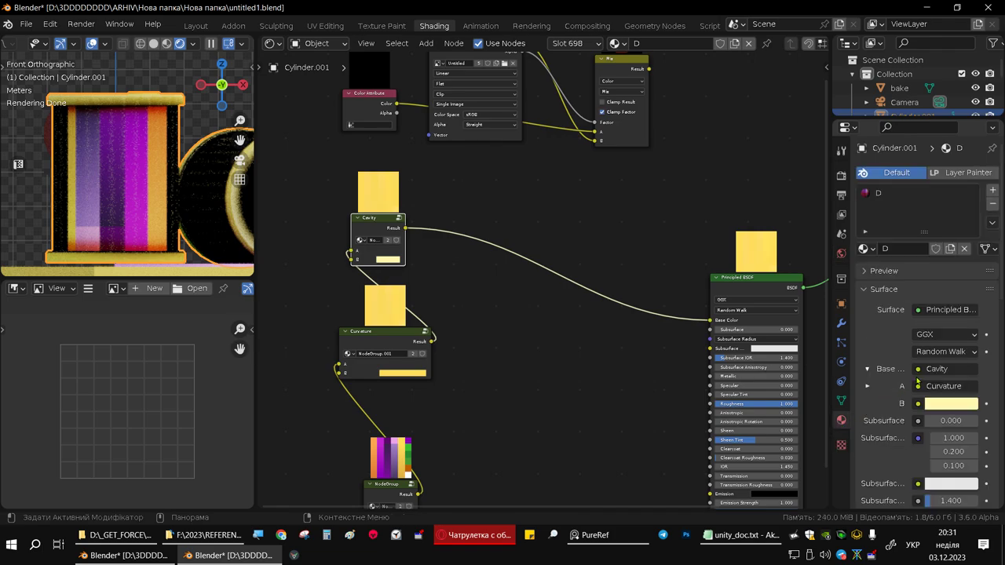
pyautogui.click(841, 401)
pyautogui.scroll(-1, 947, 364)
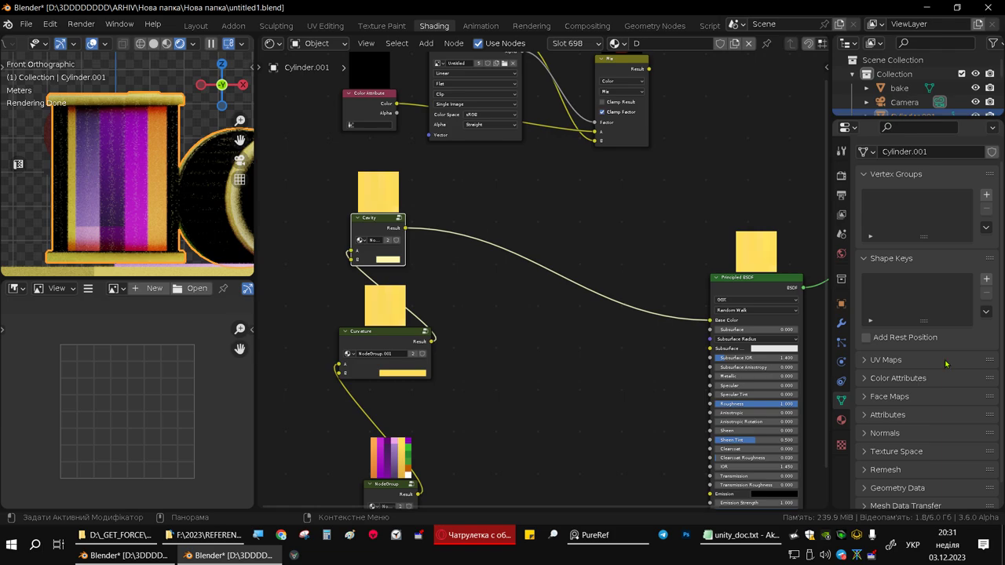
pyautogui.click(877, 365)
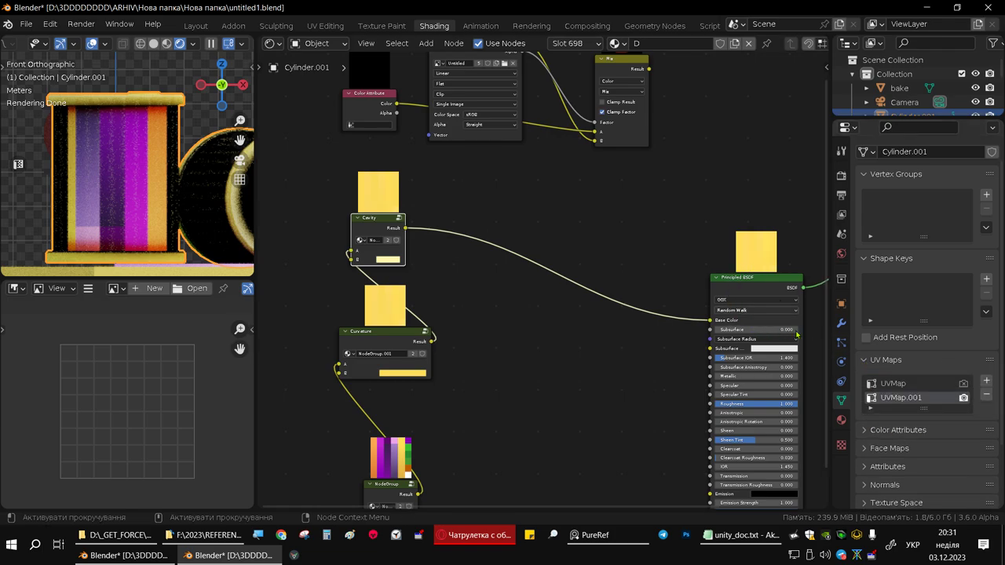
pyautogui.click(963, 383)
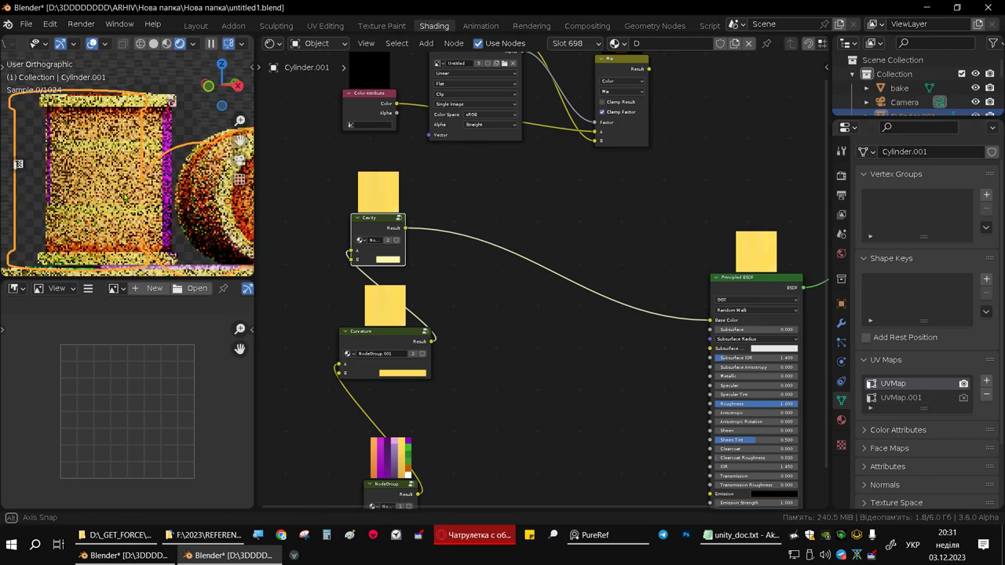
# Box-select the image and mix nodes at the top and move them up out of the way.
pyautogui.moveTo(504, 191)
pyautogui.mouseDown(button='middle')
pyautogui.moveTo(507, 237)
pyautogui.moveTo(557, 241)
pyautogui.moveTo(512, 243)
pyautogui.mouseUp(button='middle')
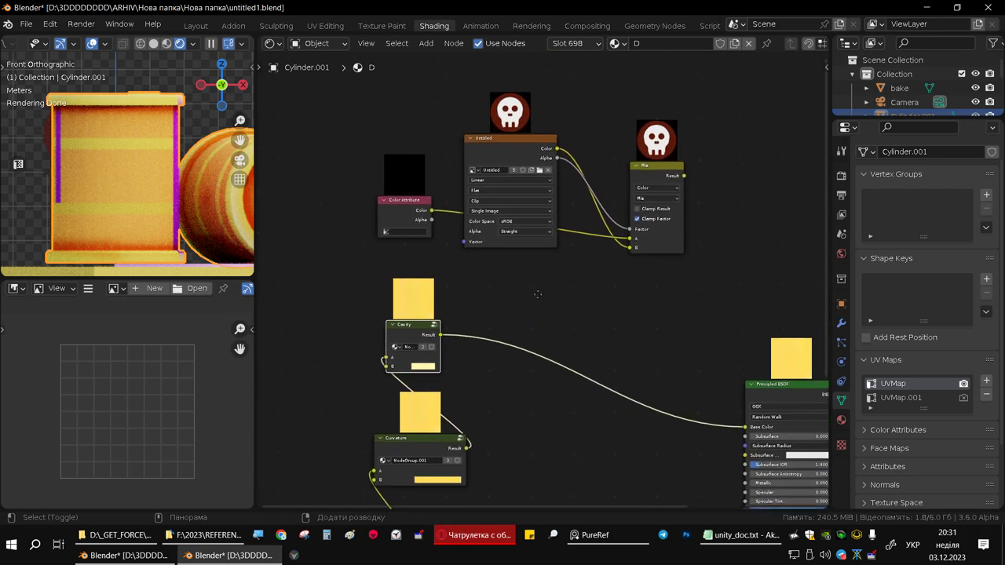
pyautogui.moveTo(534, 288)
pyautogui.mouseDown(button='middle')
pyautogui.moveTo(458, 208)
pyautogui.moveTo(487, 224)
pyautogui.moveTo(490, 212)
pyautogui.moveTo(531, 317)
pyautogui.mouseUp(button='middle')
pyautogui.moveTo(386, 127); pyautogui.dragTo(733, 307)
pyautogui.moveTo(663, 223); pyautogui.dragTo(620, 59)
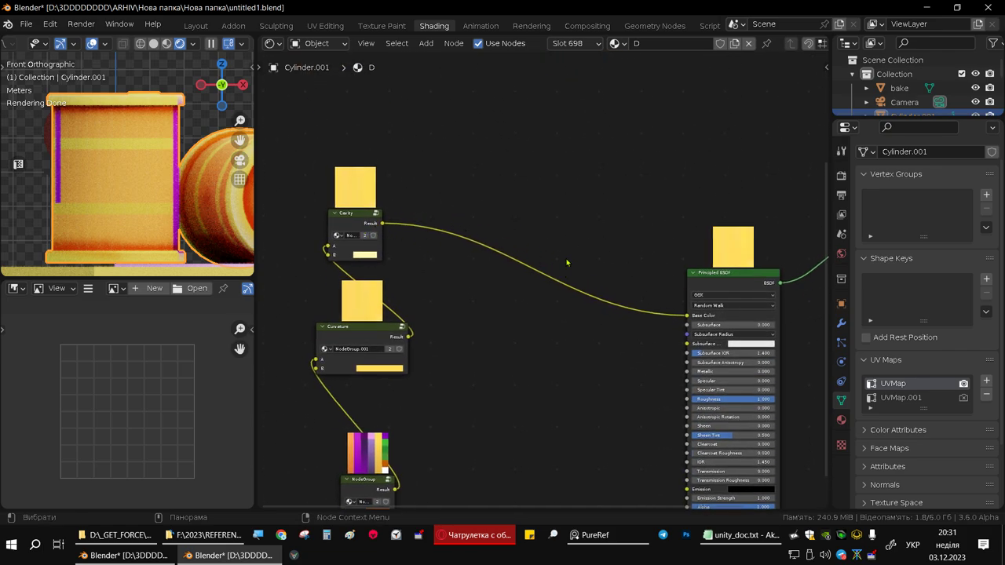
# Arrange the nodes into a chain: NodeGroup, Curvature, Cavity, then Principled BSDF.
pyautogui.scroll(-3, 567, 263)
pyautogui.scroll(-2, 542, 247)
pyautogui.moveTo(401, 254); pyautogui.dragTo(425, 290)
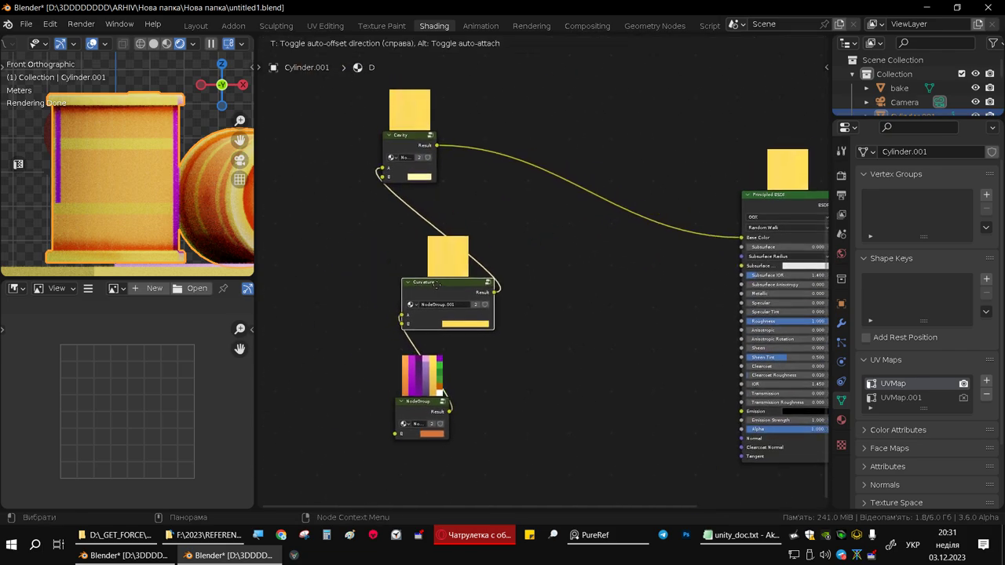
pyautogui.moveTo(403, 137); pyautogui.dragTo(552, 286)
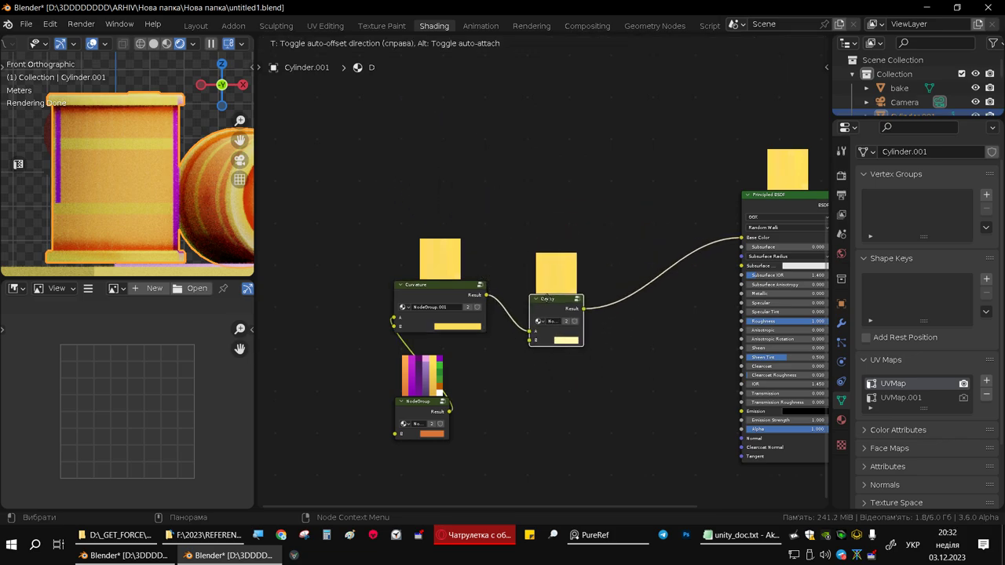
pyautogui.moveTo(552, 286); pyautogui.dragTo(531, 285)
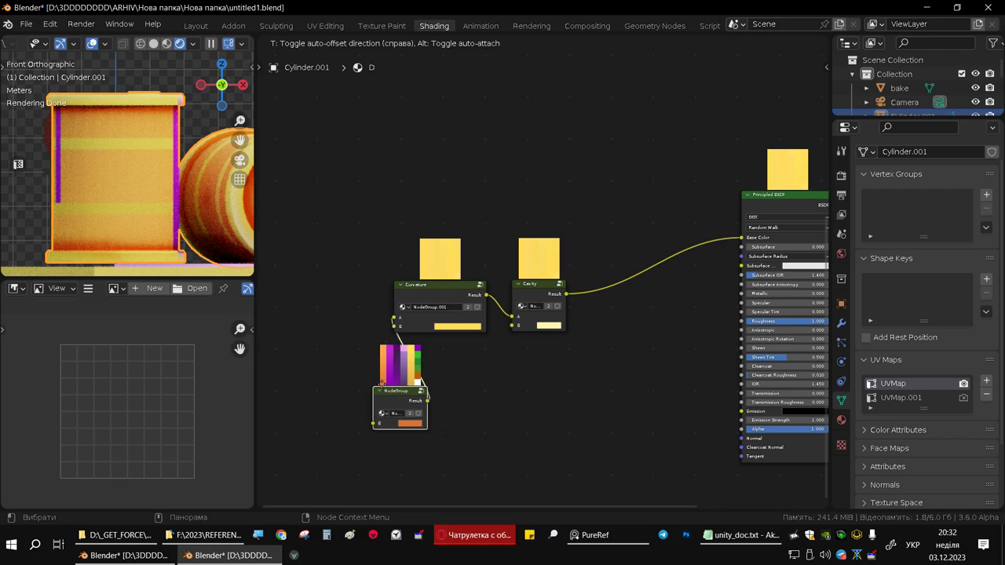
pyautogui.moveTo(418, 414); pyautogui.dragTo(342, 312)
pyautogui.moveTo(509, 209); pyautogui.dragTo(448, 290, button='middle')
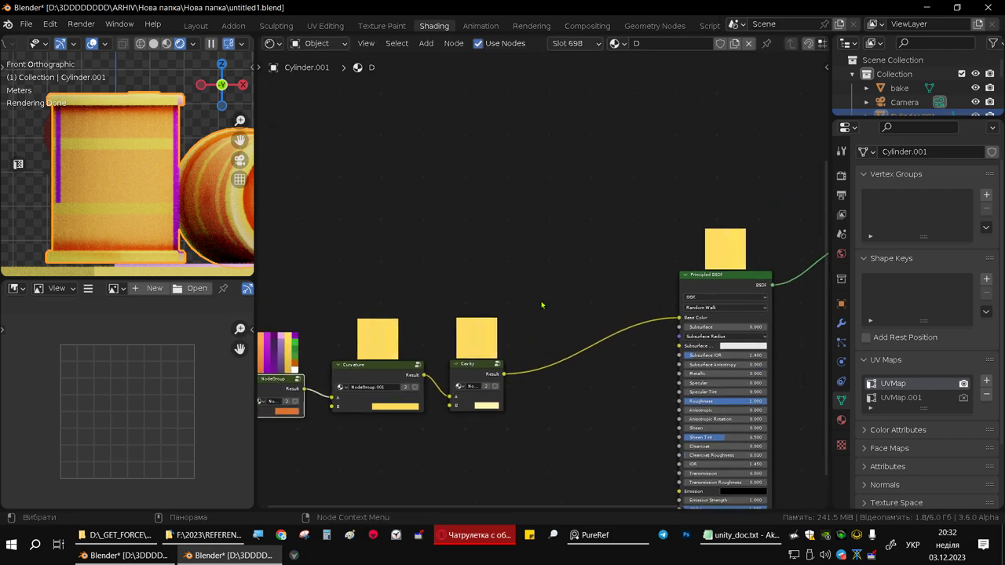
# Add a Mix color node and insert it into the Cavity-to-Principled BSDF link.
pyautogui.hotkey('shift', 'a')
pyautogui.click(512, 239)
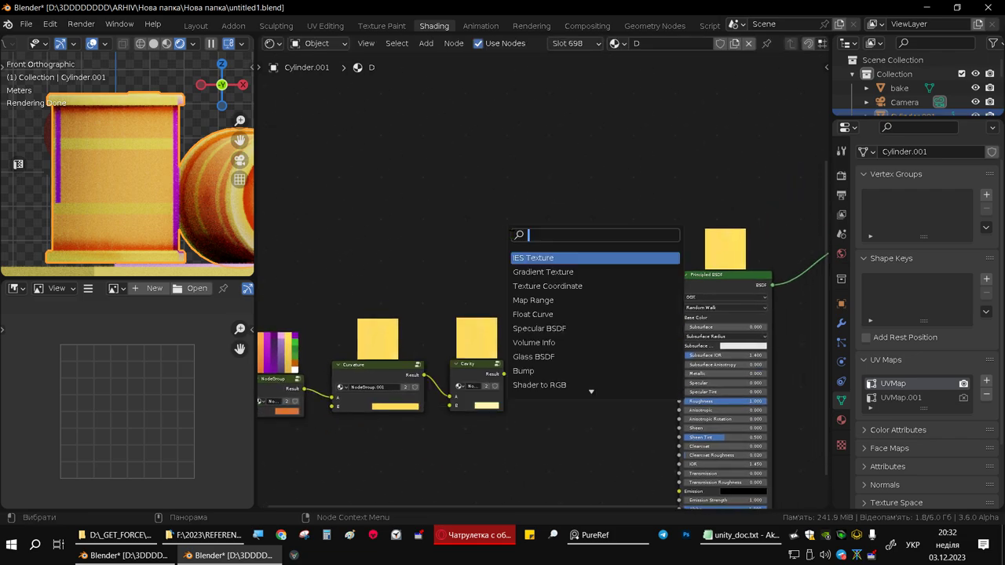
pyautogui.write('b')
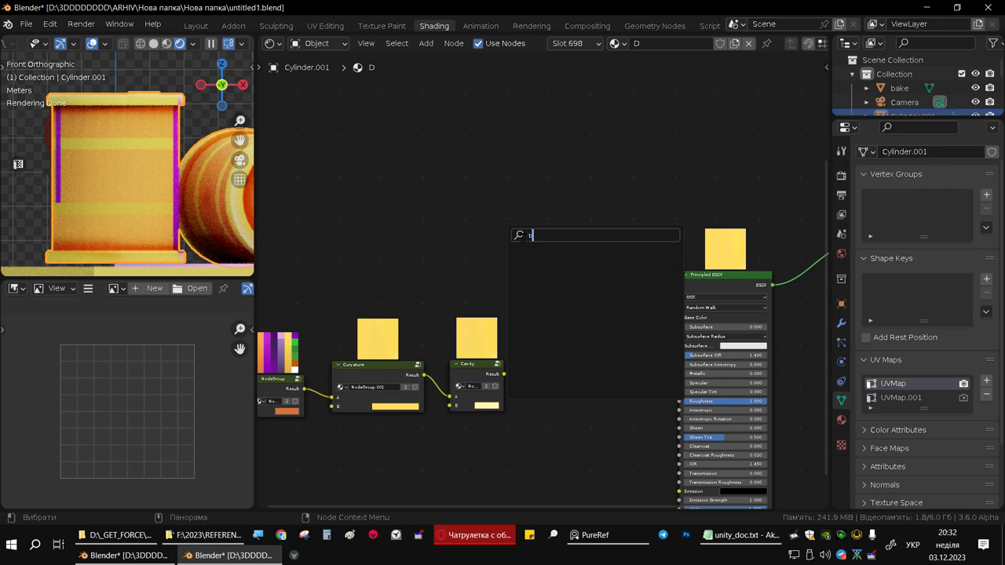
pyautogui.press('BackSpace')
pyautogui.press('BackSpace')
pyautogui.hotkey('alt', 'shift')
pyautogui.write('m')
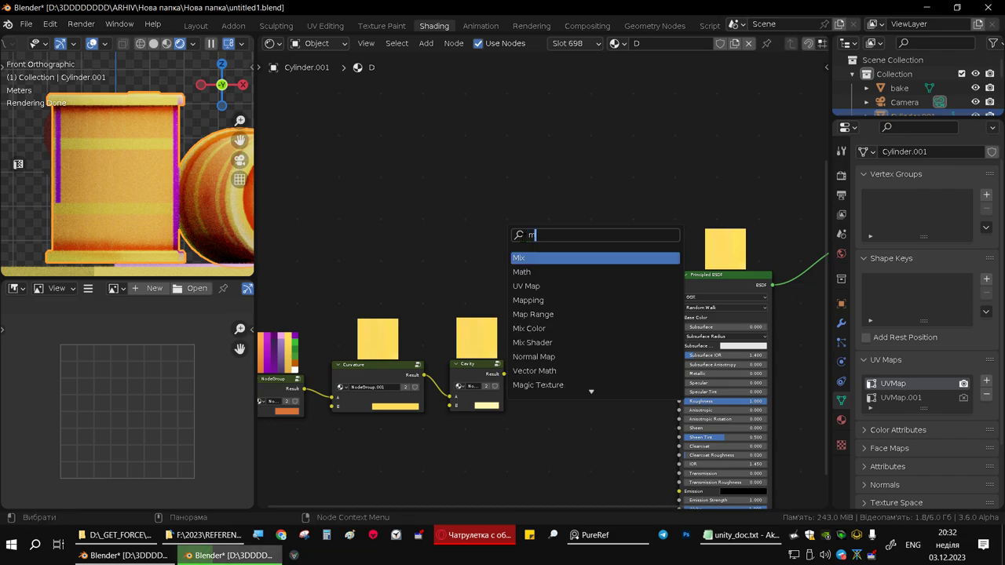
pyautogui.write('i')
pyautogui.write('ix')
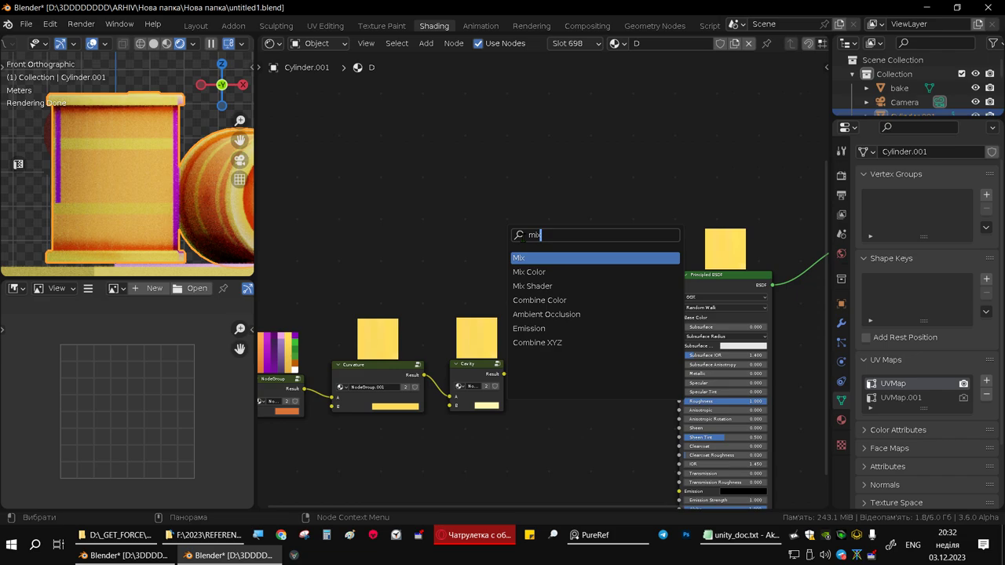
pyautogui.click(529, 272)
pyautogui.click(587, 252)
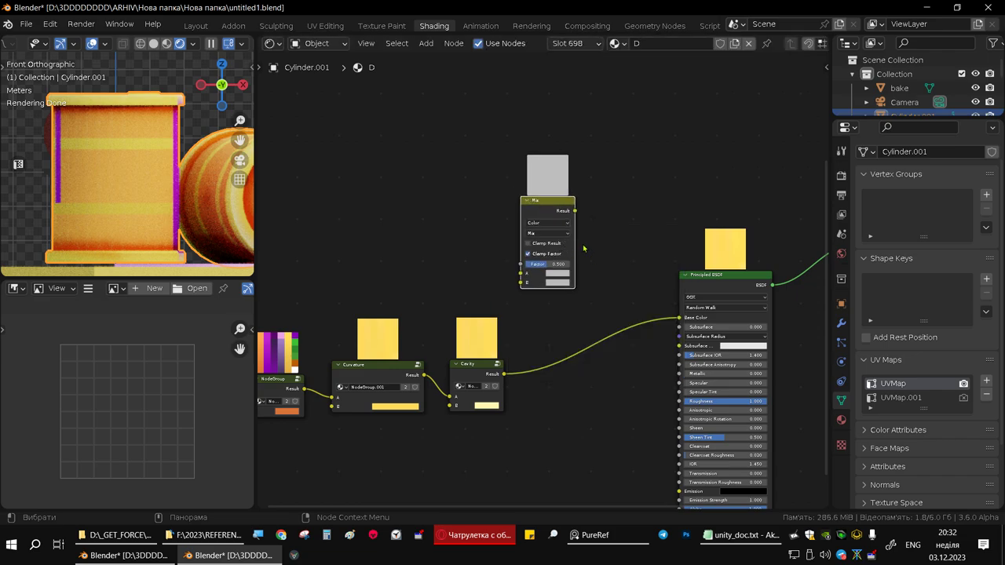
pyautogui.moveTo(550, 195); pyautogui.dragTo(635, 273)
pyautogui.moveTo(551, 206); pyautogui.dragTo(609, 260)
# Route the Cavity output to Mix input B and set the factor to 0.000.
pyautogui.scroll(-1, 664, 273)
pyautogui.scroll(1, 661, 275)
pyautogui.scroll(1, 658, 278)
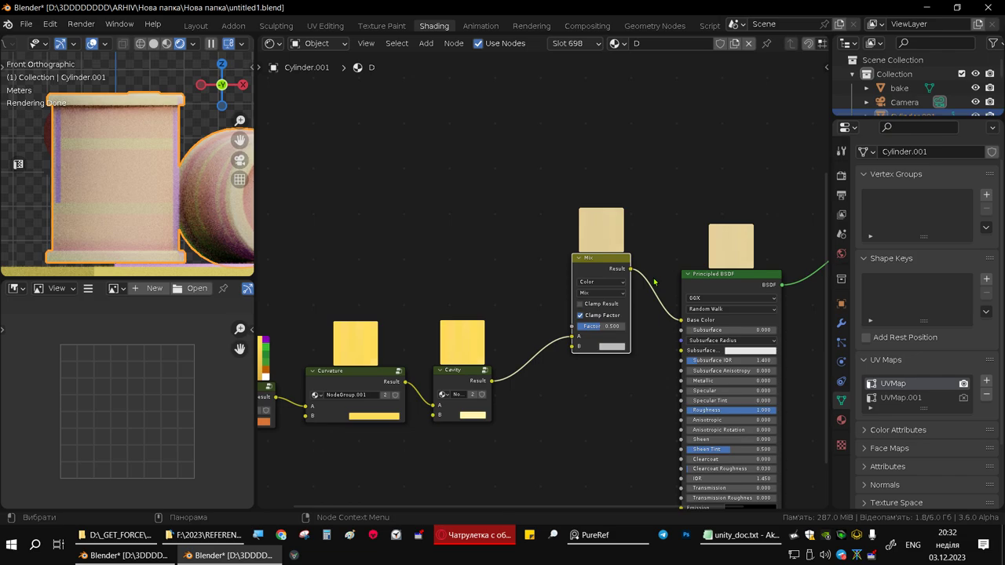
pyautogui.scroll(2, 627, 290)
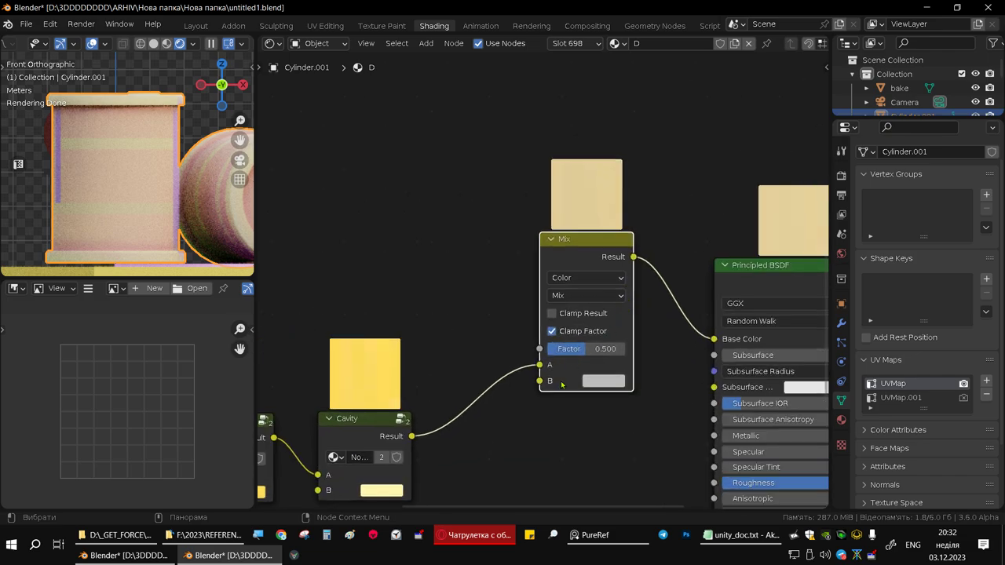
pyautogui.moveTo(540, 366); pyautogui.dragTo(540, 381)
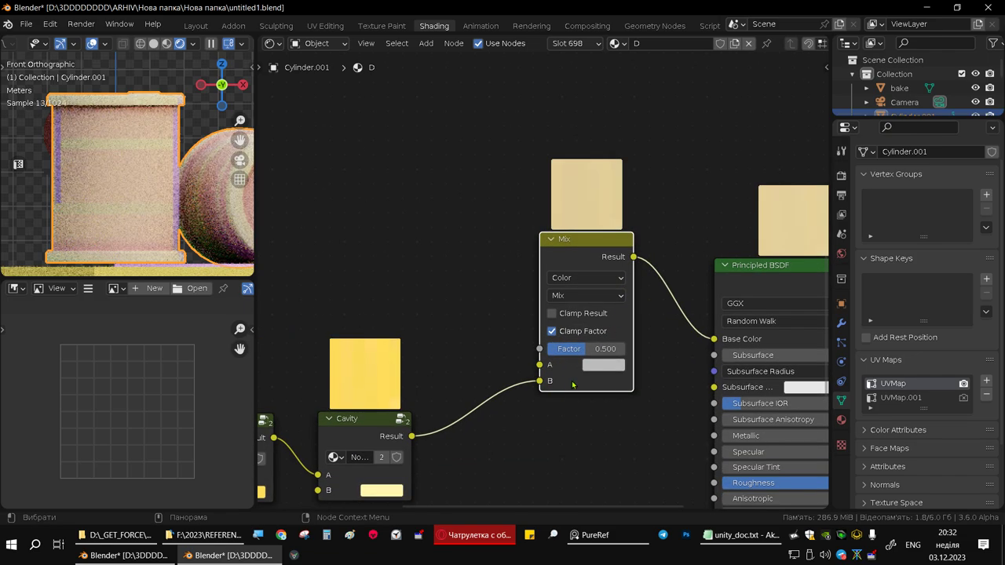
pyautogui.moveTo(597, 353); pyautogui.dragTo(638, 354)
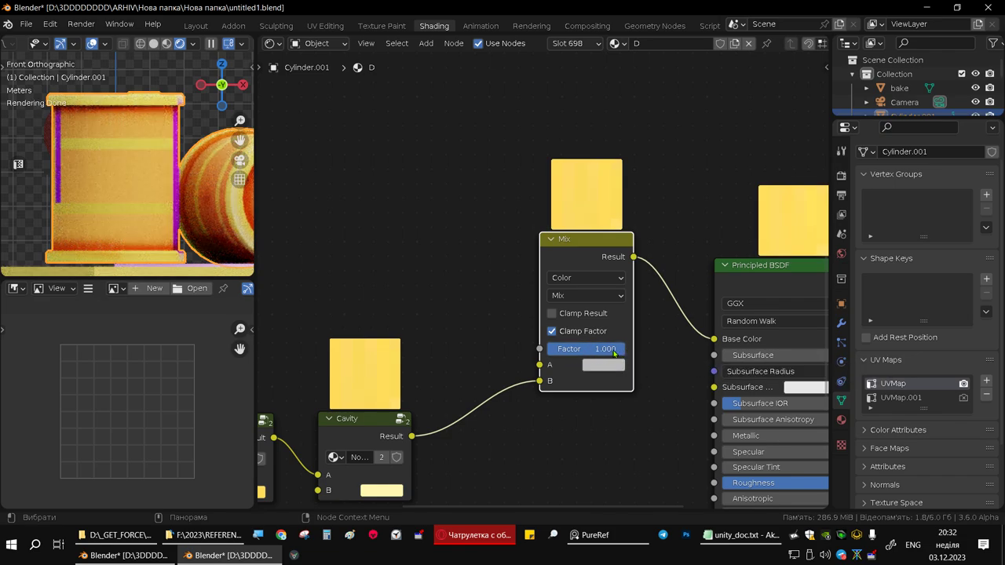
pyautogui.moveTo(615, 354); pyautogui.dragTo(548, 353)
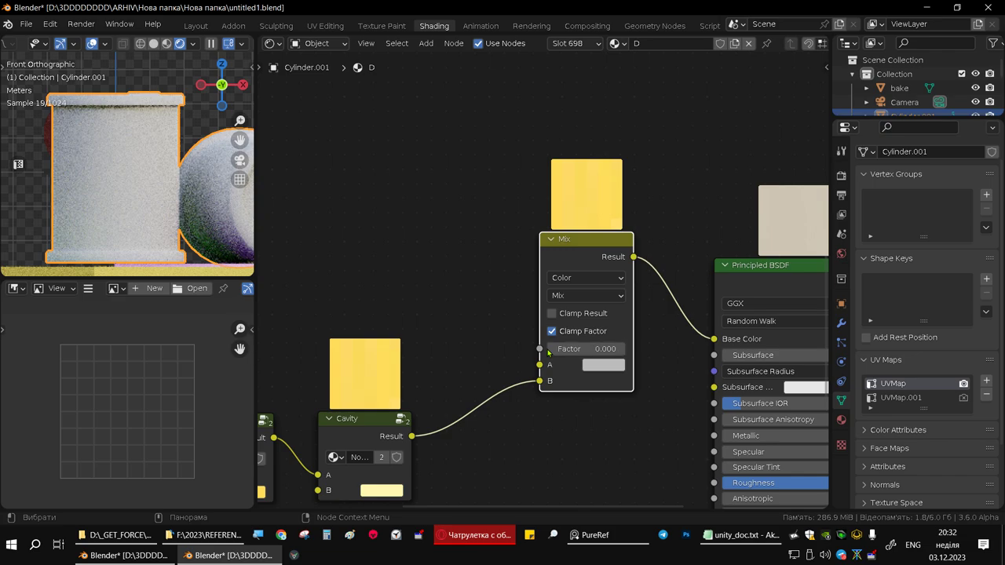
pyautogui.scroll(-1, 482, 231)
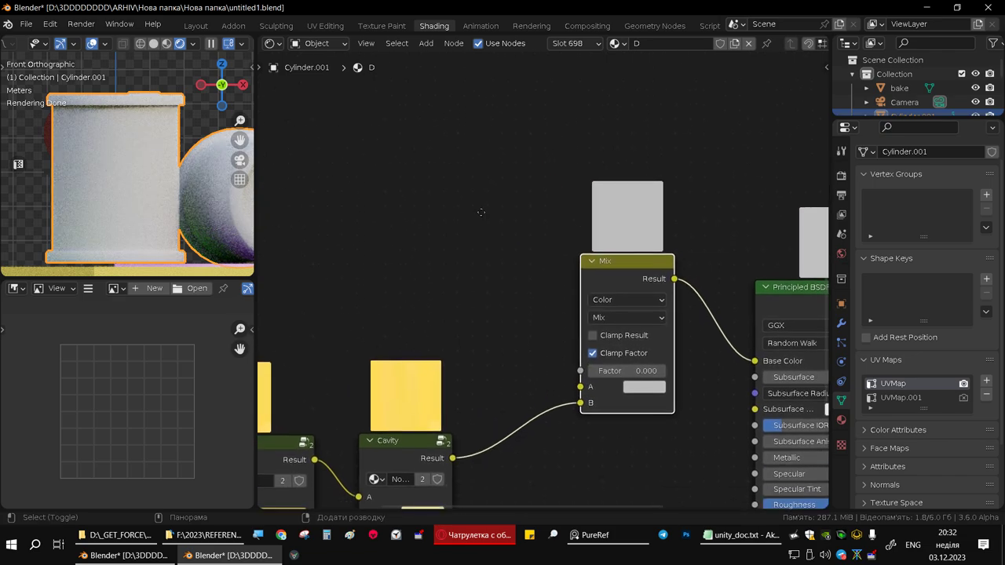
# Move the skull image texture node near the Mix node and connect its Color to input A.
pyautogui.scroll(-1, 476, 221)
pyautogui.scroll(-1, 453, 194)
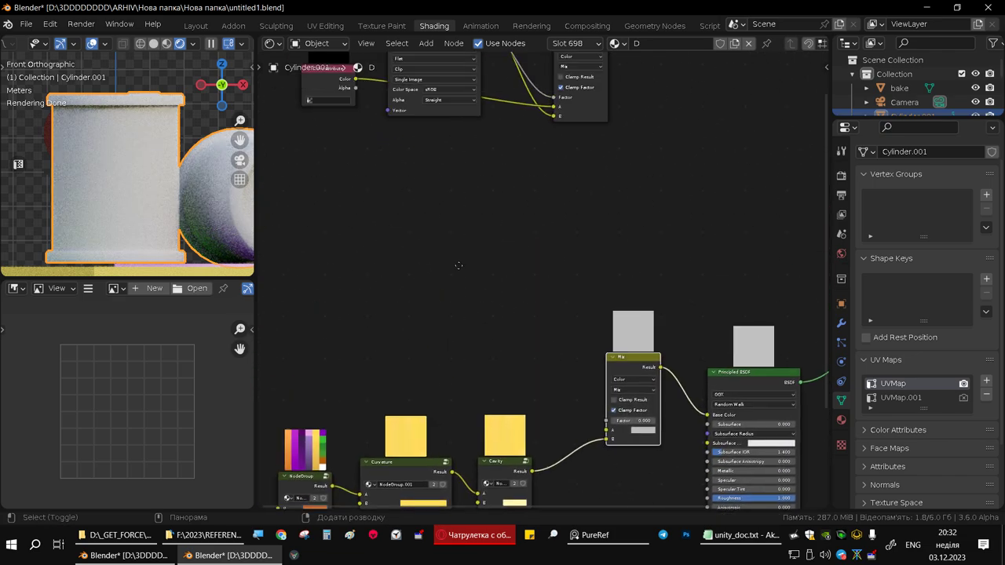
pyautogui.moveTo(453, 193); pyautogui.dragTo(444, 359, button='middle')
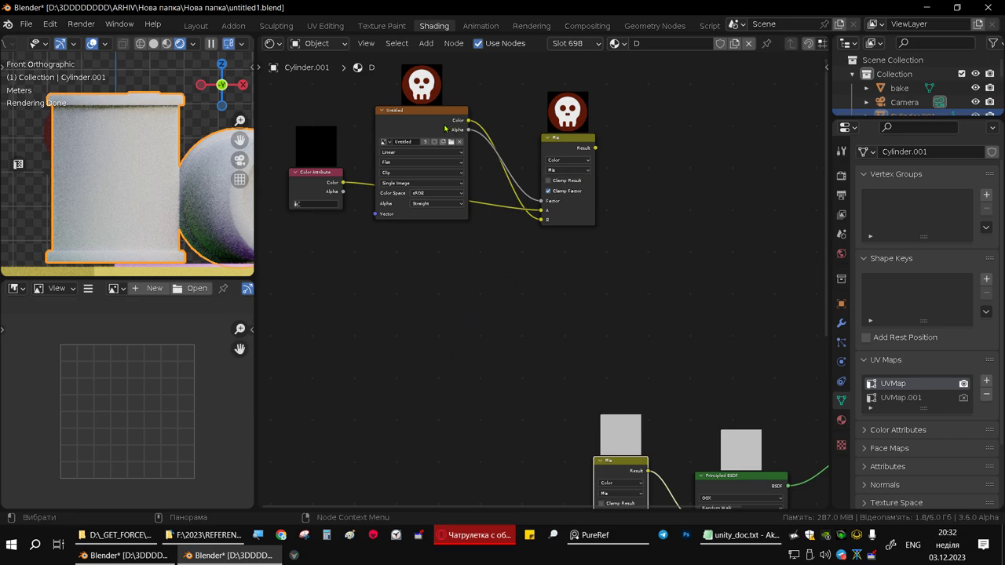
pyautogui.click(420, 111)
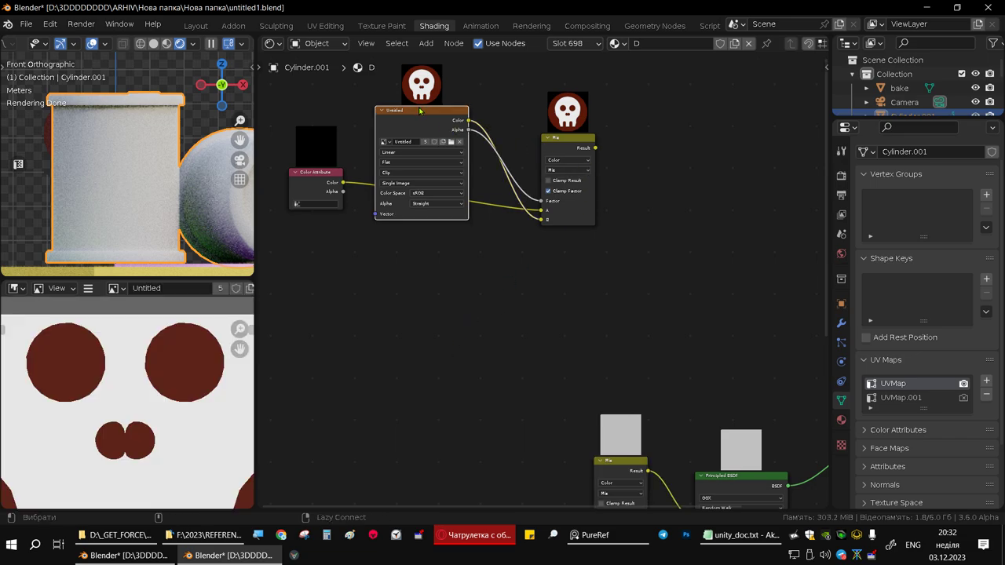
pyautogui.moveTo(419, 110); pyautogui.dragTo(458, 312)
pyautogui.moveTo(512, 330); pyautogui.dragTo(457, 182, button='middle')
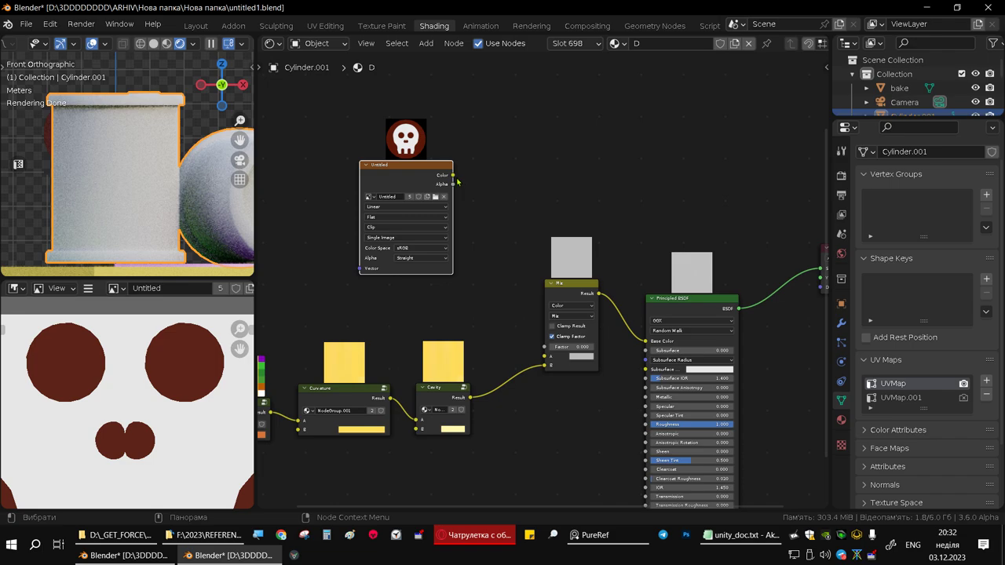
pyautogui.press('g')
pyautogui.click(418, 194)
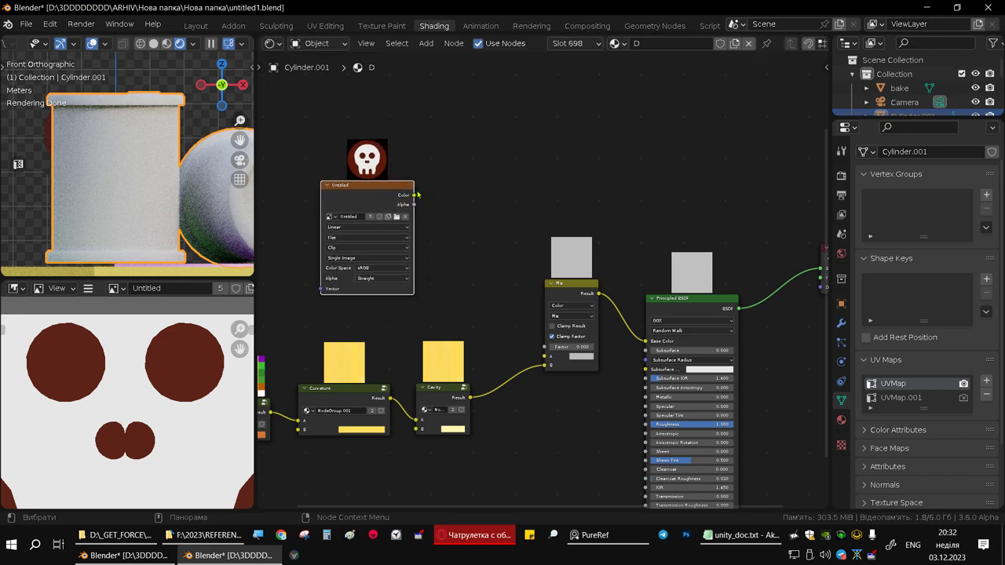
pyautogui.press('g')
pyautogui.click(448, 212)
pyautogui.moveTo(441, 210); pyautogui.dragTo(515, 296)
pyautogui.moveTo(552, 350); pyautogui.dragTo(553, 356)
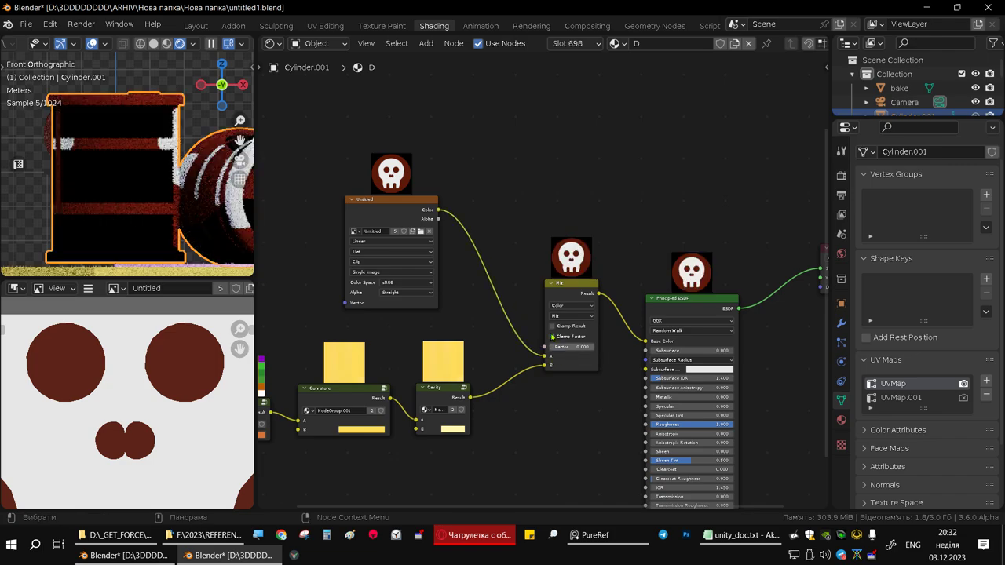
# Add texture coordinate and mapping nodes to the skull image texture with Ctrl+T.
pyautogui.moveTo(169, 184); pyautogui.dragTo(349, 231, button='middle')
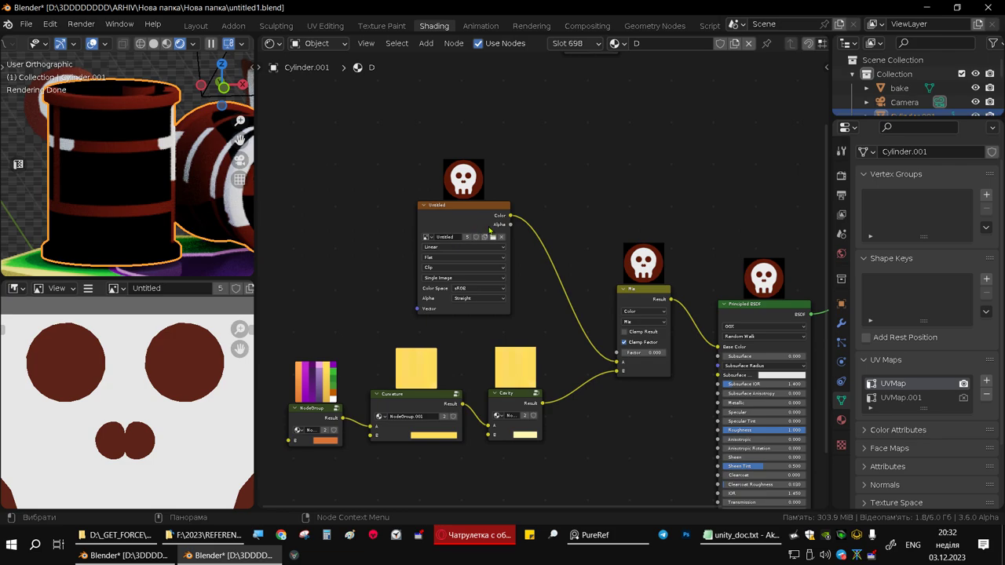
pyautogui.moveTo(489, 252); pyautogui.dragTo(530, 251, button='middle')
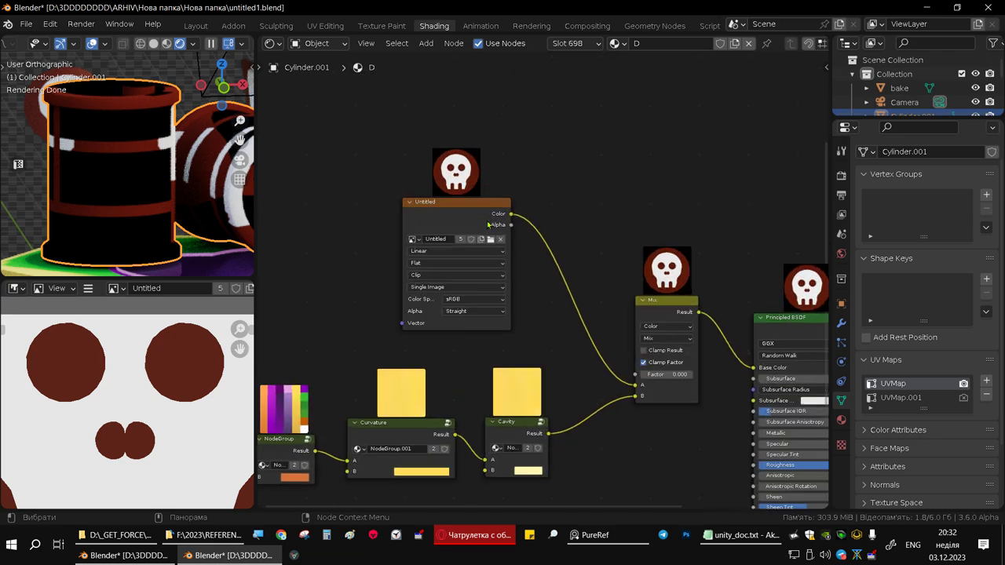
pyautogui.click(494, 213)
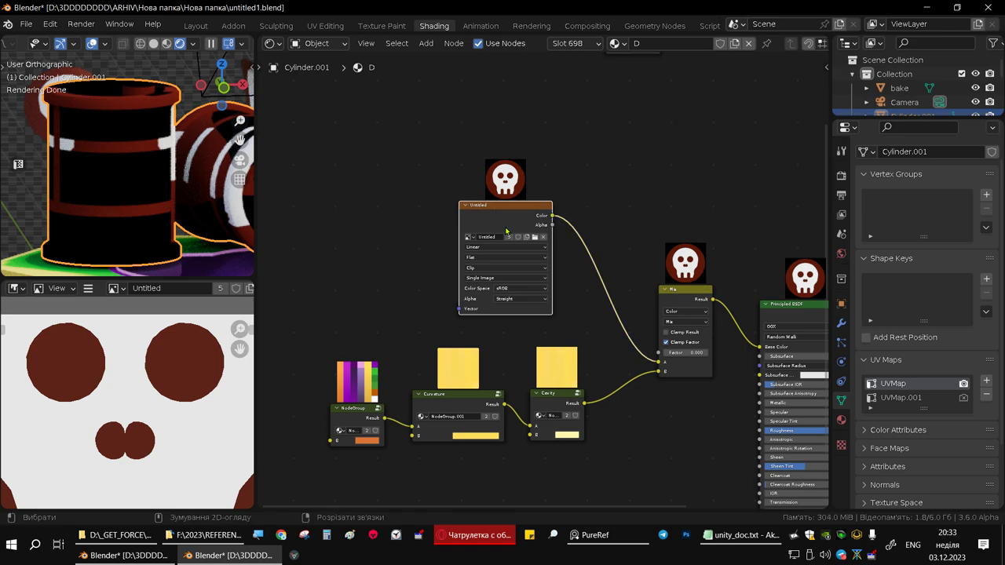
pyautogui.hotkey('ctrl', 't')
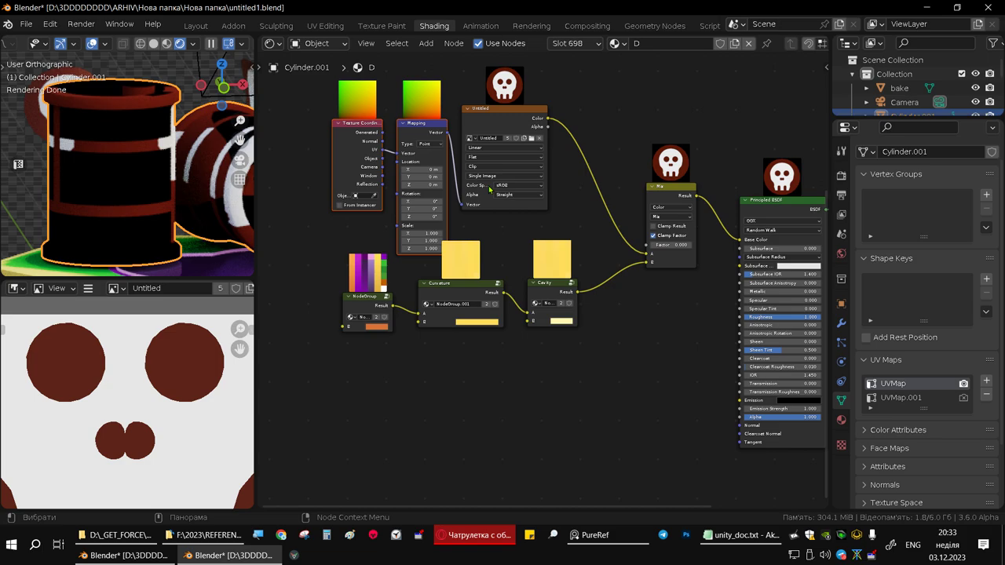
# Select the Texture Coordinate and Mapping nodes and move them toward the centre of the editor.
pyautogui.scroll(2, 439, 322)
pyautogui.scroll(1, 440, 322)
pyautogui.scroll(1, 535, 320)
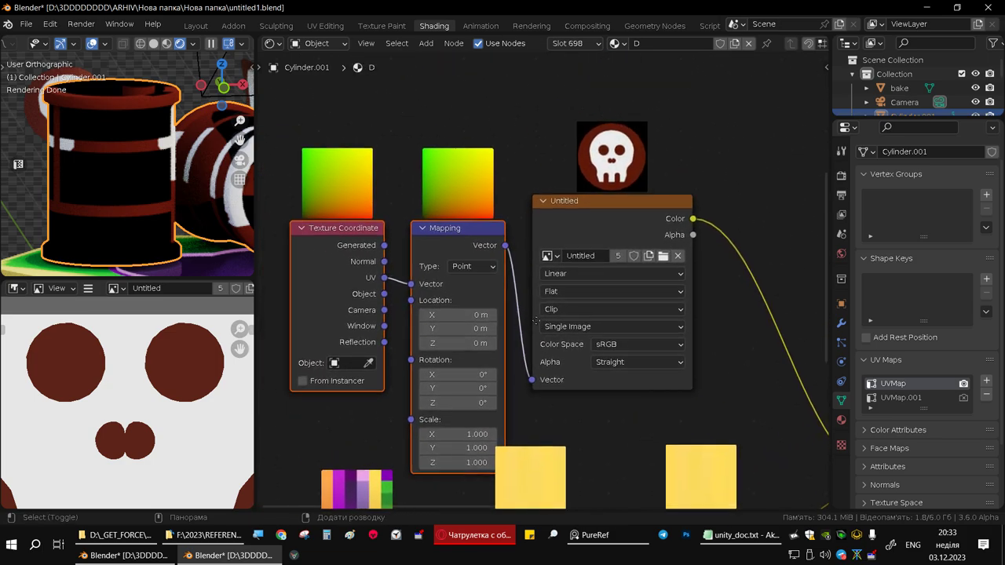
pyautogui.moveTo(304, 161); pyautogui.dragTo(511, 330)
pyautogui.moveTo(468, 251); pyautogui.dragTo(461, 185)
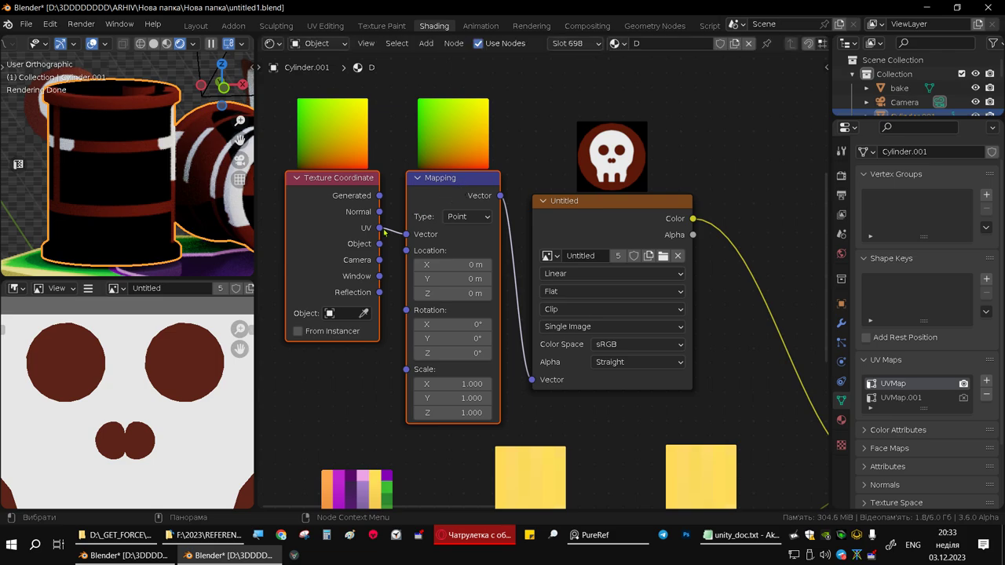
pyautogui.moveTo(420, 255); pyautogui.dragTo(495, 248, button='middle')
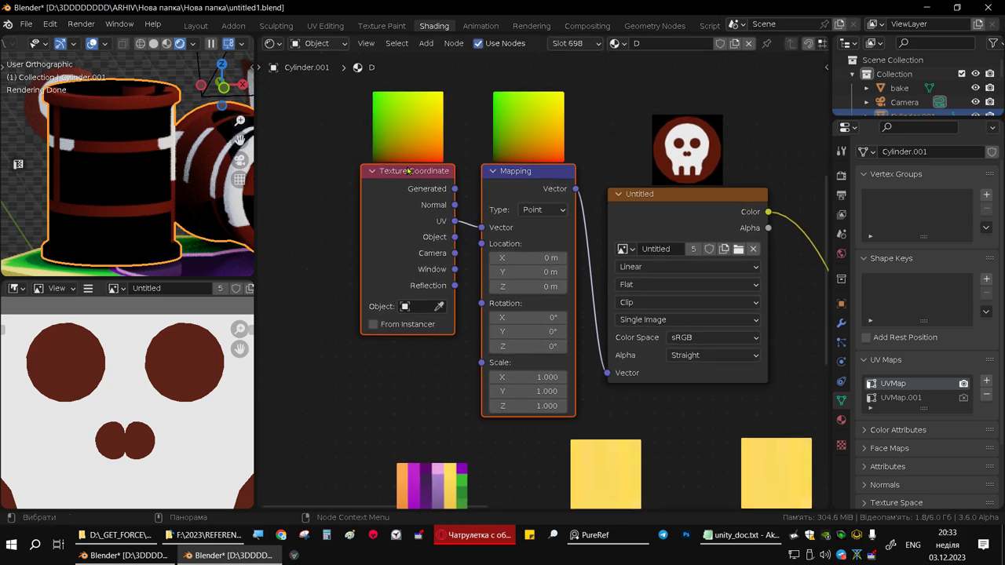
pyautogui.moveTo(414, 180); pyautogui.dragTo(448, 225, button='middle')
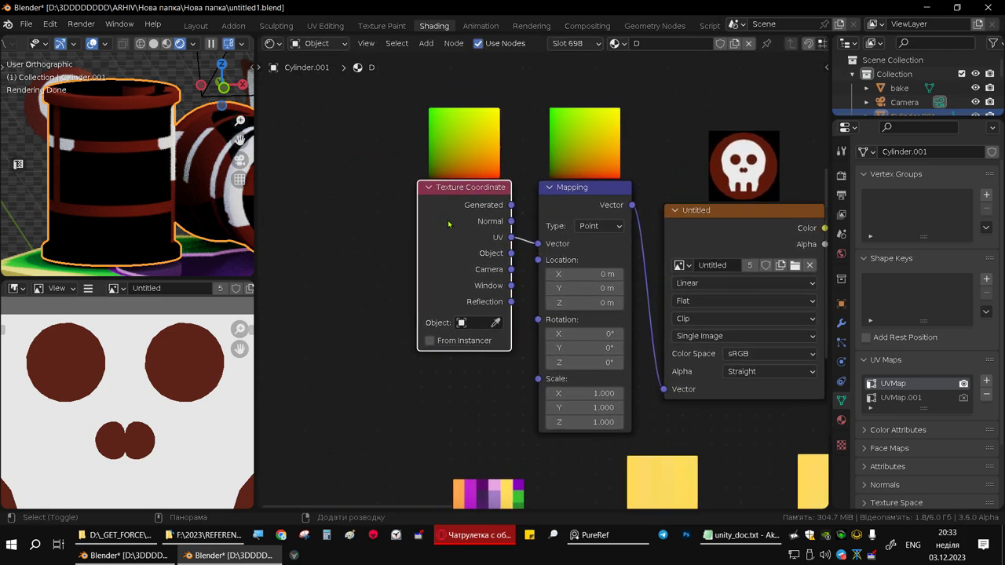
# Add a UV Map node left of Texture Coordinate and set it to UVMap.001.
pyautogui.hotkey('shift', 'a')
pyautogui.click(325, 253)
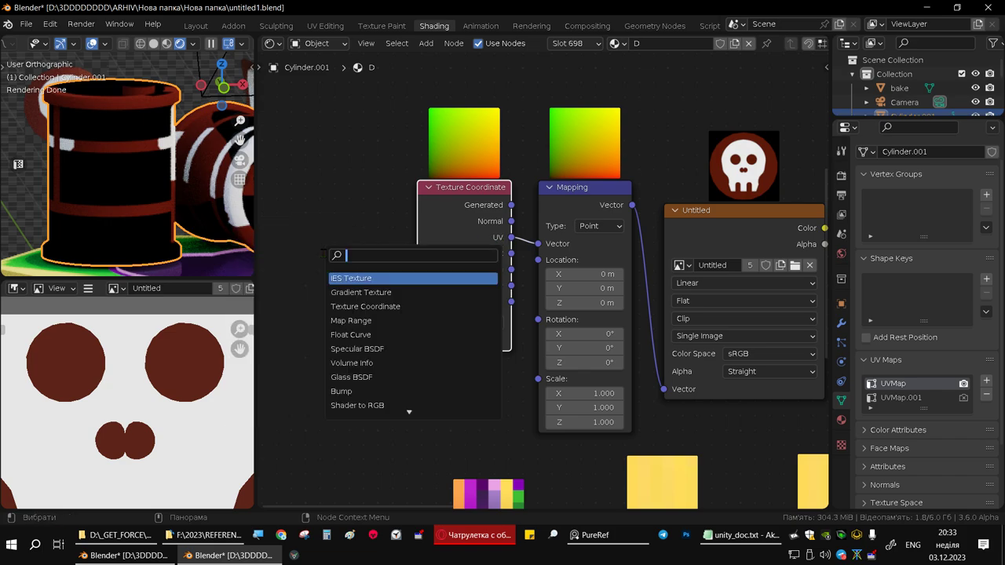
pyautogui.write('uv')
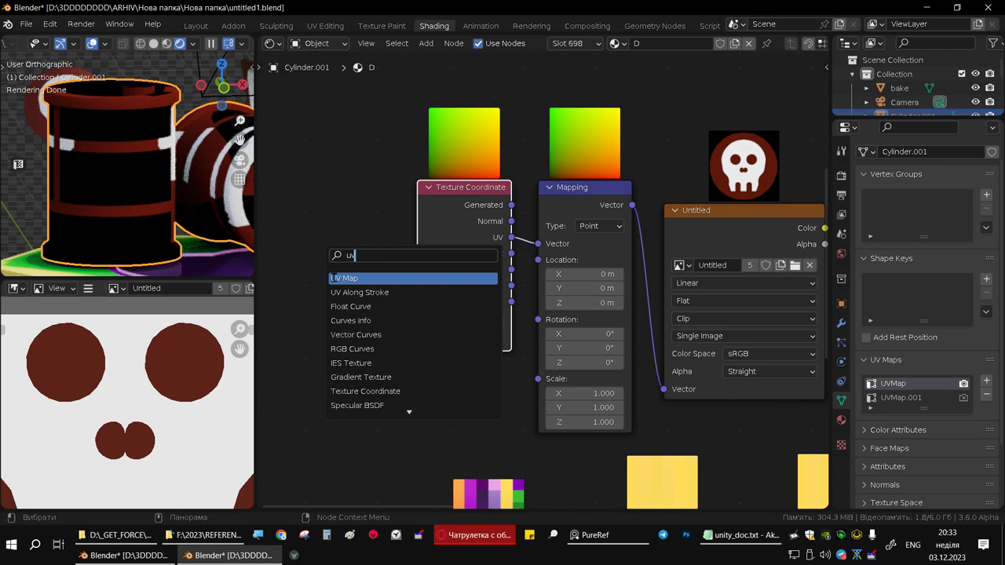
pyautogui.click(332, 278)
pyautogui.click(309, 291)
pyautogui.click(321, 315)
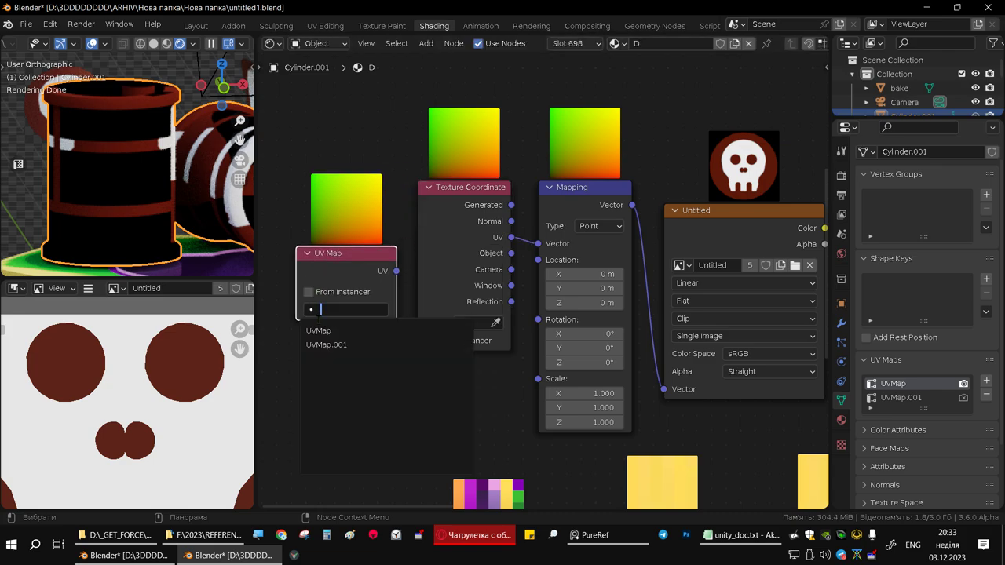
pyautogui.click(325, 345)
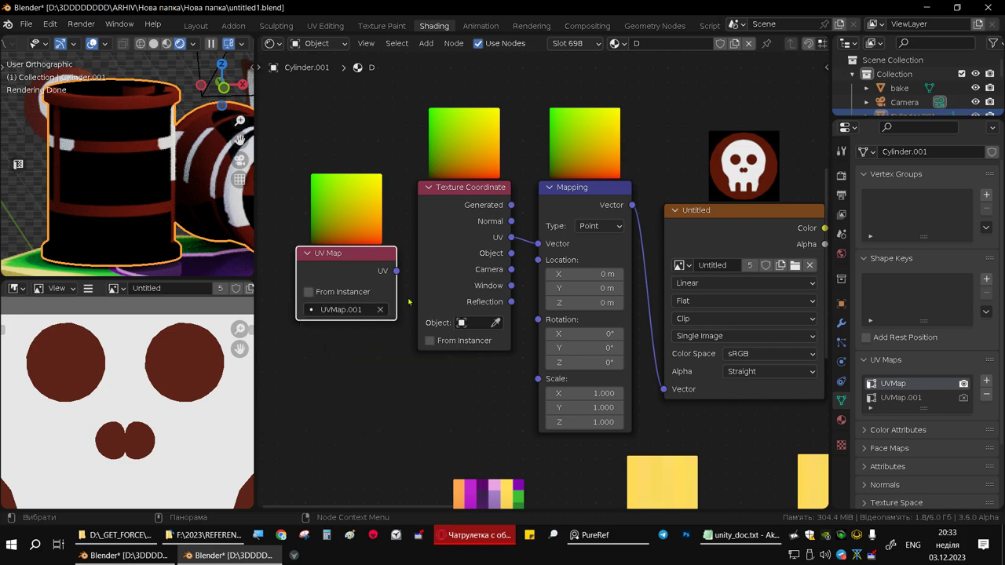
# Link the UV Map output to the Mapping Vector and delete the Texture Coordinate node.
pyautogui.moveTo(394, 275)
pyautogui.mouseDown()
pyautogui.moveTo(495, 264)
pyautogui.moveTo(539, 244)
pyautogui.mouseUp()
pyautogui.moveTo(470, 191); pyautogui.dragTo(468, 177)
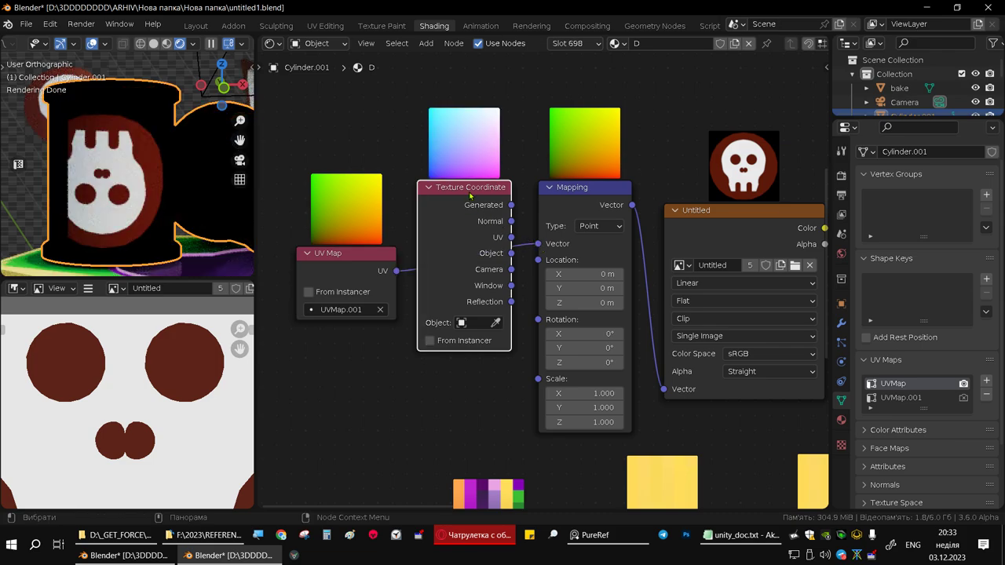
pyautogui.press('x')
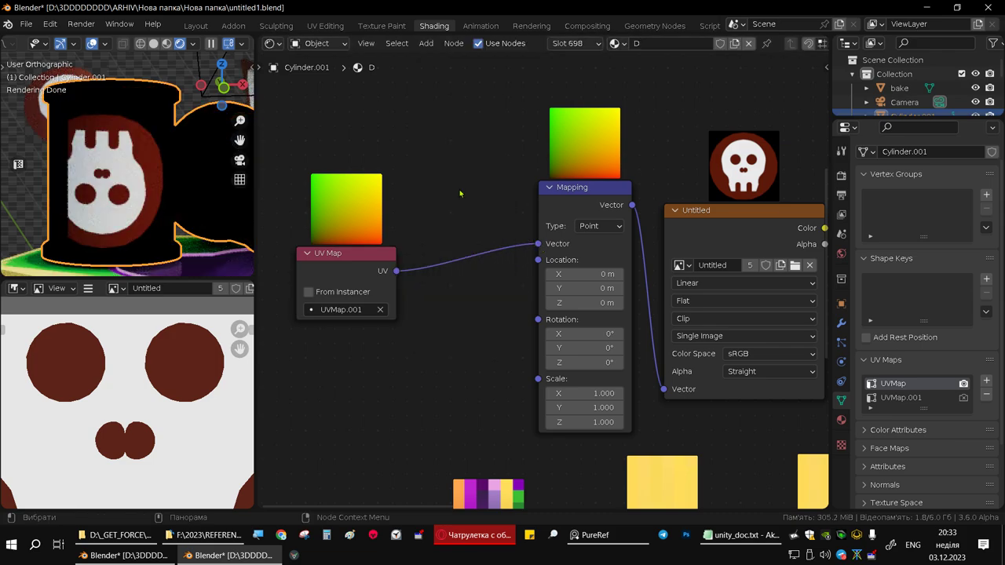
pyautogui.scroll(-2, 84, 215)
pyautogui.scroll(-2, 84, 215)
pyautogui.scroll(-2, 84, 215)
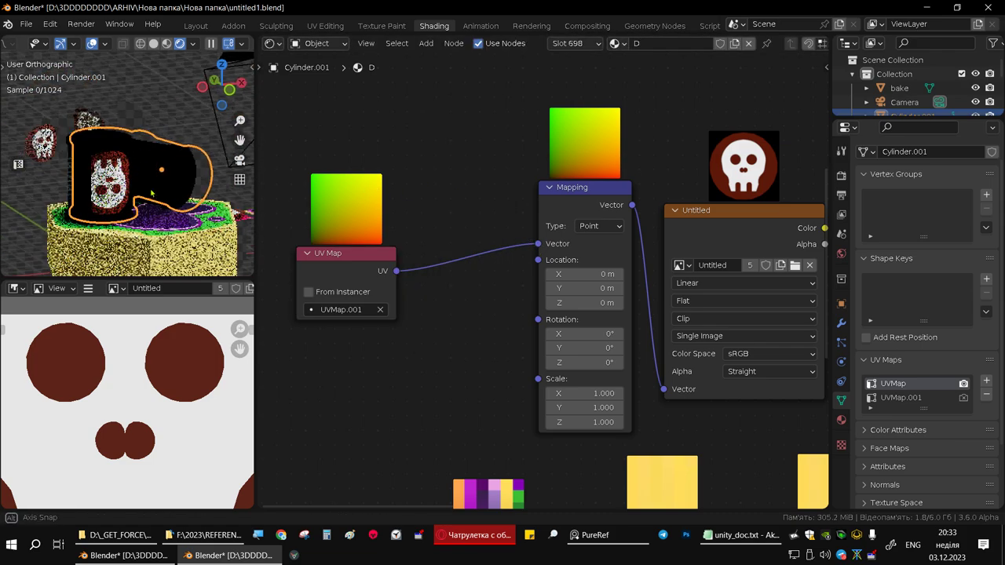
# Pan to the Mix node and drag its Factor to 0.257 to blend in orange.
pyautogui.scroll(2, 141, 169)
pyautogui.scroll(3, 142, 169)
pyautogui.scroll(-4, 141, 169)
pyautogui.moveTo(125, 189); pyautogui.dragTo(141, 169, button='middle')
pyautogui.scroll(2, 138, 173)
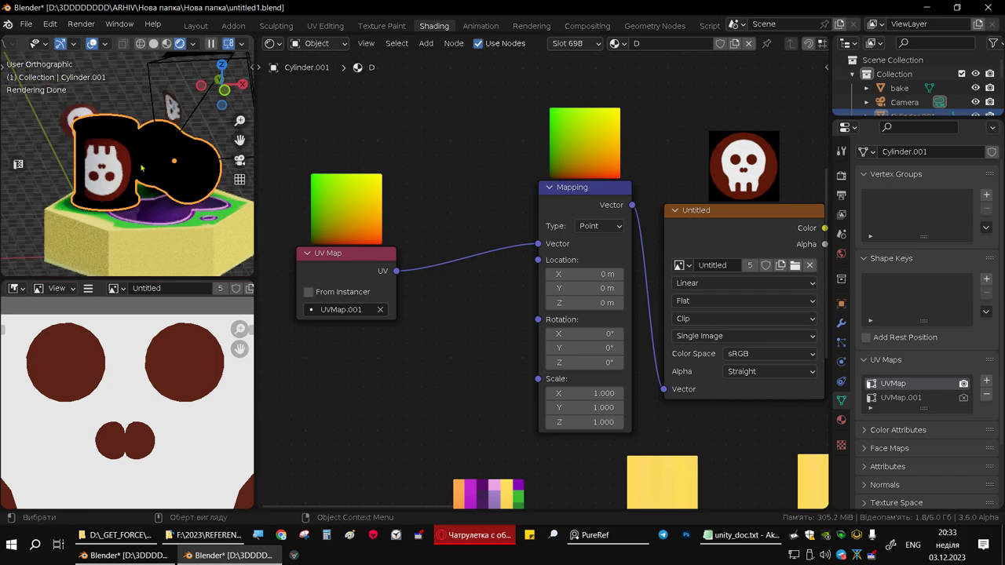
pyautogui.moveTo(622, 339)
pyautogui.mouseDown(button='middle')
pyautogui.moveTo(410, 234)
pyautogui.moveTo(798, 257)
pyautogui.mouseUp(button='middle')
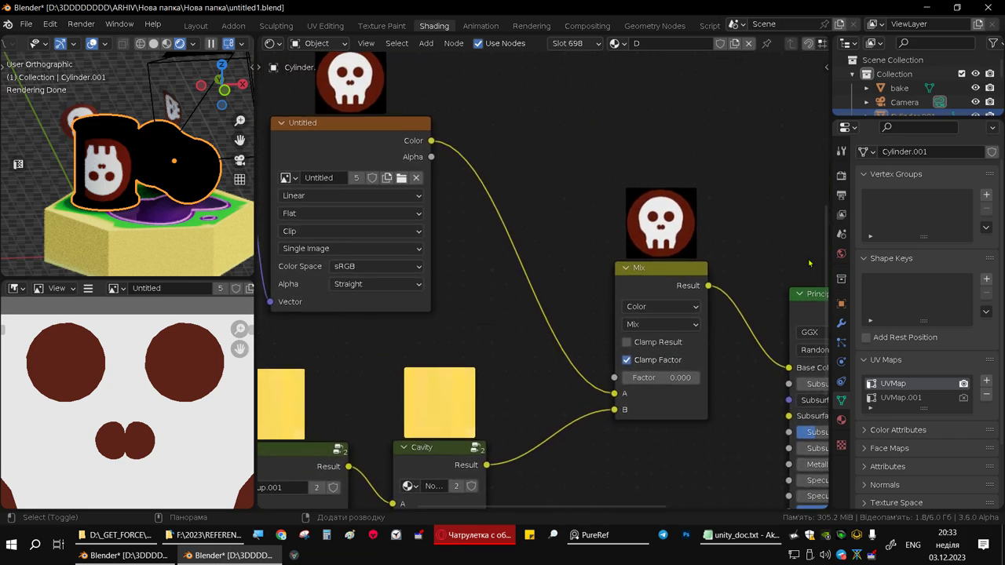
pyautogui.moveTo(648, 377)
pyautogui.mouseDown()
pyautogui.moveTo(698, 378)
pyautogui.moveTo(621, 378)
pyautogui.mouseUp()
pyautogui.moveTo(646, 378); pyautogui.dragTo(667, 377)
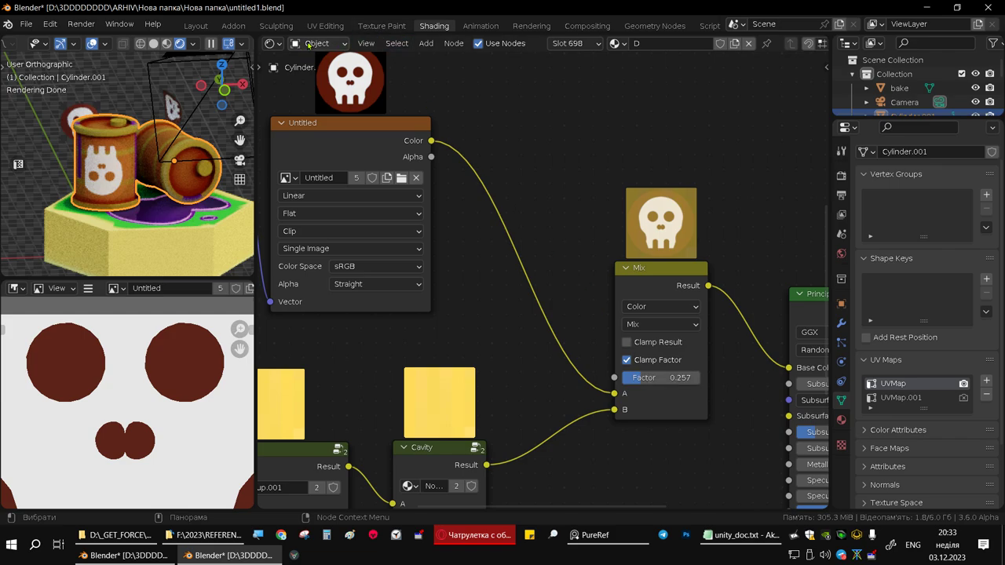
pyautogui.click(325, 26)
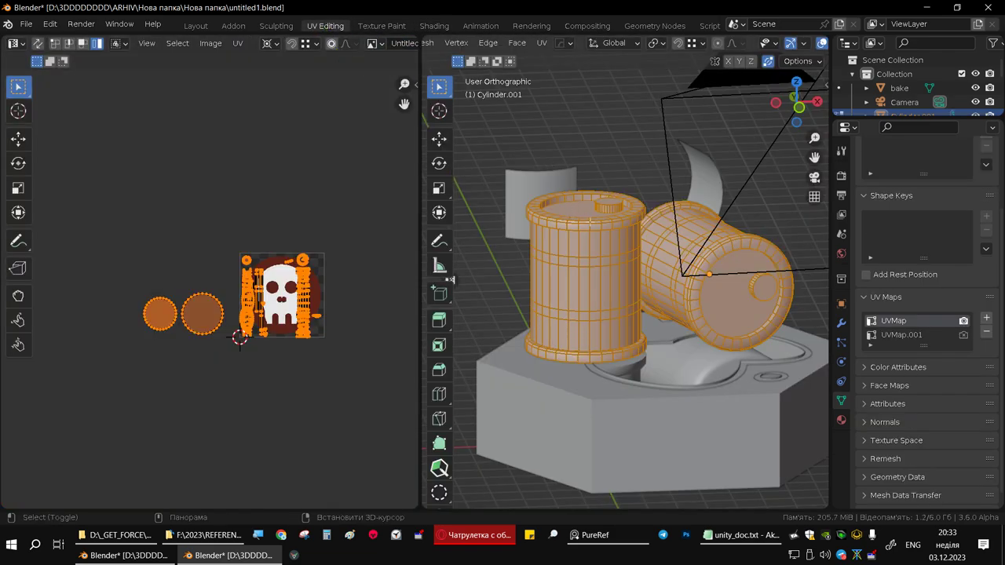
# Turn on Rendered shading, reselect the whole mesh and make UVMap.001 the active UV map.
pyautogui.scroll(-3, 766, 47)
pyautogui.scroll(-2, 766, 49)
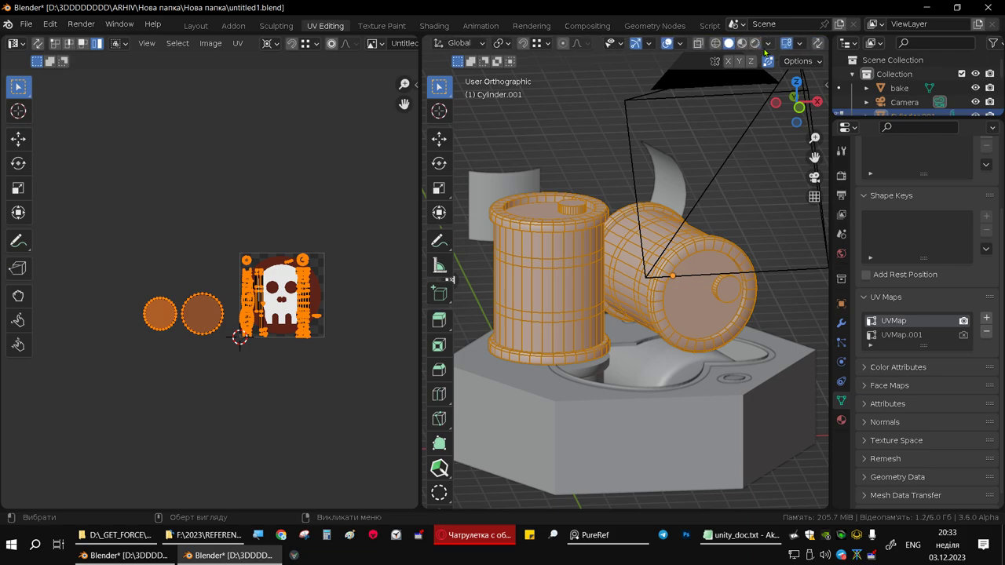
pyautogui.click(753, 44)
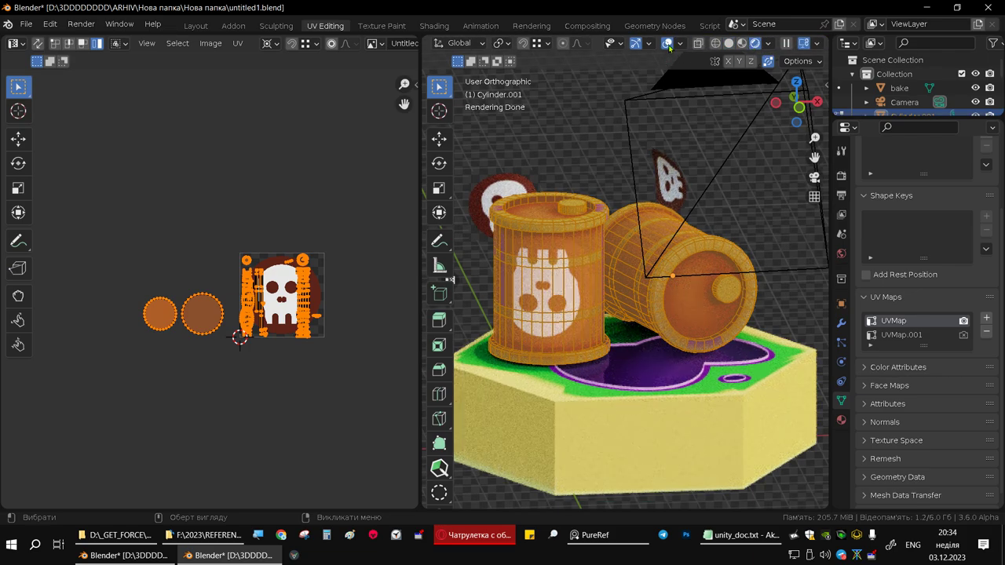
pyautogui.hotkey('alt', 'a')
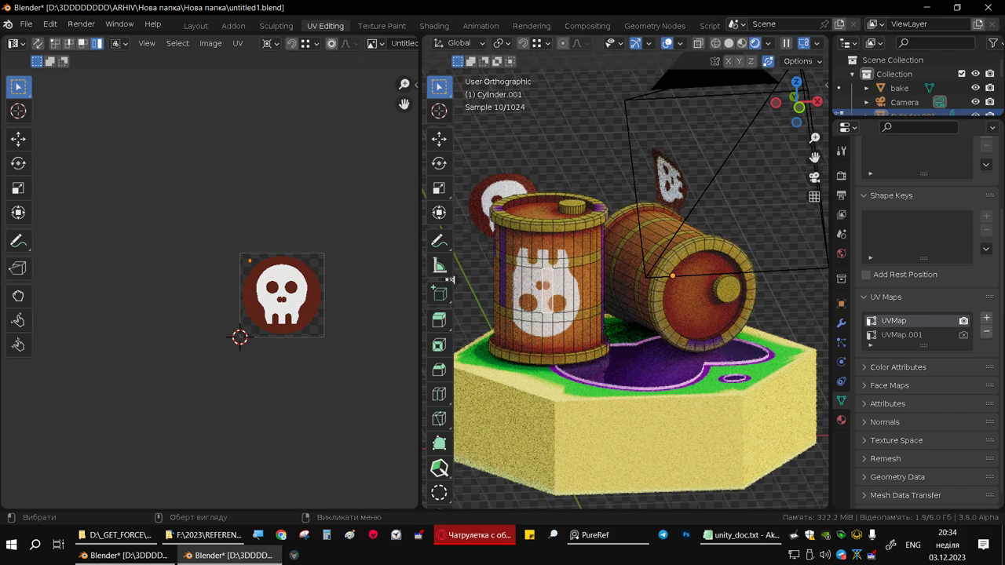
pyautogui.press('a')
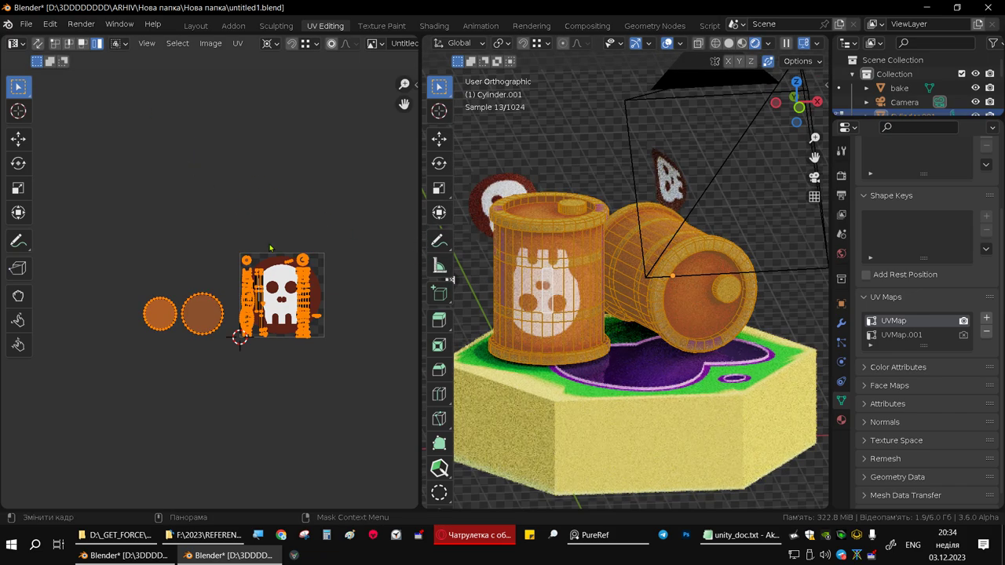
pyautogui.scroll(4, 294, 269)
pyautogui.moveTo(315, 297); pyautogui.dragTo(295, 266, button='middle')
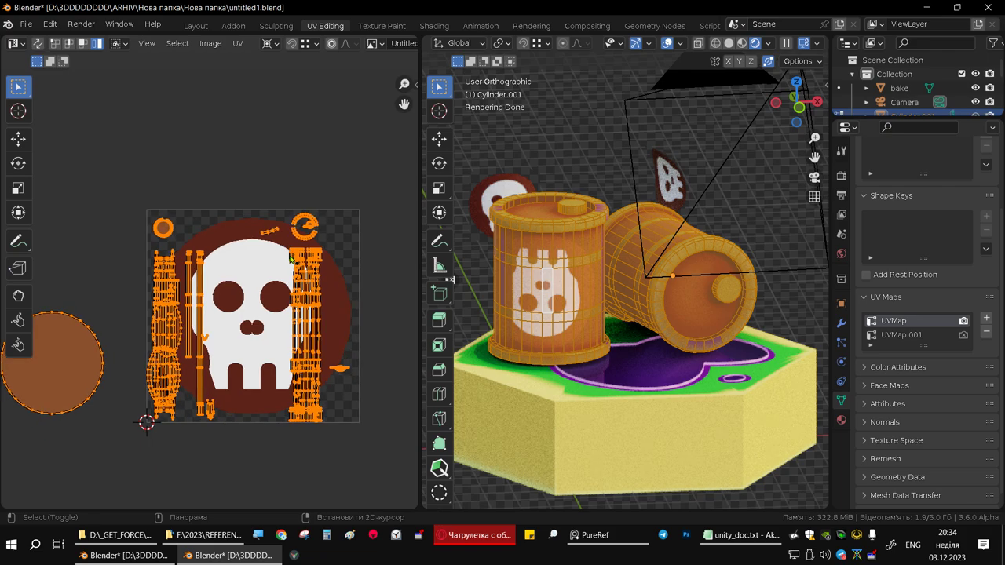
pyautogui.click(911, 335)
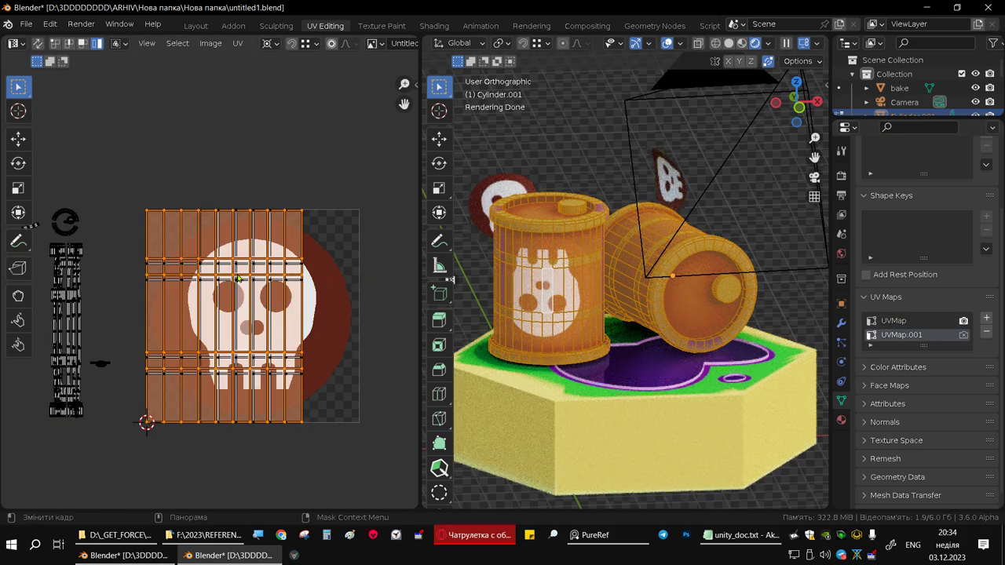
# Set the pivot to Median Point, box-select the barrel UV island and rotate it 180°.
pyautogui.moveTo(617, 293); pyautogui.dragTo(549, 259, button='middle')
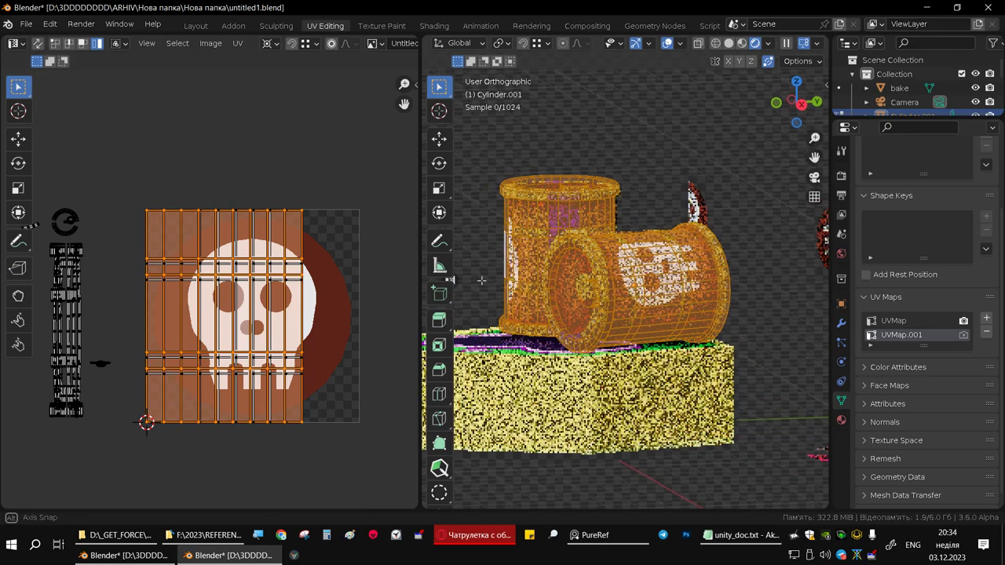
pyautogui.click(239, 44)
pyautogui.click(269, 45)
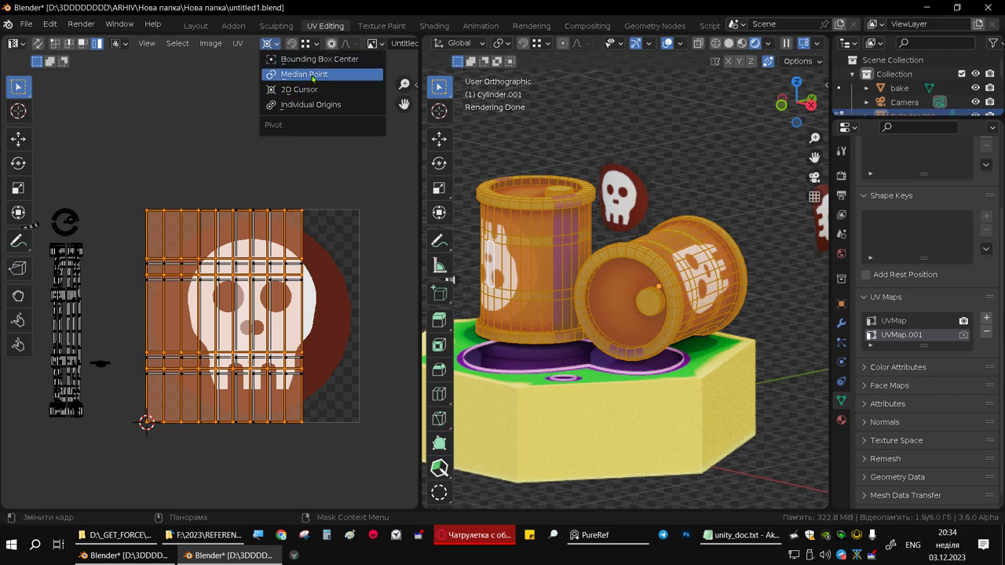
pyautogui.click(324, 81)
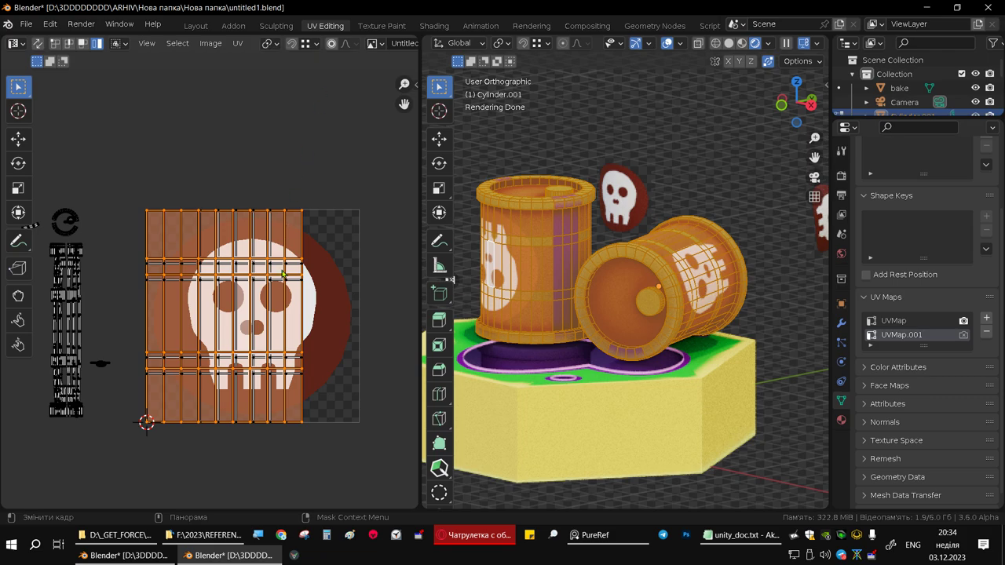
pyautogui.moveTo(219, 179); pyautogui.dragTo(358, 425)
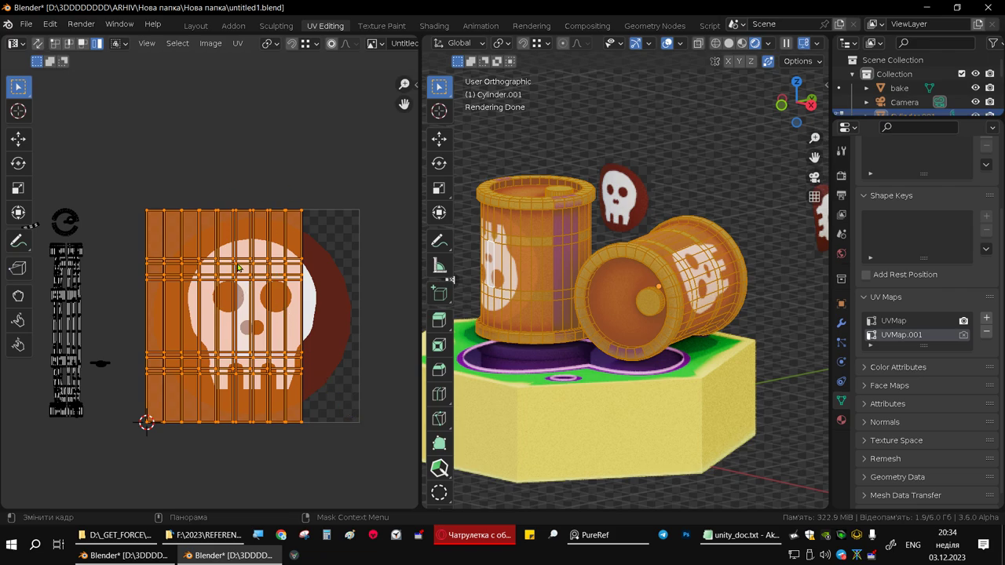
pyautogui.write('r')
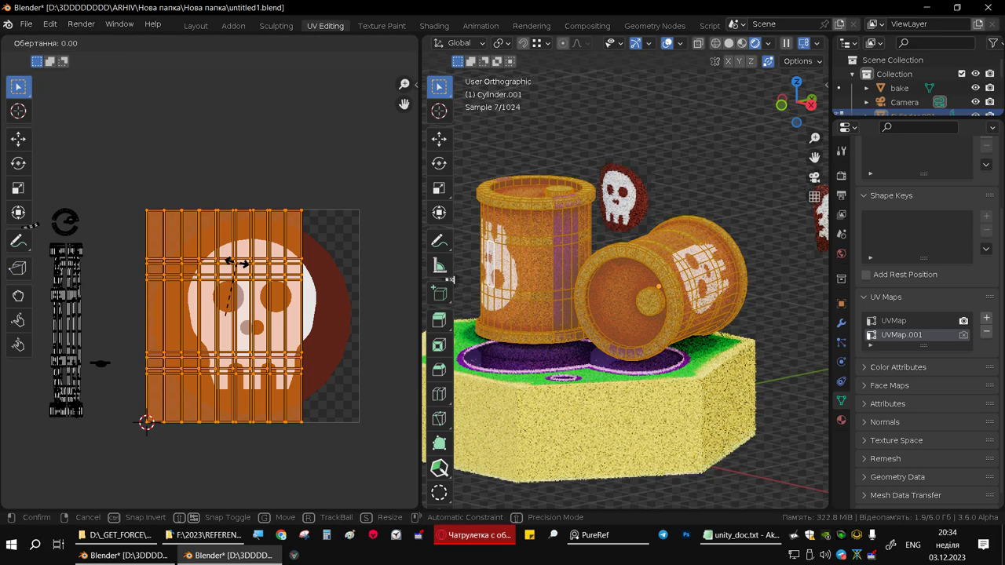
pyautogui.write('11800')
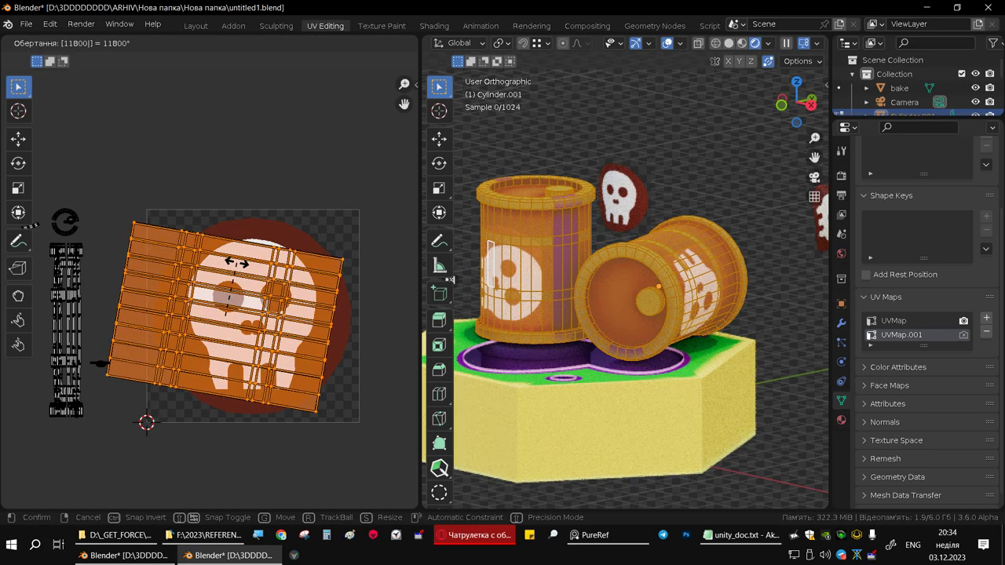
pyautogui.press('Escape')
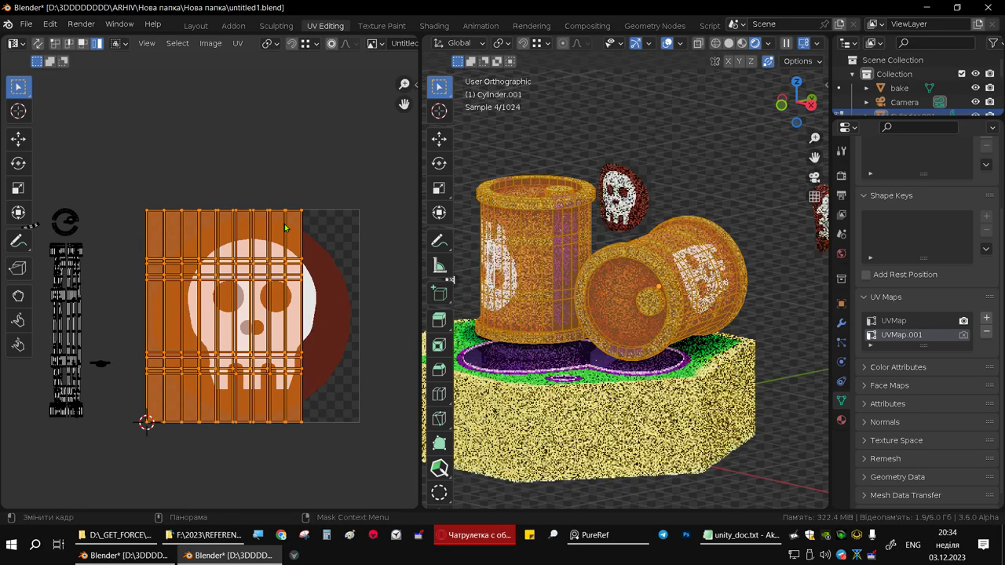
pyautogui.write('r')
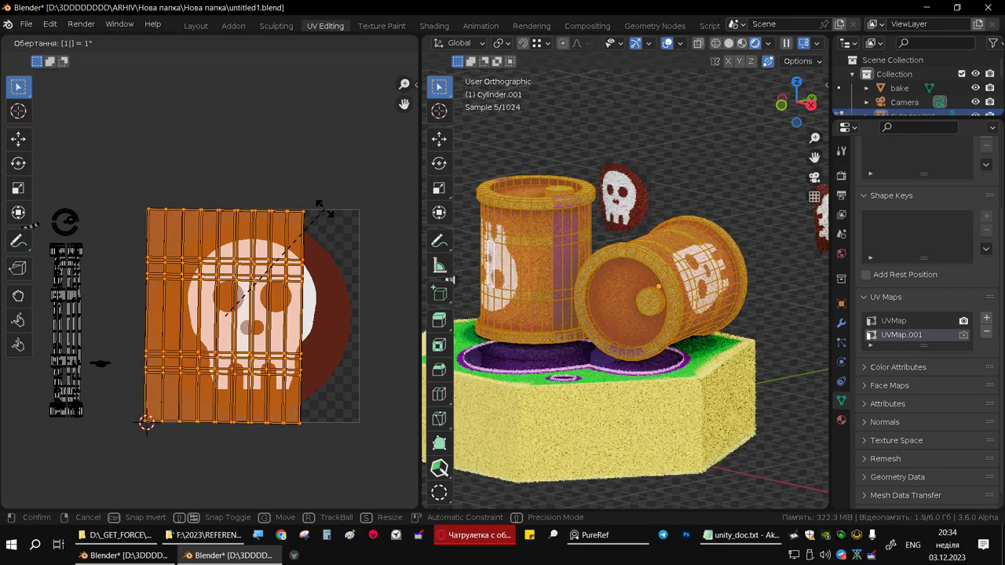
pyautogui.write('180')
pyautogui.press('Return')
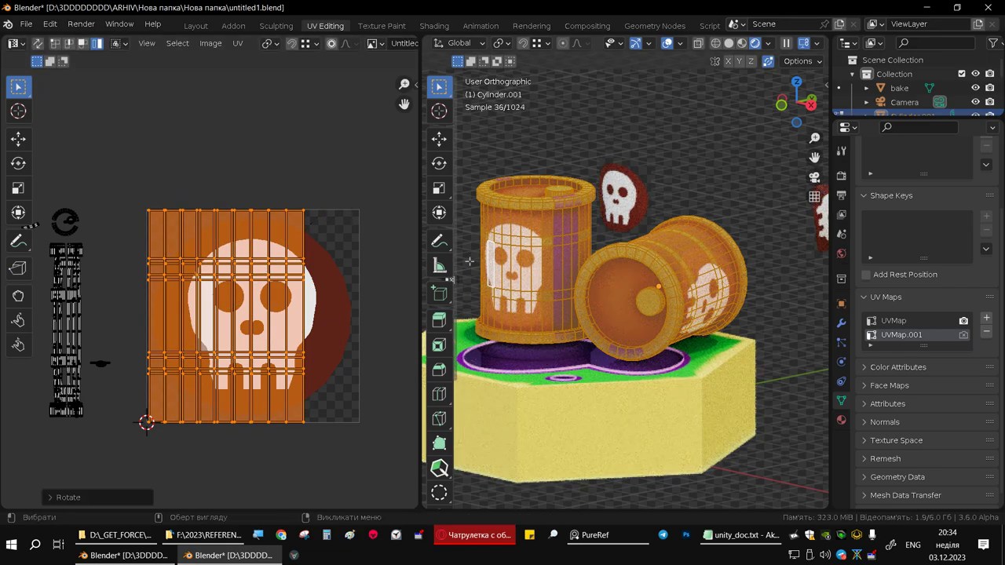
# Shift the UV island to the right and scale it up, then orbit to check the barrels.
pyautogui.moveTo(564, 239); pyautogui.dragTo(600, 245, button='middle')
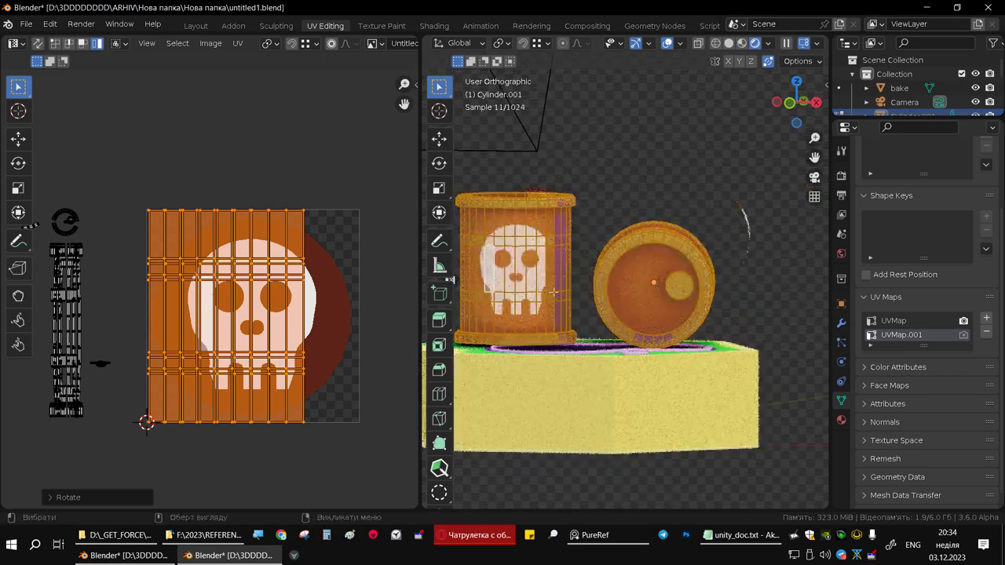
pyautogui.press('KP_Decimal')
pyautogui.scroll(-2, 742, 351)
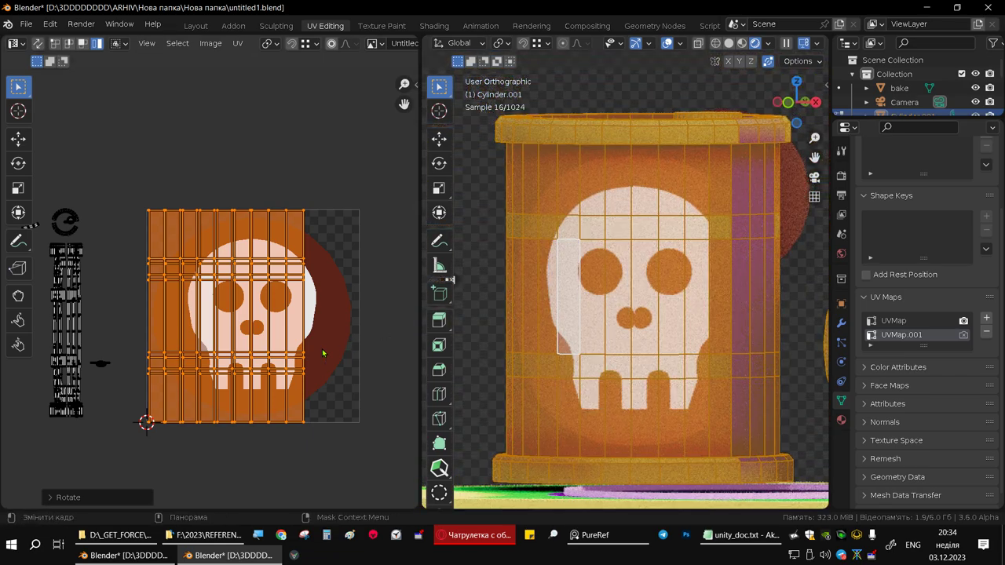
pyautogui.press('g')
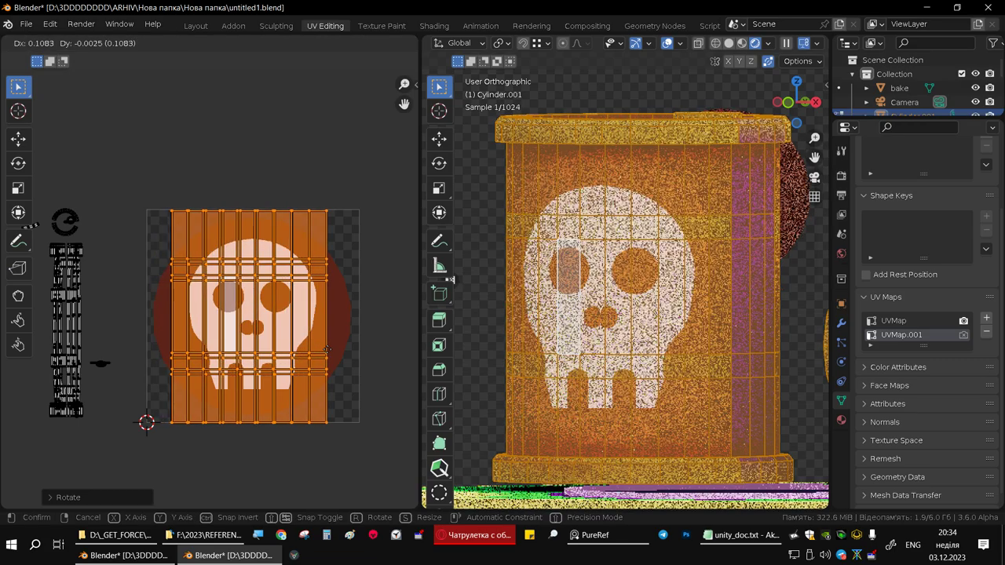
pyautogui.click(327, 349)
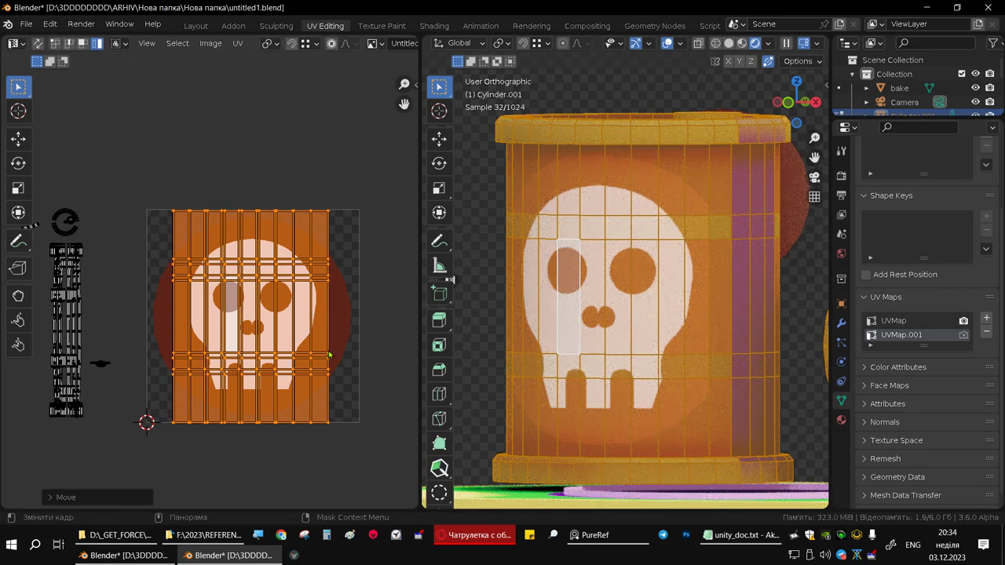
pyautogui.press('s')
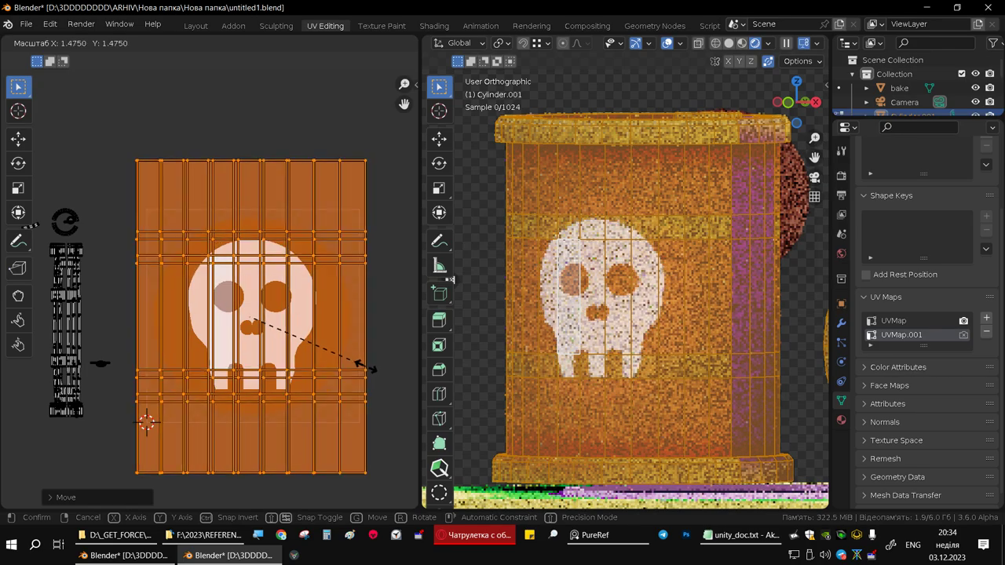
pyautogui.click(369, 374)
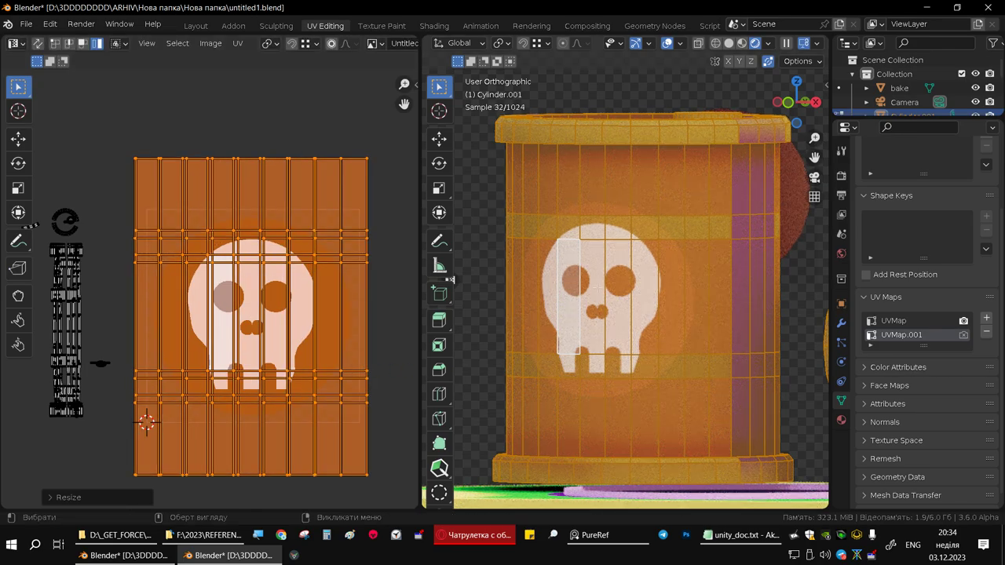
pyautogui.scroll(-2, 658, 296)
pyautogui.scroll(-2, 659, 296)
pyautogui.scroll(-1, 658, 296)
pyautogui.moveTo(658, 296); pyautogui.dragTo(608, 311, button='middle')
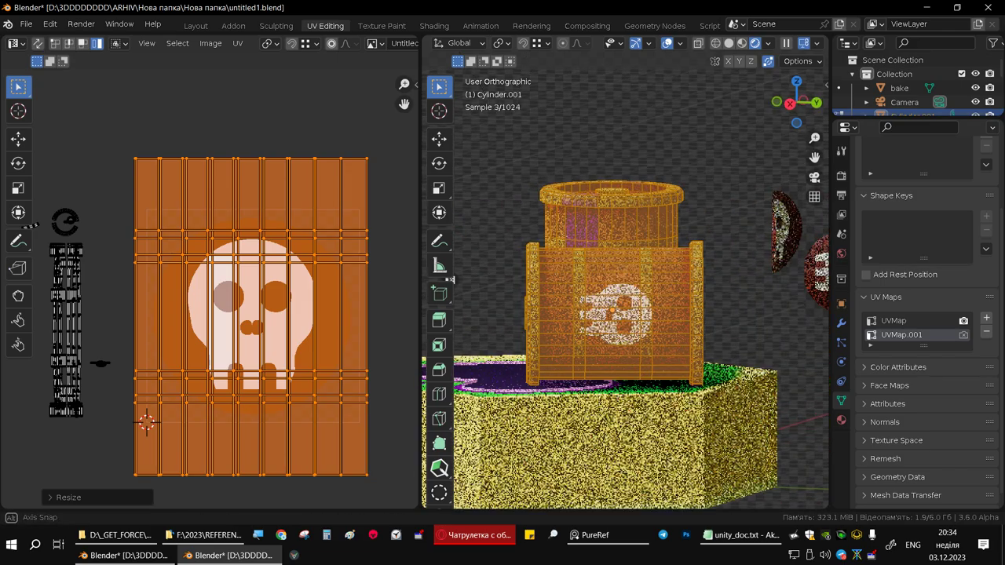
pyautogui.moveTo(609, 311); pyautogui.dragTo(597, 345, button='middle')
pyautogui.click(196, 26)
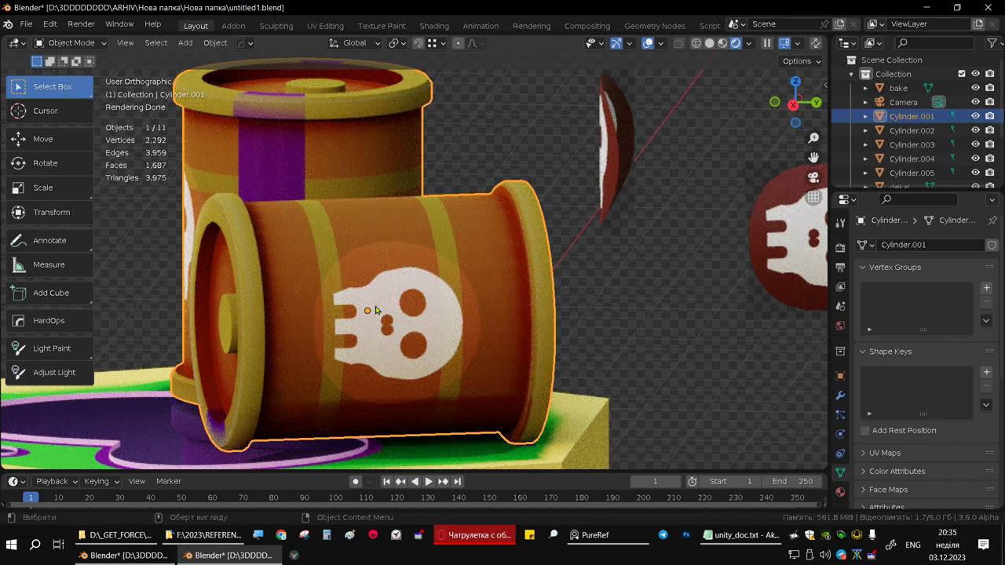
pyautogui.moveTo(414, 286); pyautogui.dragTo(351, 317, button='middle')
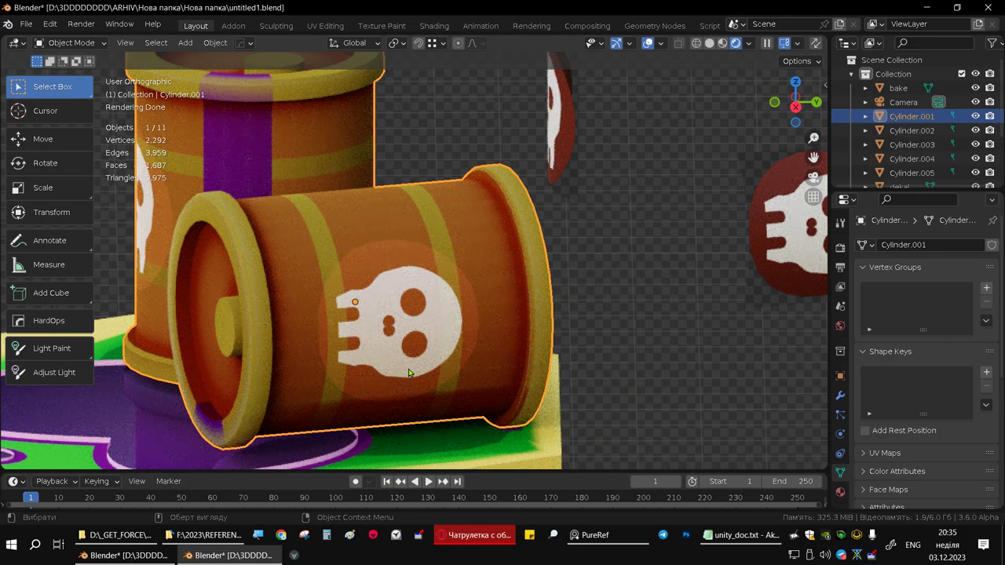
pyautogui.moveTo(336, 246); pyautogui.dragTo(366, 304, button='middle')
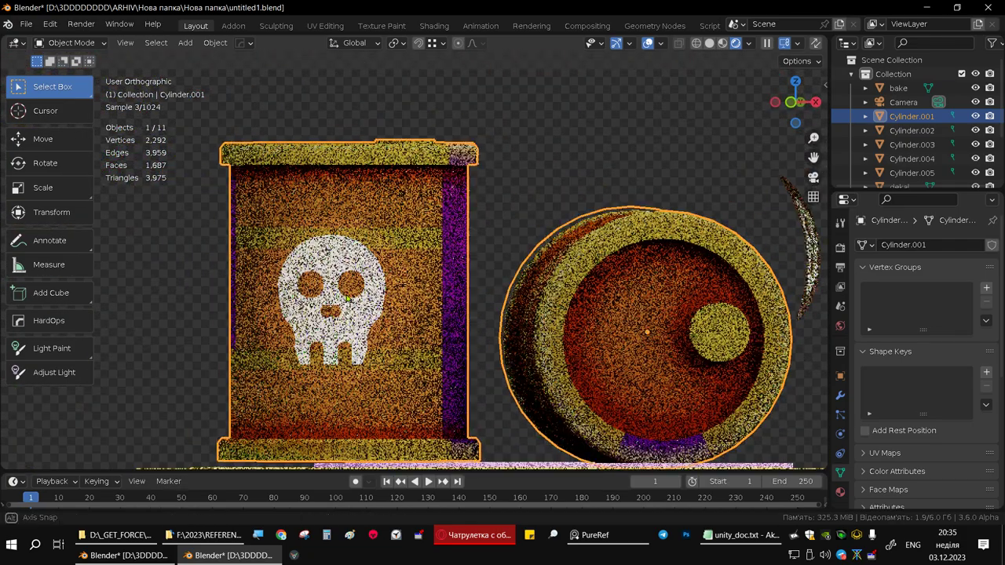
# Open the Shading workspace and pan to the skull image texture, Mix and Principled BSDF nodes.
pyautogui.click(434, 26)
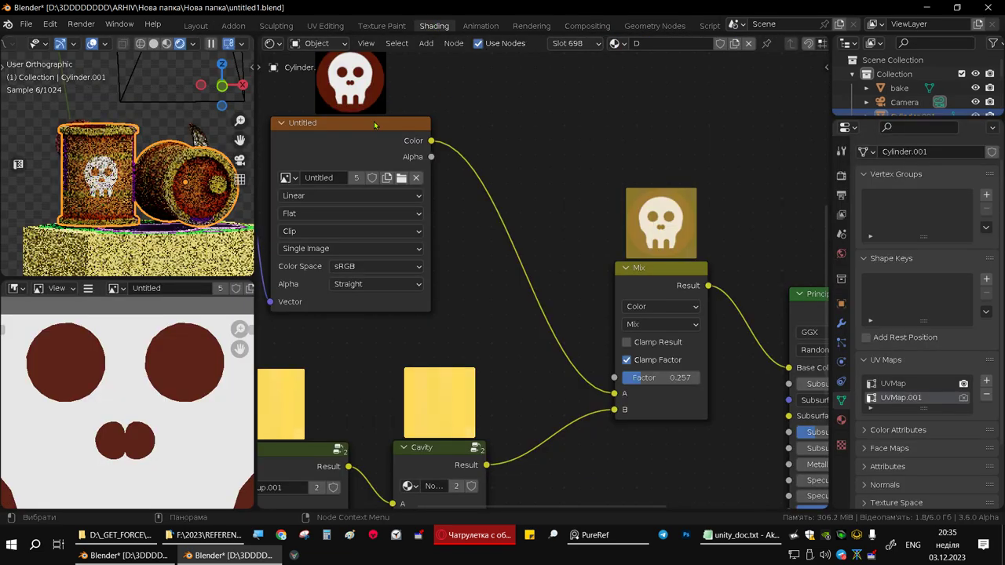
pyautogui.moveTo(480, 233); pyautogui.dragTo(632, 288, button='middle')
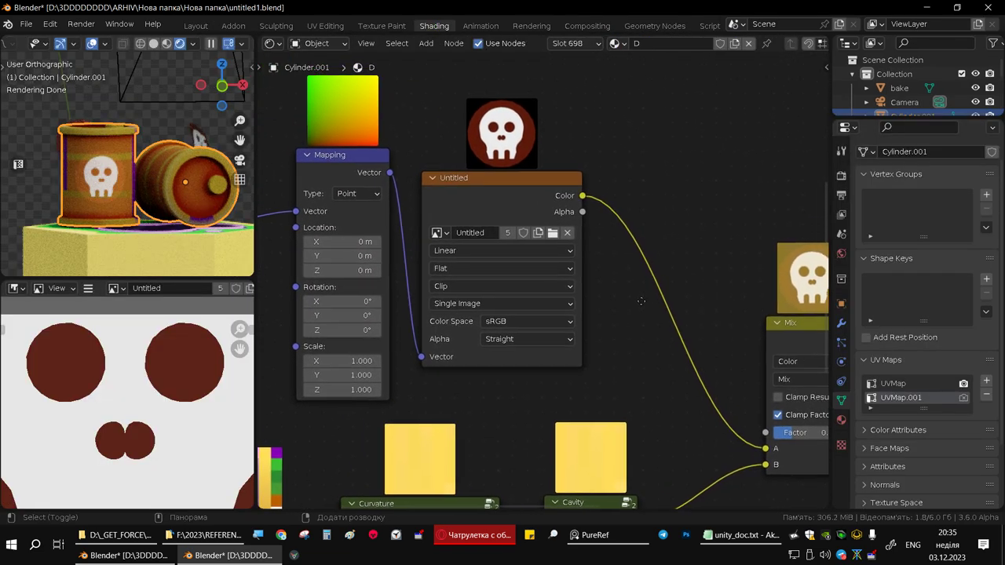
pyautogui.moveTo(706, 361); pyautogui.dragTo(533, 268, button='middle')
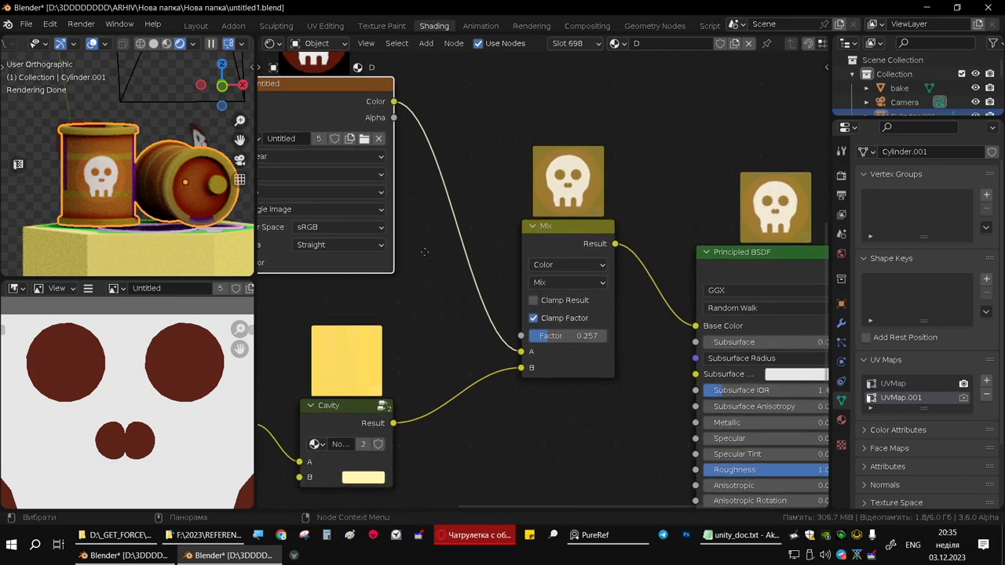
# Orbit and zoom the small viewport so the skull barrel faces front.
pyautogui.moveTo(157, 188); pyautogui.dragTo(116, 195, button='middle')
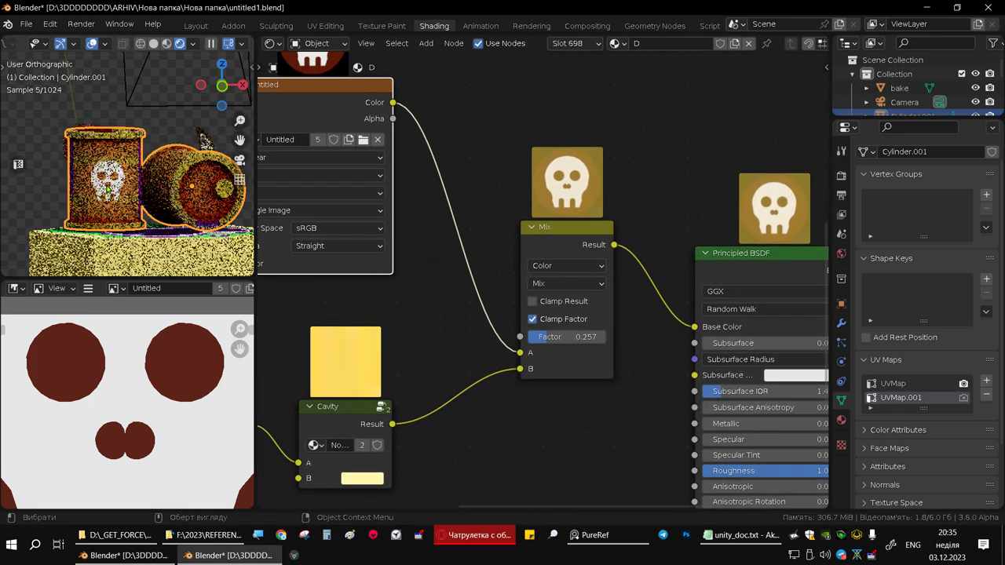
pyautogui.scroll(2, 125, 173)
pyautogui.scroll(3, 134, 149)
pyautogui.scroll(2, 136, 133)
pyautogui.moveTo(135, 134); pyautogui.dragTo(149, 167, button='middle')
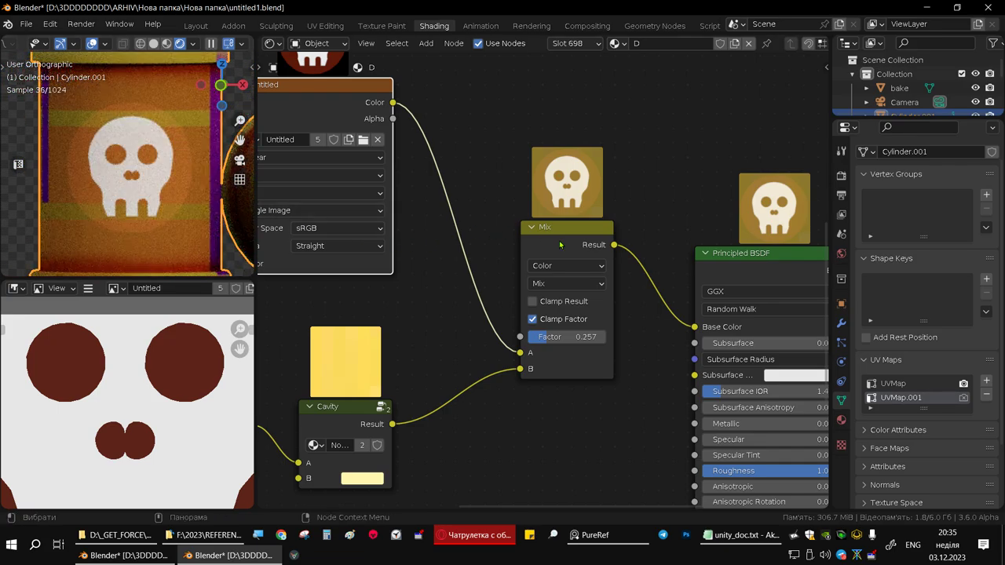
pyautogui.scroll(-3, 560, 245)
pyautogui.scroll(3, 597, 299)
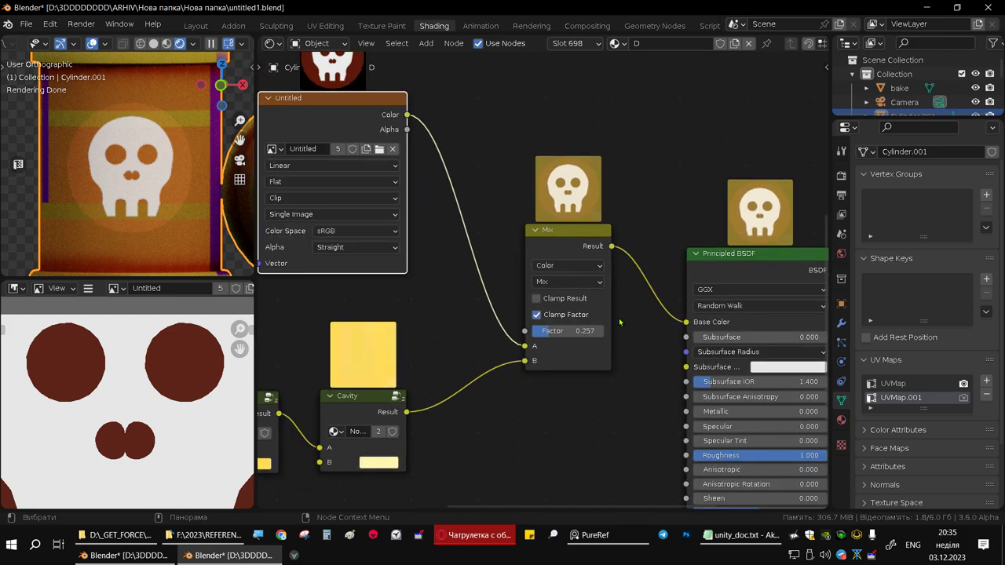
pyautogui.scroll(1, 620, 322)
pyautogui.scroll(1, 622, 329)
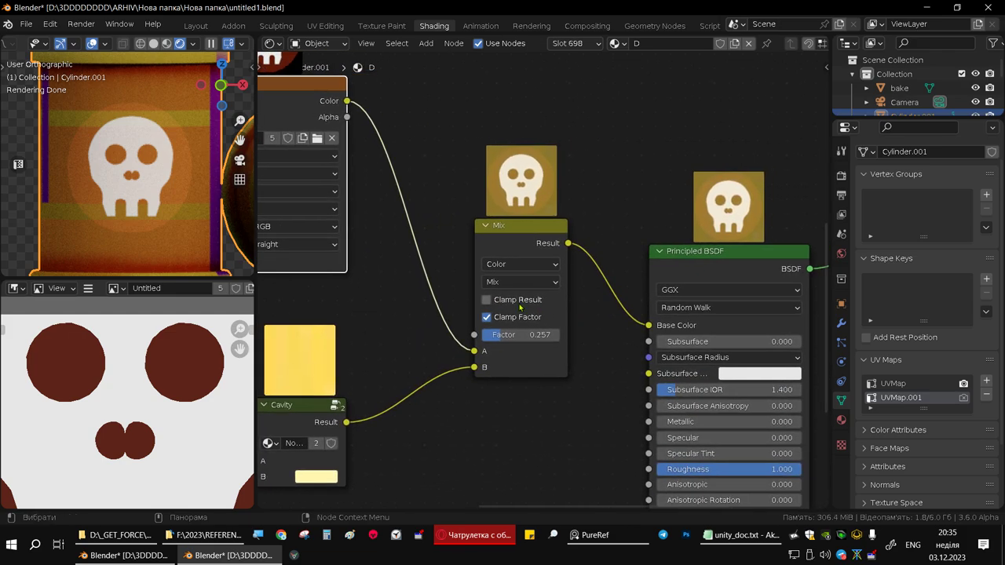
pyautogui.scroll(1, 597, 322)
pyautogui.scroll(1, 566, 314)
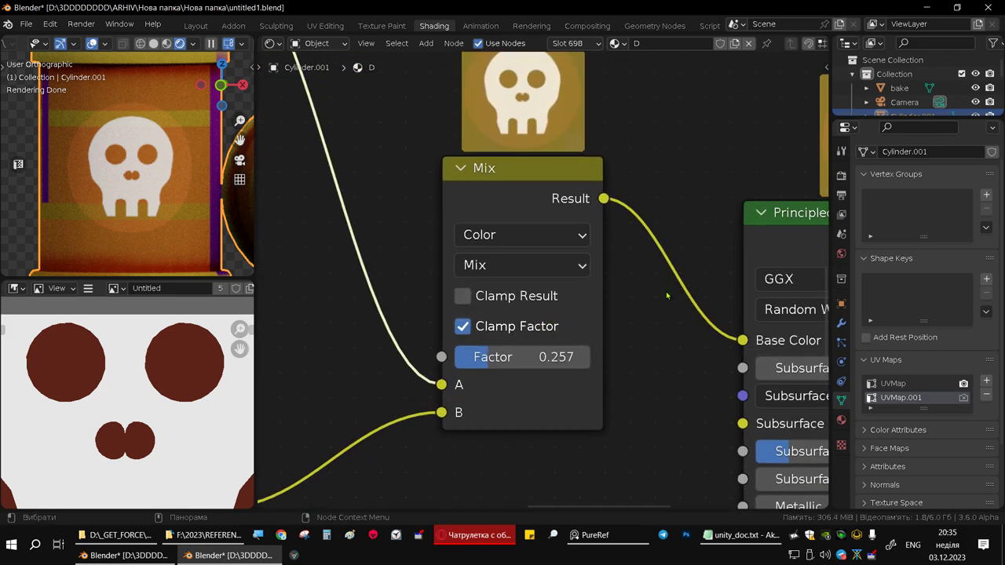
pyautogui.scroll(-1, 615, 309)
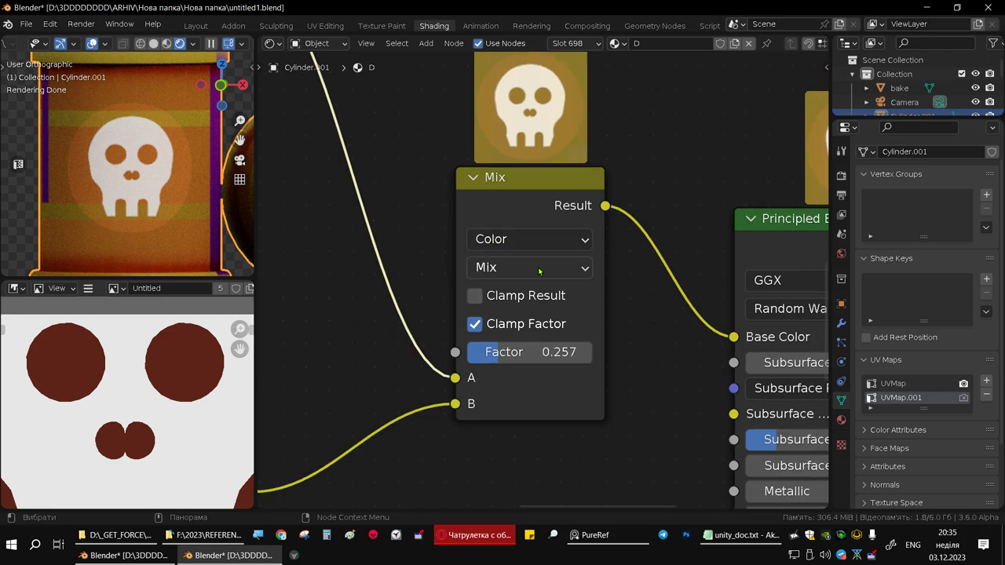
pyautogui.scroll(-2, 473, 260)
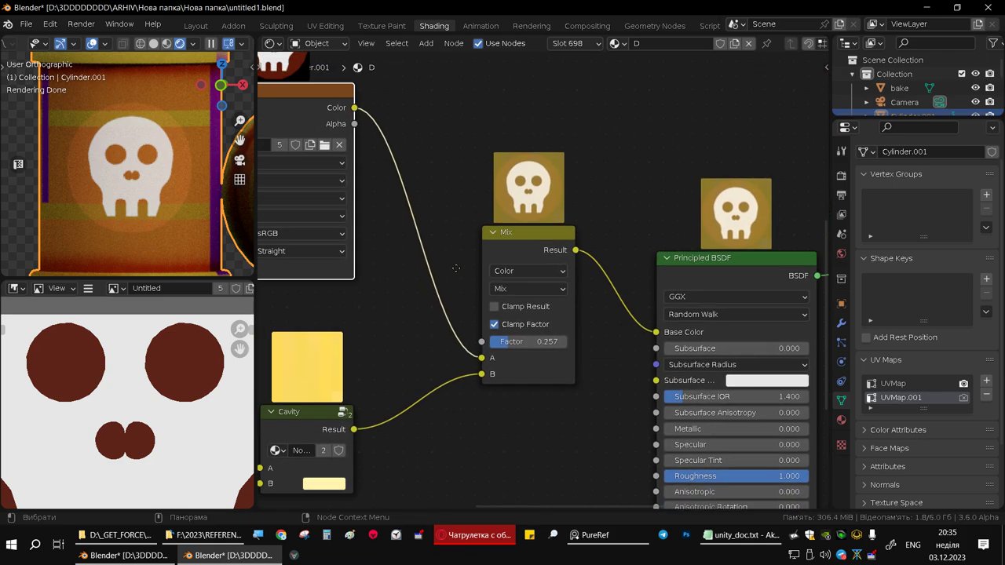
# Pan the node graph to the image texture and Cavity nodes and start a link from the image's Alpha.
pyautogui.moveTo(400, 218); pyautogui.dragTo(492, 286, button='middle')
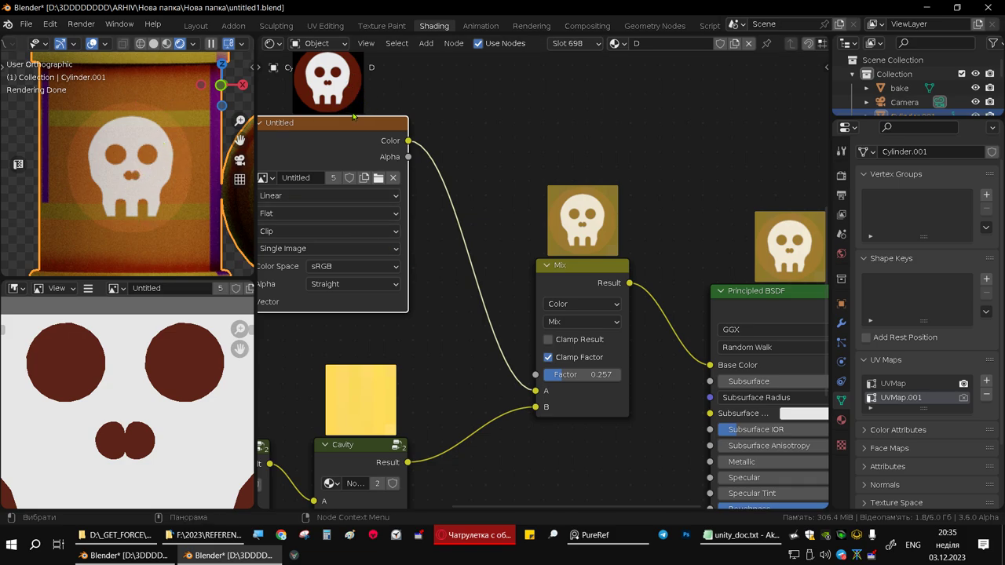
pyautogui.scroll(-4, 163, 396)
pyautogui.scroll(-3, 166, 395)
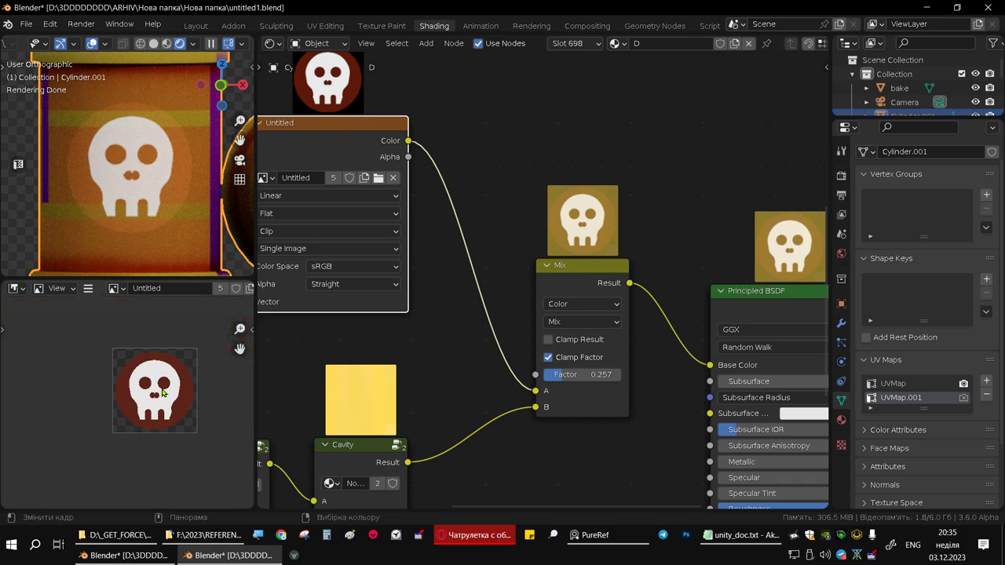
pyautogui.scroll(3, 169, 390)
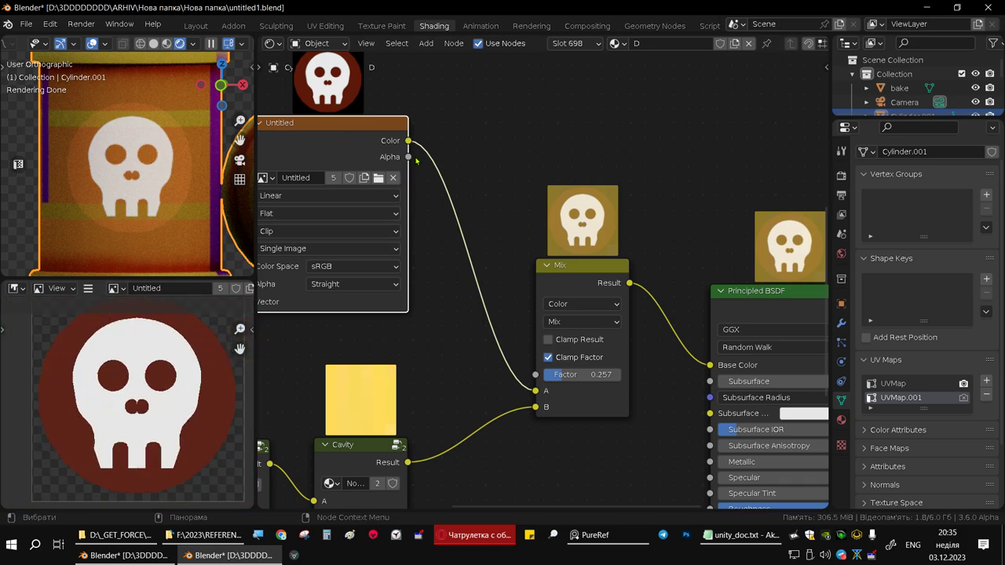
pyautogui.moveTo(409, 157); pyautogui.dragTo(419, 158)
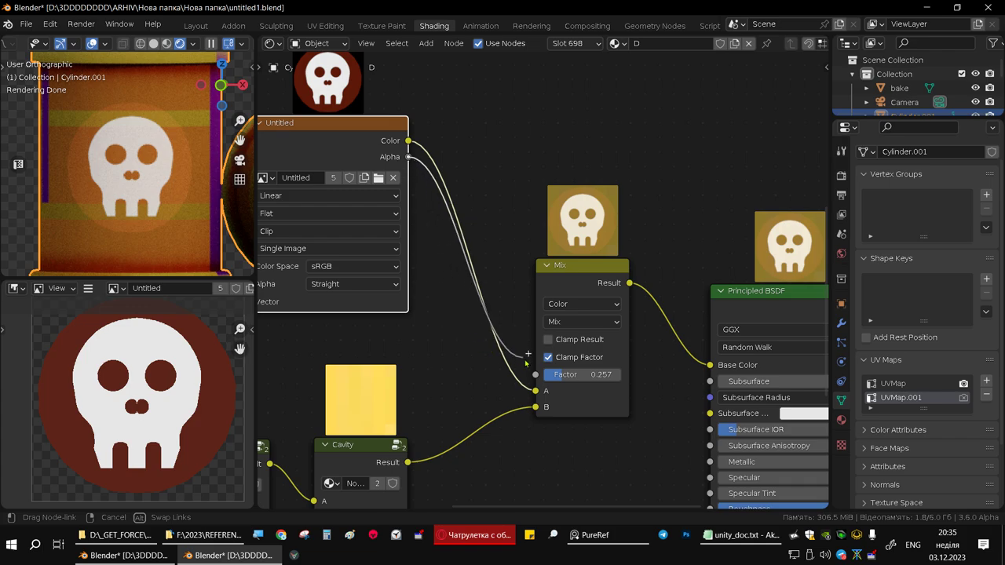
# Feed the skull image Alpha into the Mix Factor, with image Color in B and Cavity in A.
pyautogui.moveTo(432, 262); pyautogui.dragTo(539, 380)
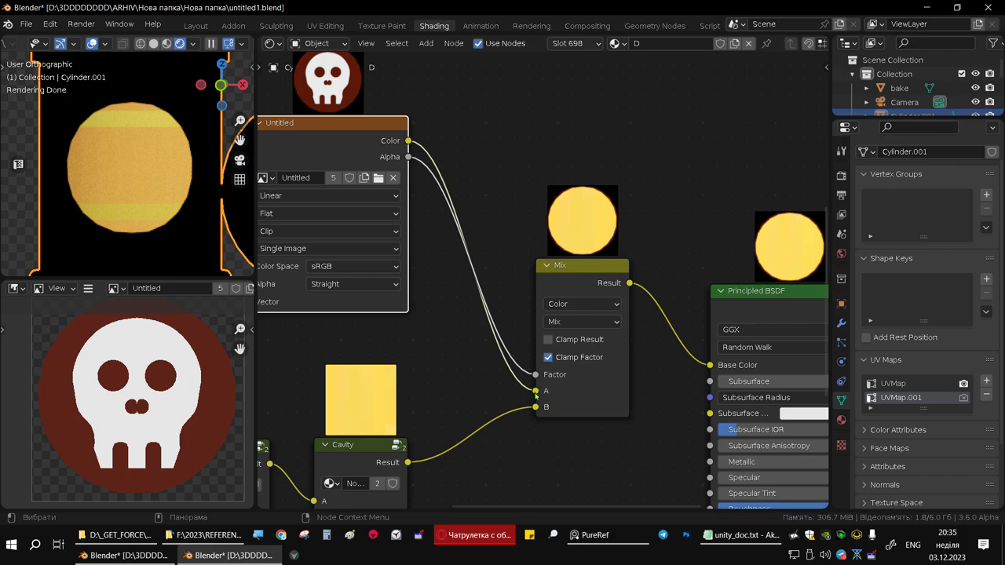
pyautogui.moveTo(536, 393); pyautogui.dragTo(536, 406)
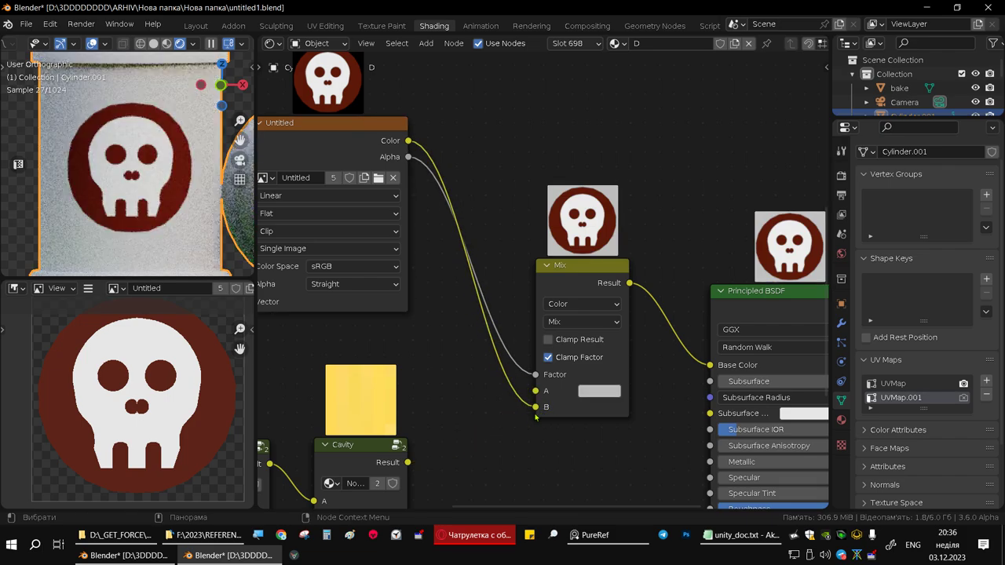
pyautogui.moveTo(408, 462); pyautogui.dragTo(536, 393)
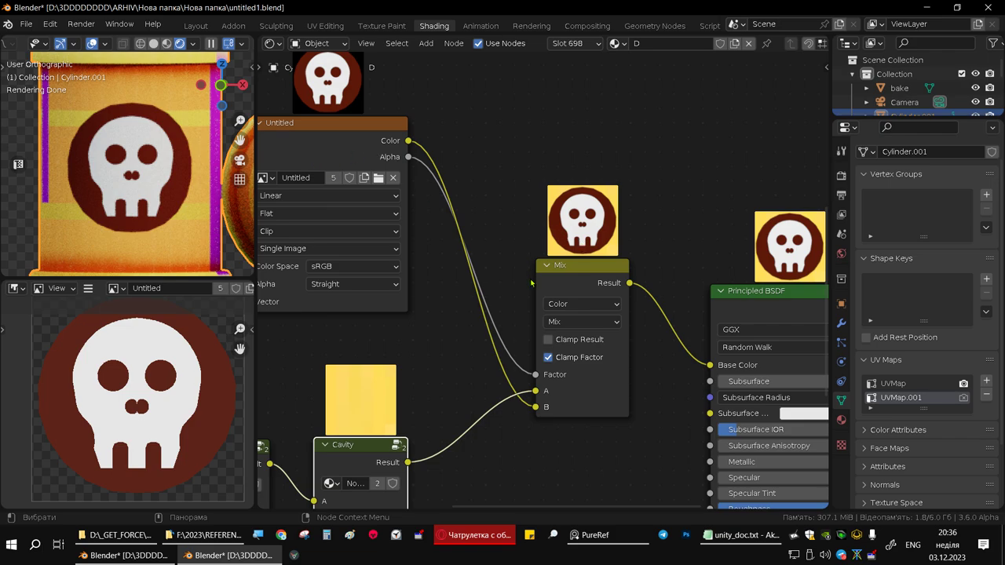
# Re-centre the graph on the Mix node and cut the Alpha link from its Factor.
pyautogui.moveTo(546, 407)
pyautogui.mouseDown(button='middle')
pyautogui.moveTo(554, 238)
pyautogui.moveTo(570, 260)
pyautogui.mouseUp(button='middle')
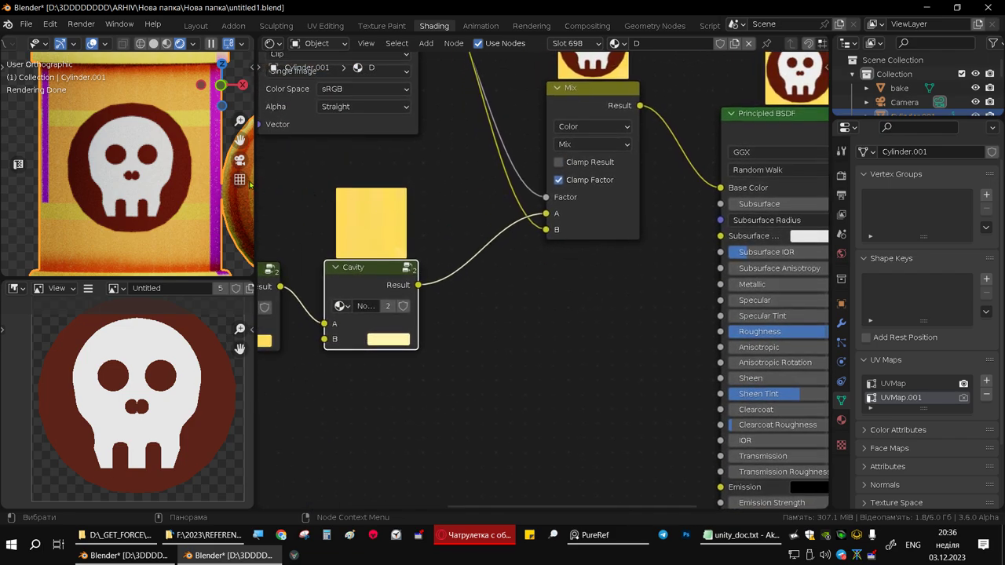
pyautogui.moveTo(118, 181); pyautogui.dragTo(132, 168, button='middle')
pyautogui.moveTo(540, 328); pyautogui.dragTo(504, 479, button='middle')
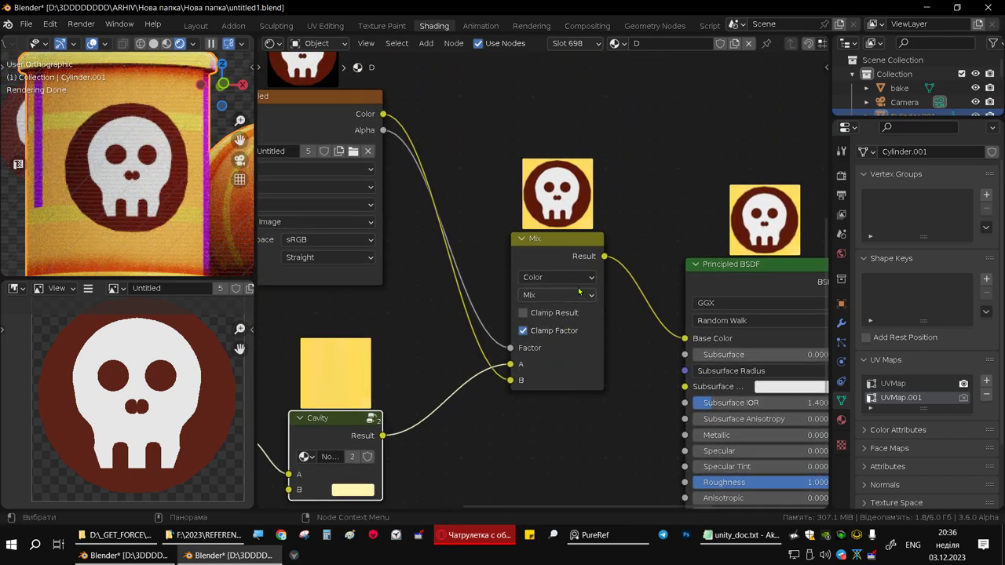
pyautogui.moveTo(513, 349); pyautogui.dragTo(487, 314)
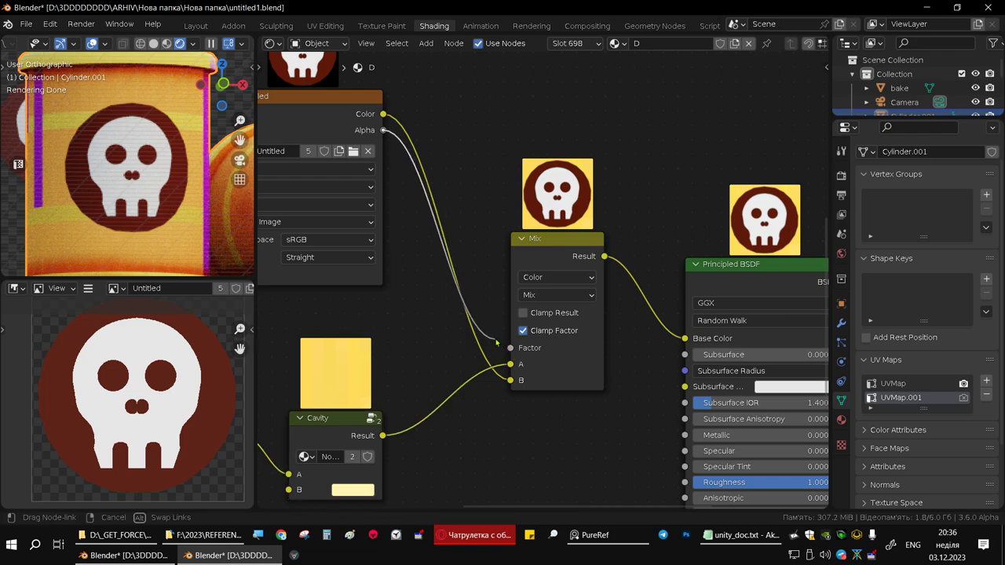
pyautogui.click(557, 278)
# Switch the Mix node's blend mode to Multiply and reconnect Cavity to input B.
pyautogui.click(556, 278)
pyautogui.click(557, 296)
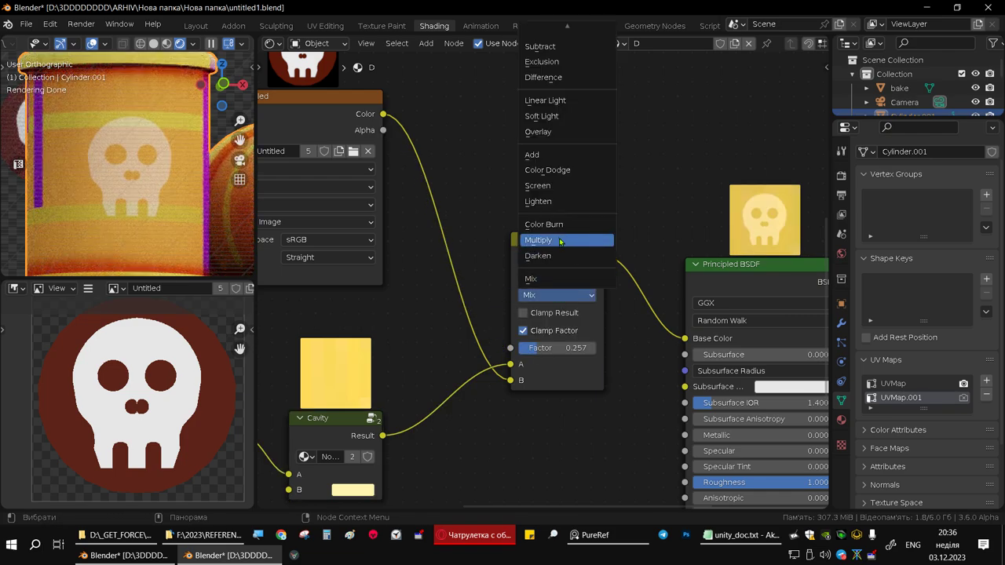
pyautogui.click(562, 242)
pyautogui.moveTo(511, 380); pyautogui.dragTo(511, 382)
pyautogui.moveTo(377, 436); pyautogui.dragTo(515, 383)
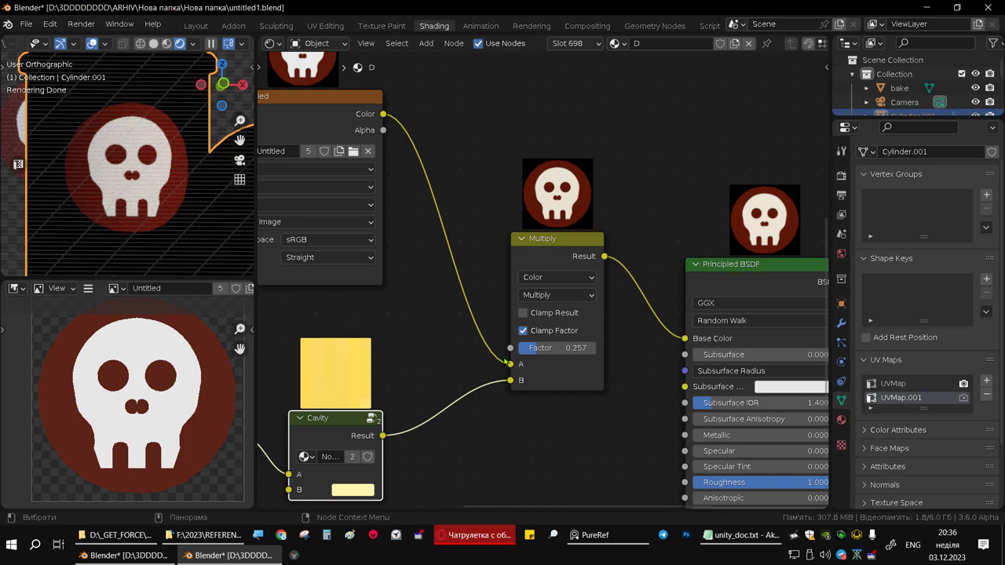
# Raise the Multiply Factor to 1.000, with the skull image in B and Cavity in A.
pyautogui.moveTo(554, 348); pyautogui.dragTo(596, 348)
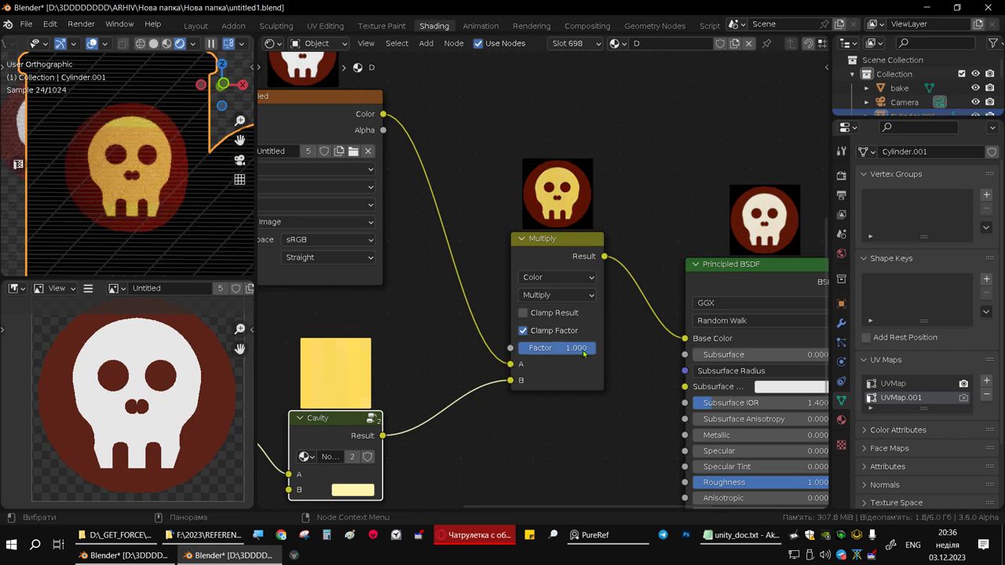
pyautogui.moveTo(511, 365); pyautogui.dragTo(511, 381)
pyautogui.moveTo(385, 437); pyautogui.dragTo(510, 364)
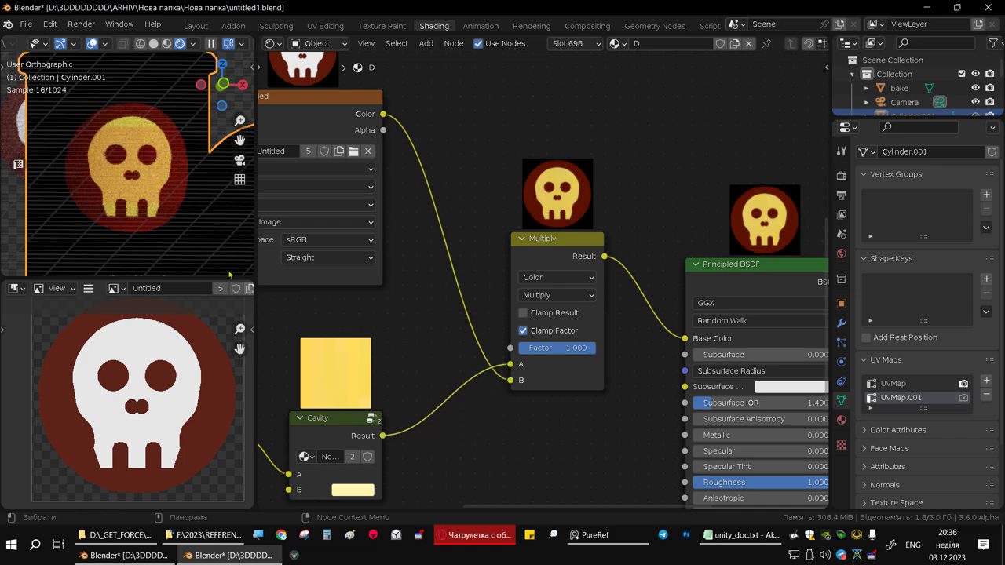
pyautogui.scroll(-2, 196, 204)
pyautogui.scroll(-2, 180, 173)
pyautogui.scroll(-2, 167, 146)
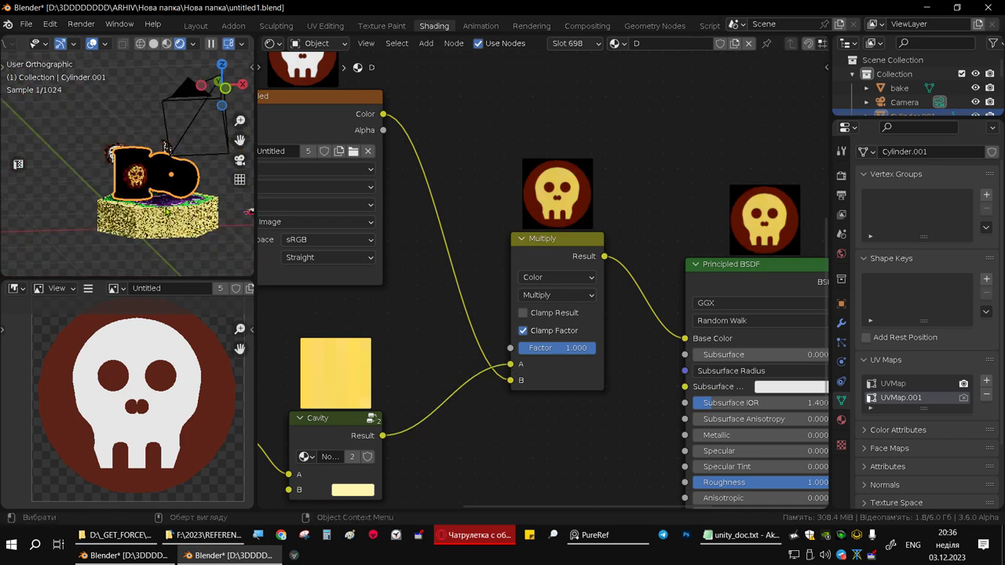
pyautogui.scroll(-1, 531, 362)
pyautogui.scroll(-1, 531, 363)
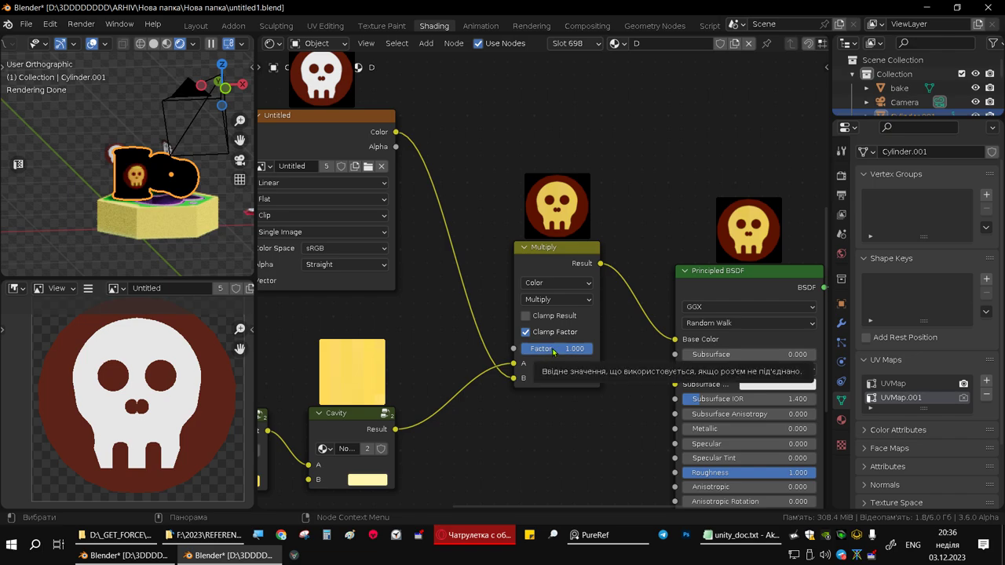
# Lower the Multiply Factor to 0.169 and detach the skull image from input A.
pyautogui.moveTo(564, 352)
pyautogui.mouseDown()
pyautogui.moveTo(504, 352)
pyautogui.moveTo(561, 348)
pyautogui.mouseUp()
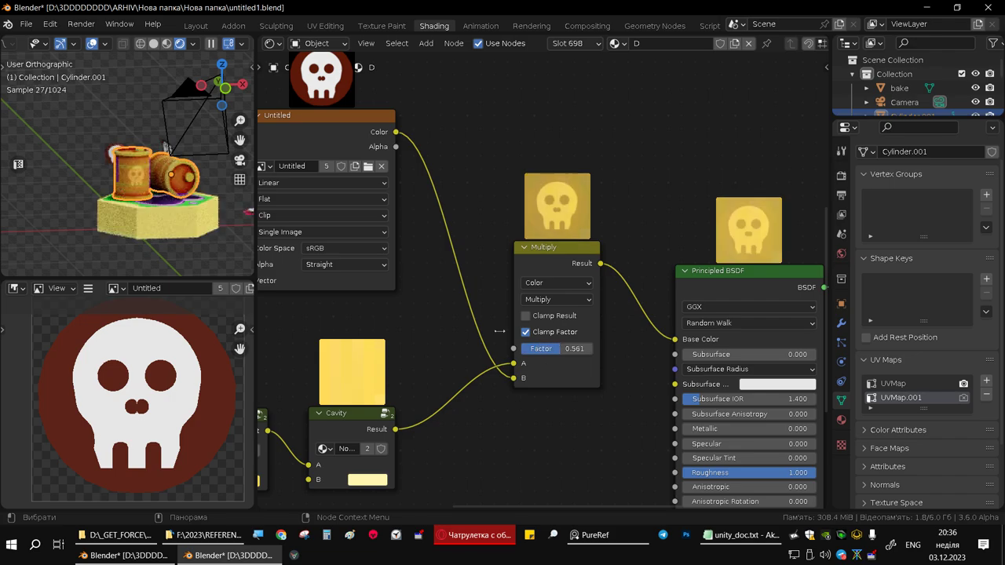
pyautogui.scroll(2, 195, 147)
pyautogui.scroll(2, 169, 192)
pyautogui.scroll(2, 169, 191)
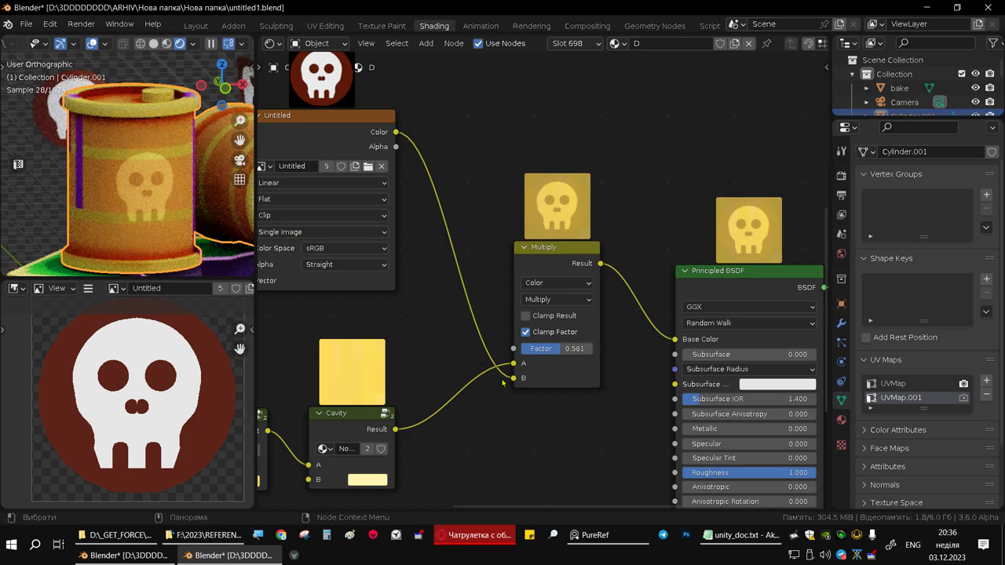
pyautogui.moveTo(514, 365)
pyautogui.mouseDown()
pyautogui.moveTo(403, 150)
pyautogui.moveTo(514, 364)
pyautogui.mouseUp()
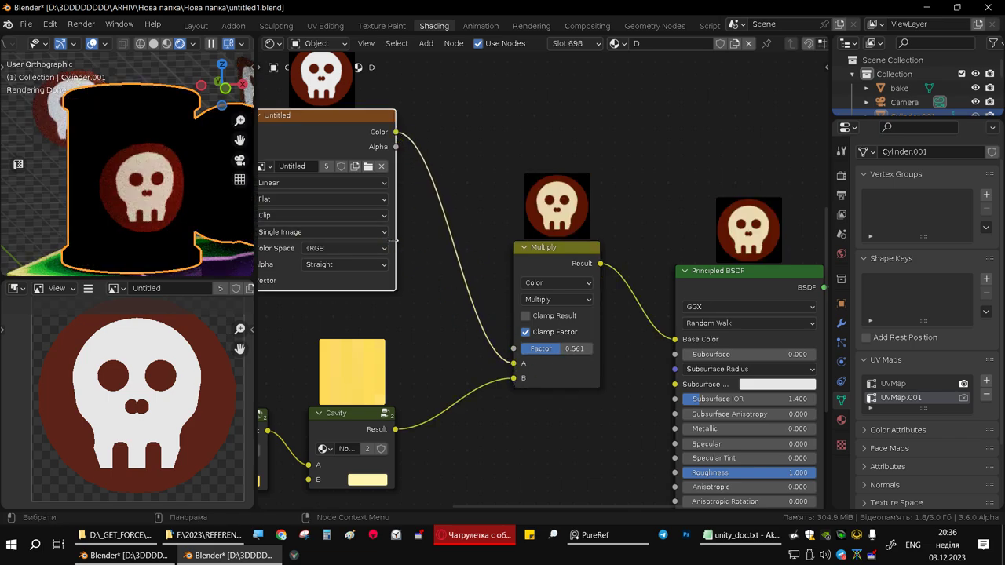
# Switch the blend mode to Screen, raise the Factor to 1.000 and move the Cavity link to A.
pyautogui.click(581, 299)
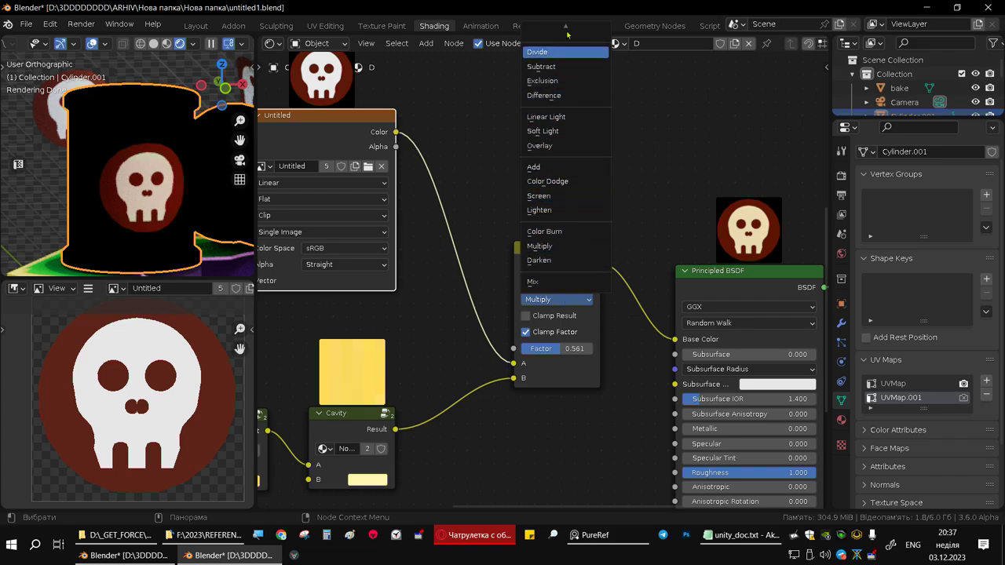
pyautogui.moveTo(564, 32)
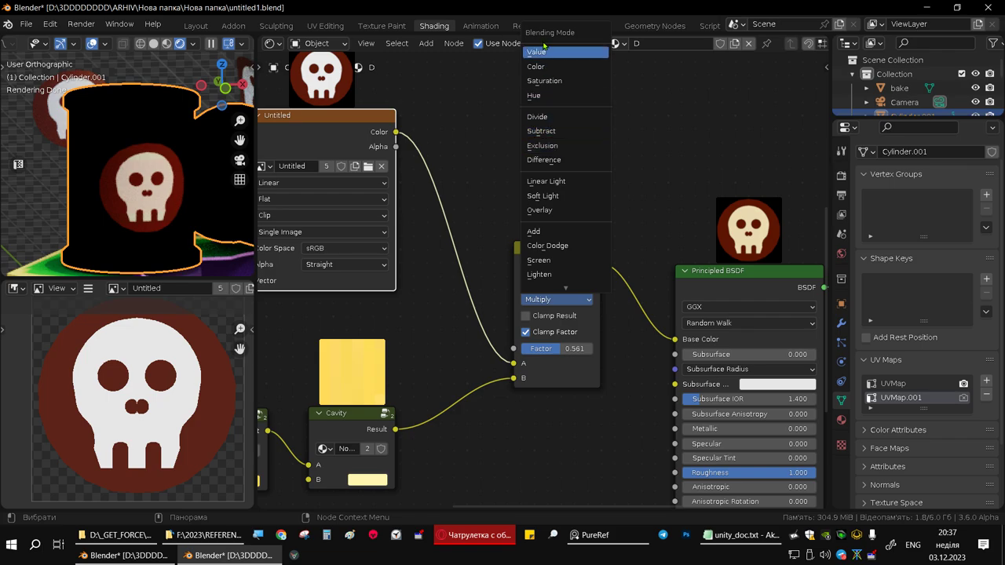
pyautogui.scroll(-1, 559, 249)
pyautogui.click(554, 247)
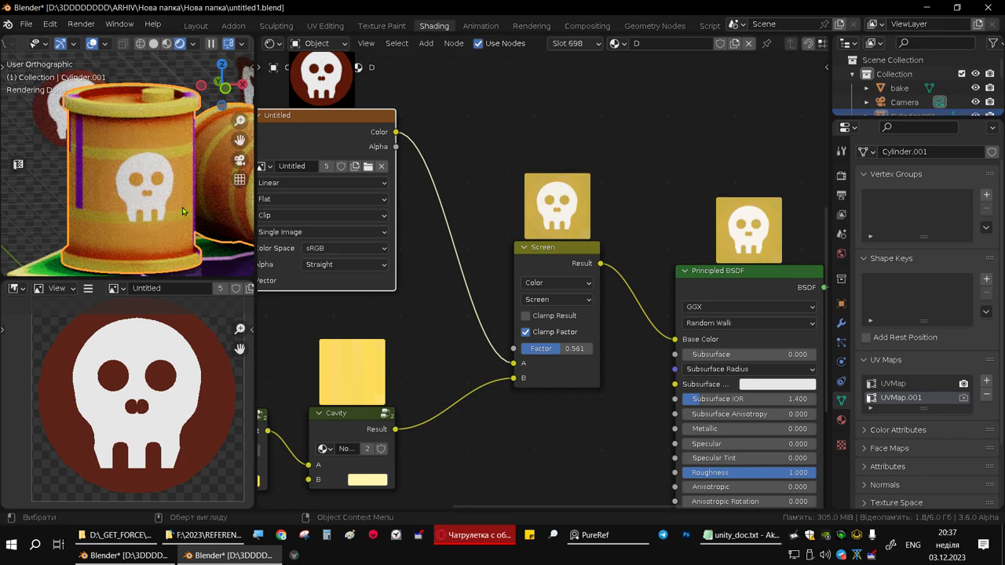
pyautogui.moveTo(183, 207); pyautogui.dragTo(160, 186, button='middle')
pyautogui.moveTo(549, 349); pyautogui.dragTo(589, 349)
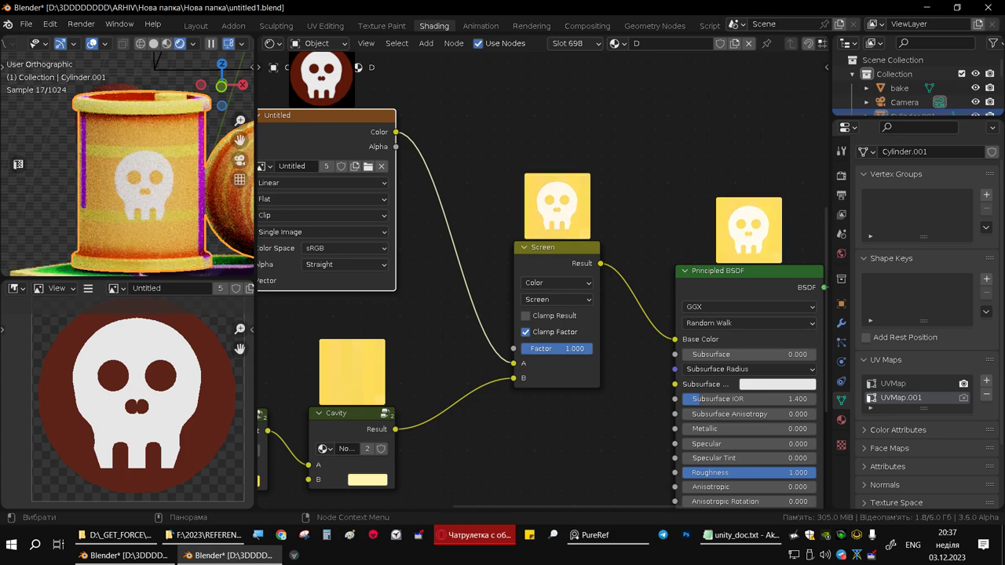
pyautogui.moveTo(589, 349)
pyautogui.mouseDown()
pyautogui.moveTo(556, 349)
pyautogui.moveTo(597, 348)
pyautogui.mouseUp()
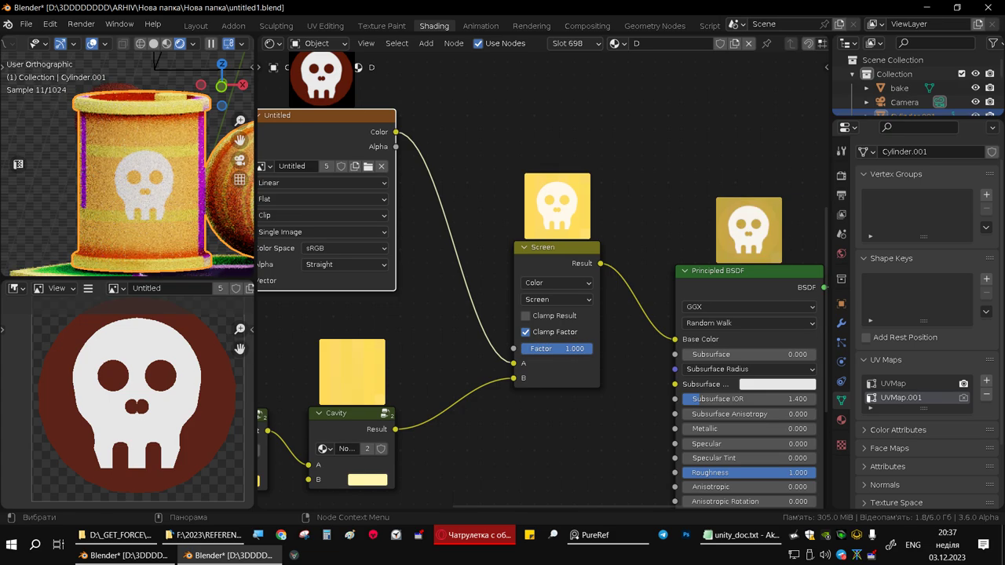
pyautogui.moveTo(516, 380)
pyautogui.mouseDown()
pyautogui.moveTo(485, 301)
pyautogui.moveTo(514, 378)
pyautogui.mouseUp()
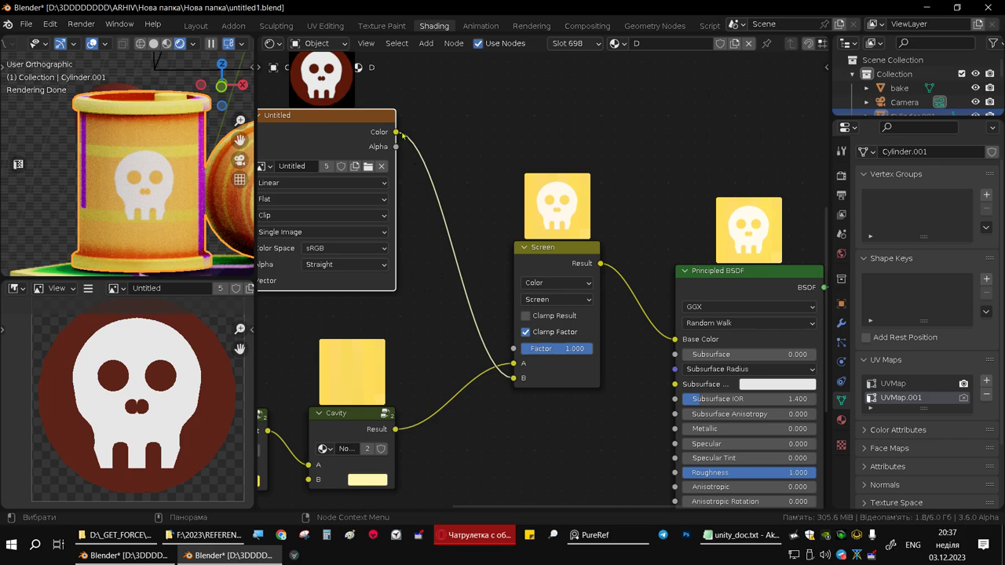
# Drive the Factor with the image's Alpha and set the blend mode back to Mix.
pyautogui.moveTo(397, 147)
pyautogui.mouseDown()
pyautogui.moveTo(515, 348)
pyautogui.moveTo(418, 426)
pyautogui.mouseUp()
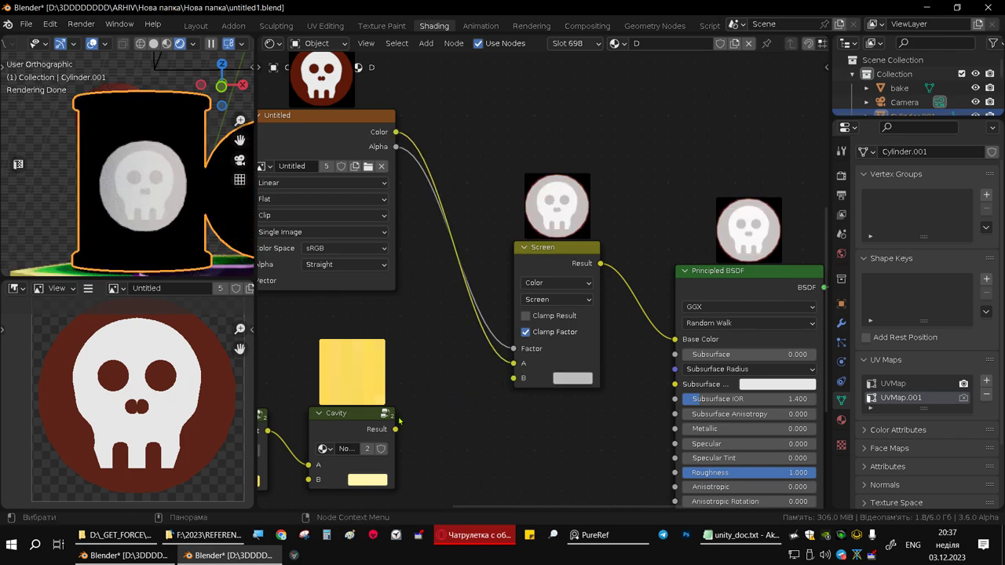
pyautogui.moveTo(419, 427); pyautogui.dragTo(513, 378)
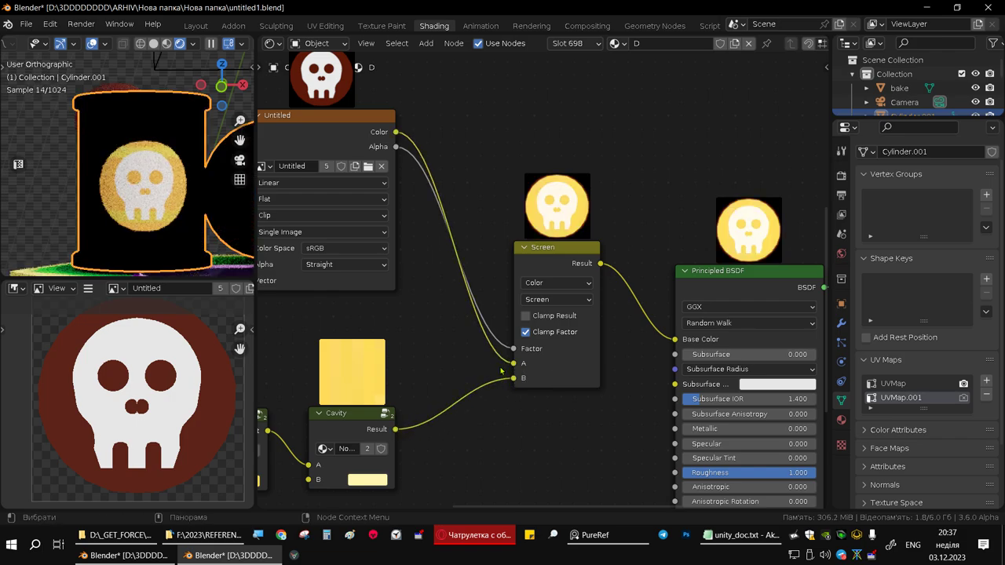
pyautogui.click(573, 300)
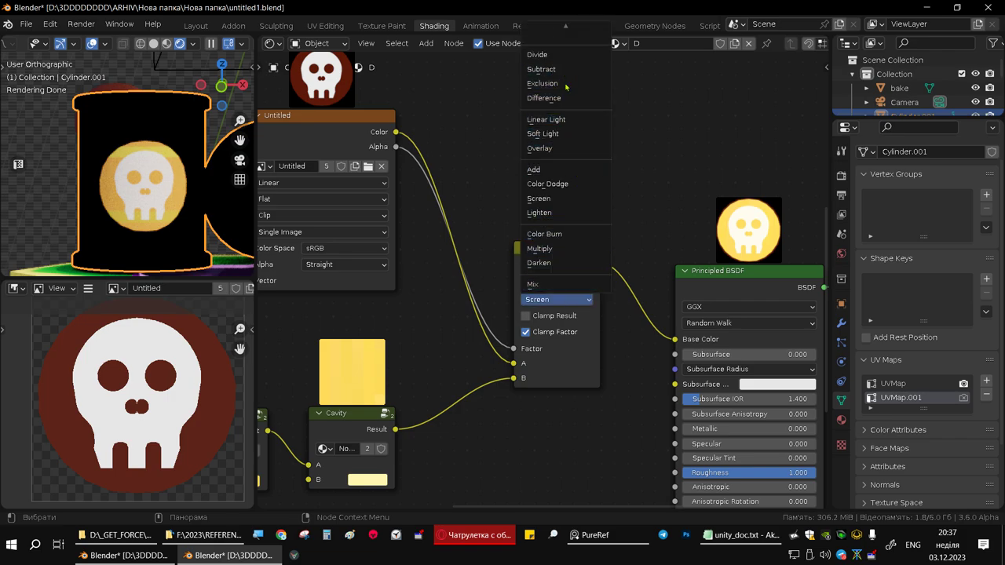
pyautogui.click(566, 285)
pyautogui.moveTo(512, 380); pyautogui.dragTo(513, 364)
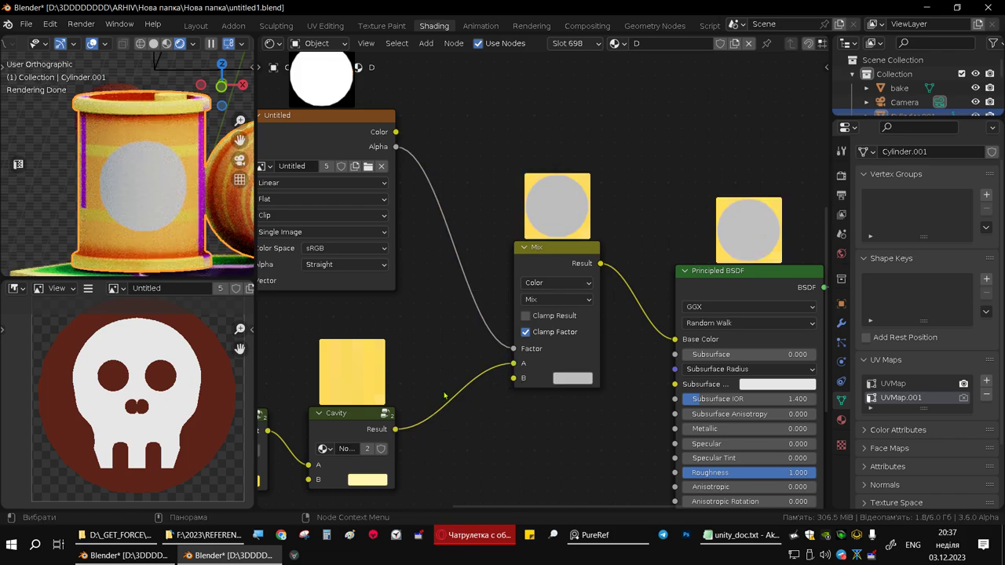
pyautogui.moveTo(396, 132); pyautogui.dragTo(516, 381)
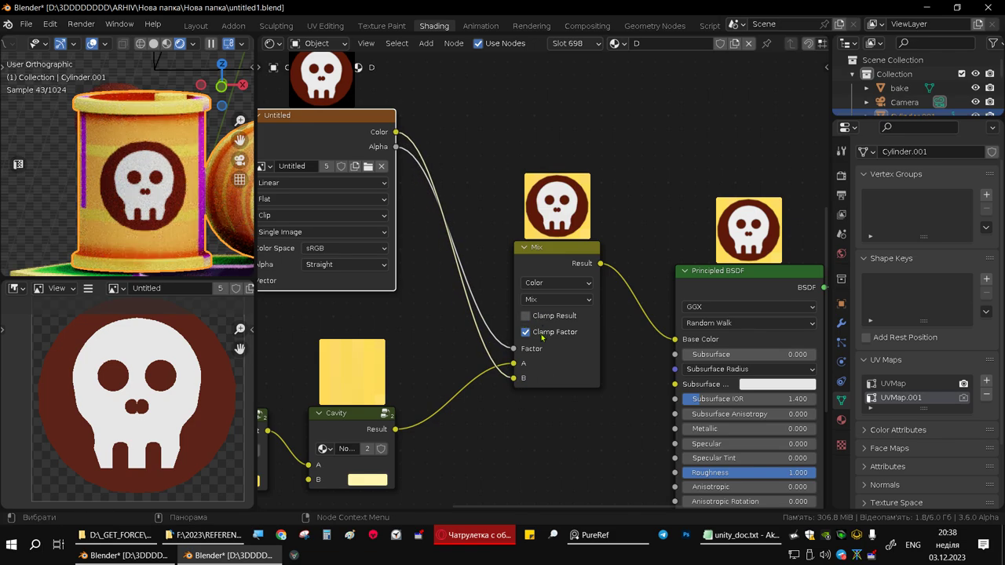
# Rewire the Mix node so Cavity feeds input A and the skull image Color feeds input B.
pyautogui.moveTo(542, 338); pyautogui.dragTo(562, 354, button='middle')
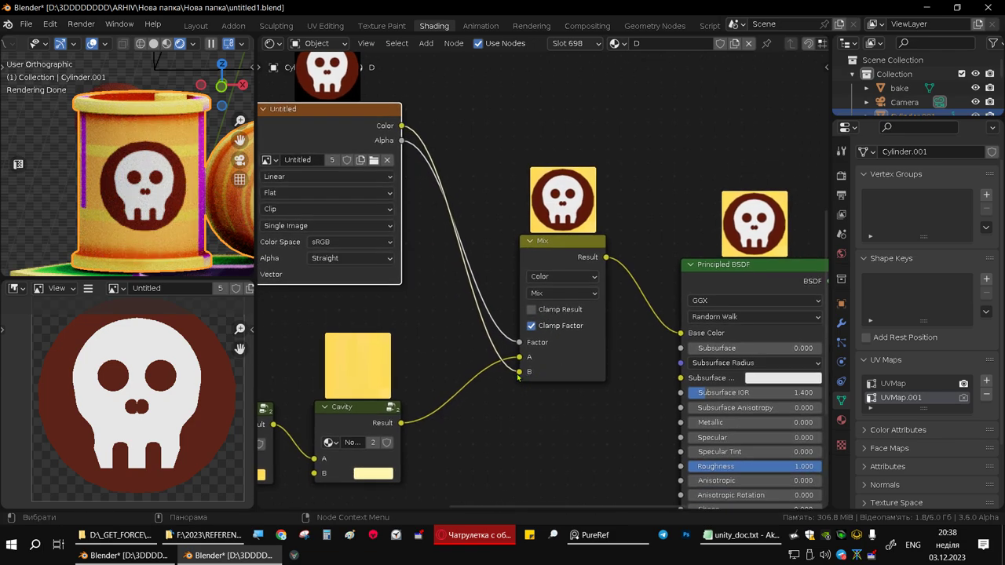
pyautogui.moveTo(518, 376); pyautogui.dragTo(520, 358)
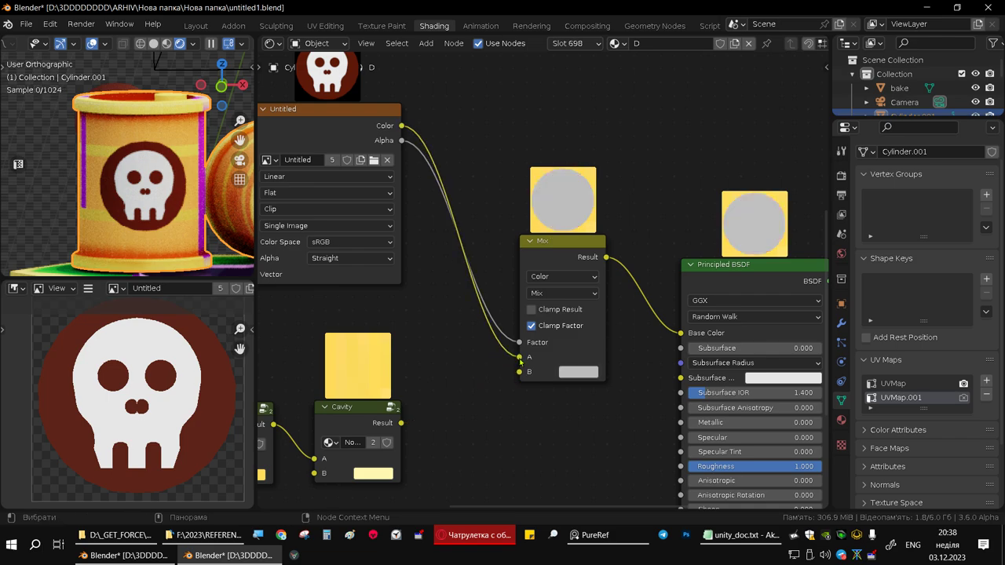
pyautogui.moveTo(401, 424); pyautogui.dragTo(517, 361)
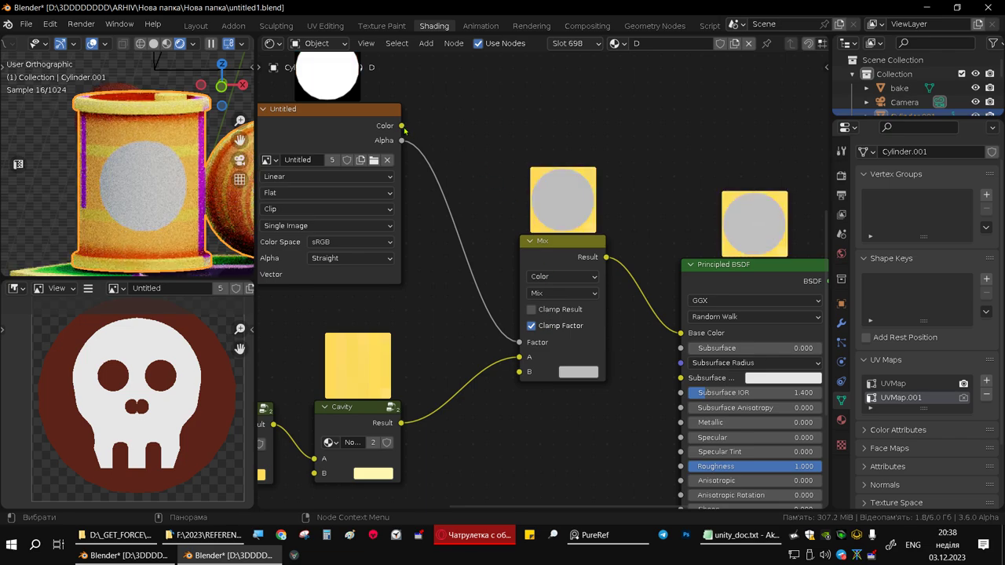
pyautogui.moveTo(519, 360)
pyautogui.mouseDown()
pyautogui.moveTo(539, 361)
pyautogui.moveTo(523, 372)
pyautogui.mouseUp()
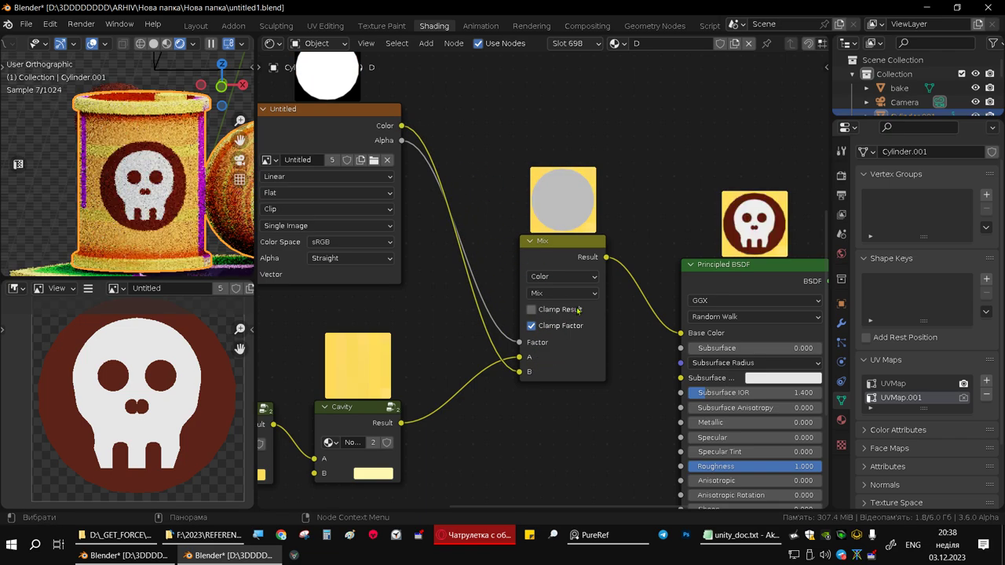
pyautogui.scroll(-1, 529, 327)
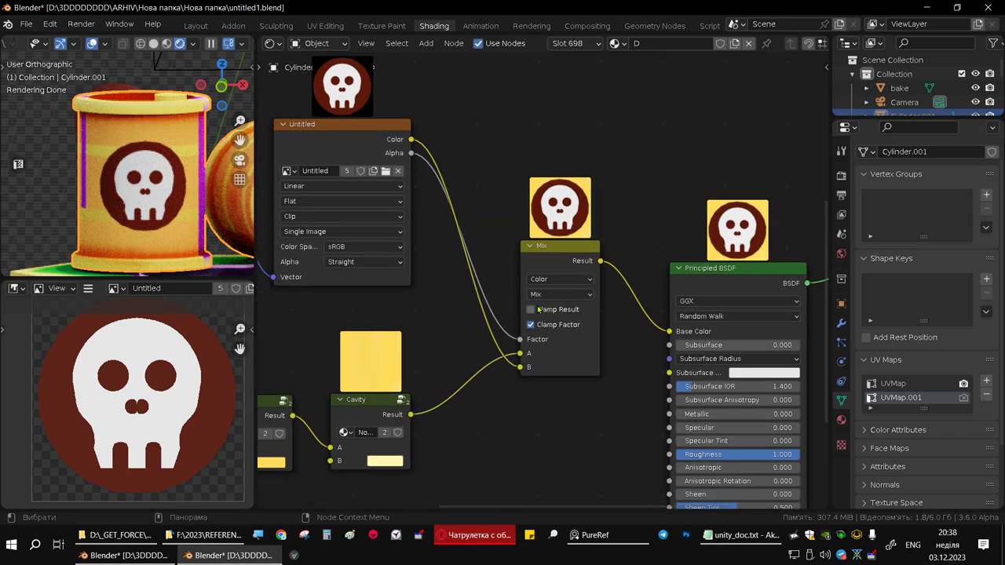
pyautogui.scroll(-1, 525, 329)
pyautogui.scroll(-1, 519, 329)
pyautogui.scroll(-1, 512, 331)
pyautogui.moveTo(511, 331); pyautogui.dragTo(457, 320, button='middle')
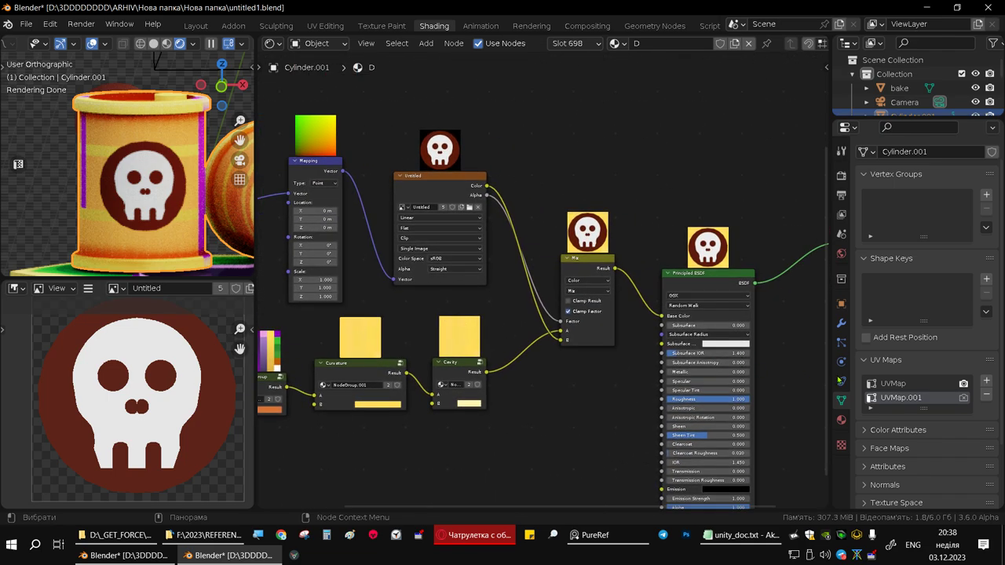
pyautogui.doubleClick(903, 399)
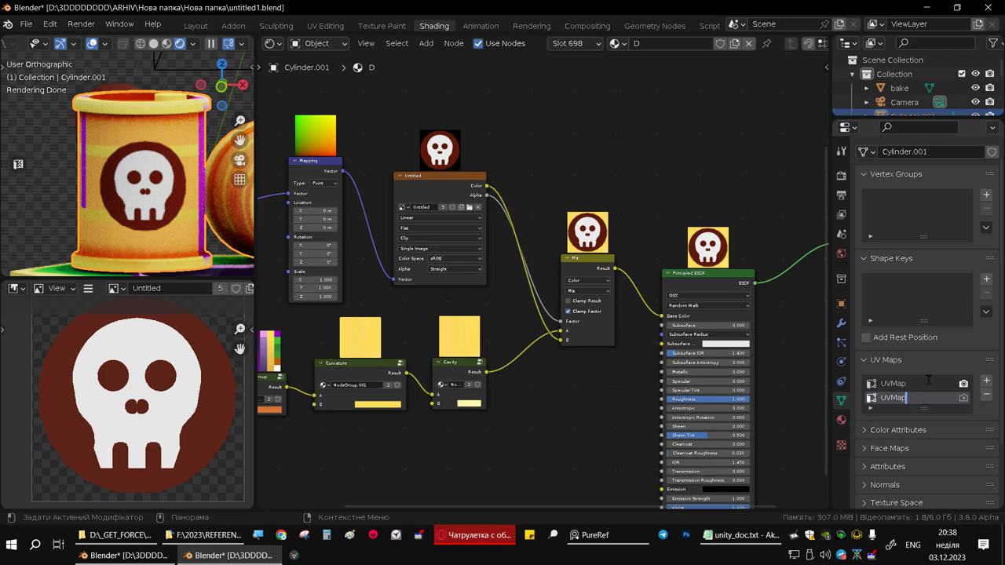
pyautogui.write('_L')
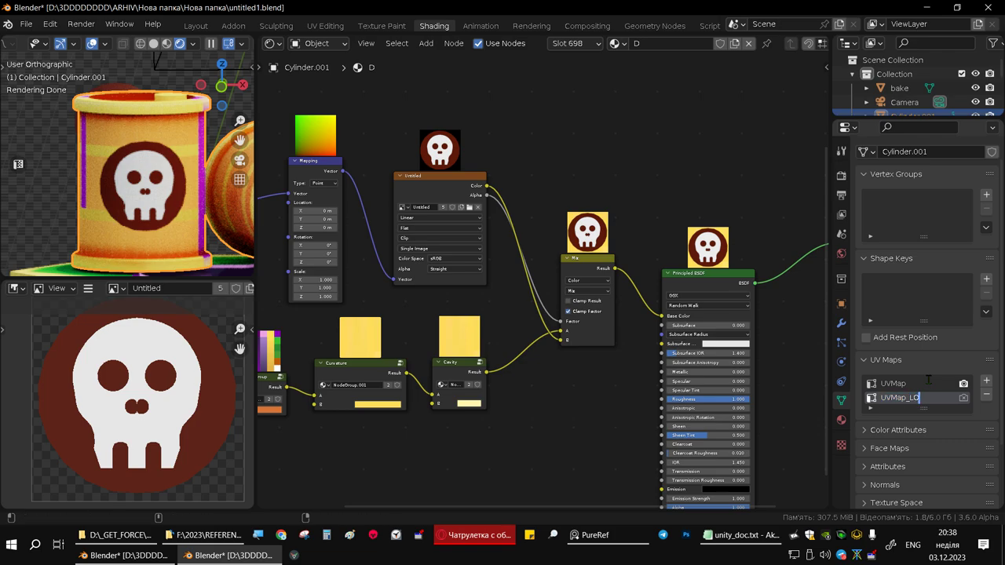
pyautogui.write('O')
pyautogui.press('Return')
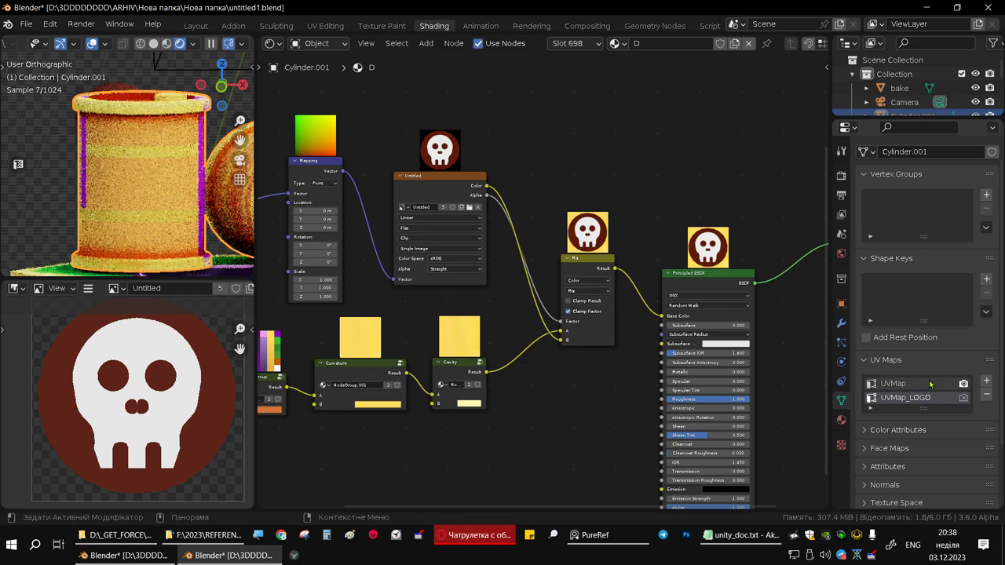
pyautogui.scroll(-1, 441, 299)
pyautogui.scroll(-1, 441, 300)
pyautogui.scroll(-1, 440, 299)
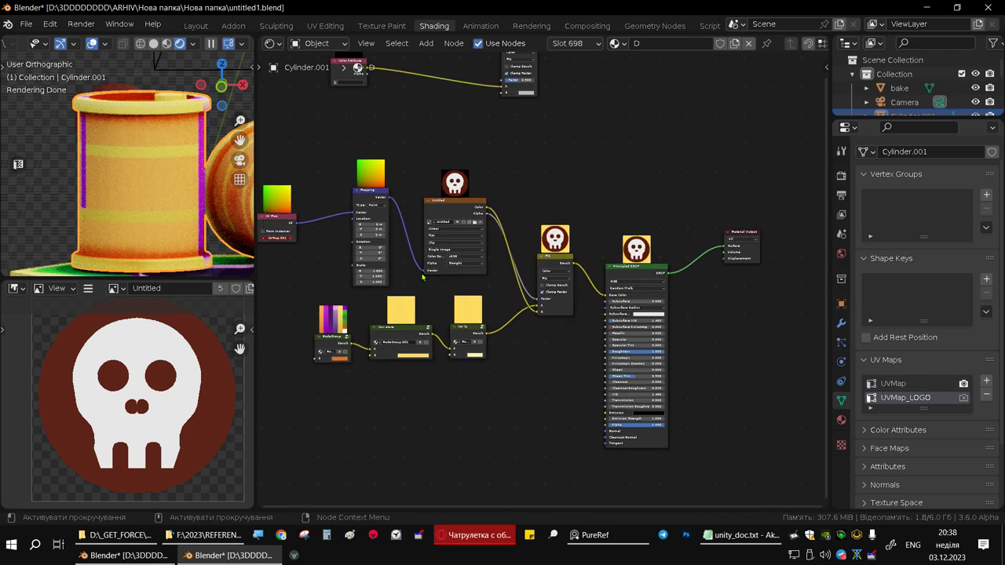
pyautogui.scroll(-1, 440, 299)
pyautogui.moveTo(405, 299); pyautogui.dragTo(437, 313, button='middle')
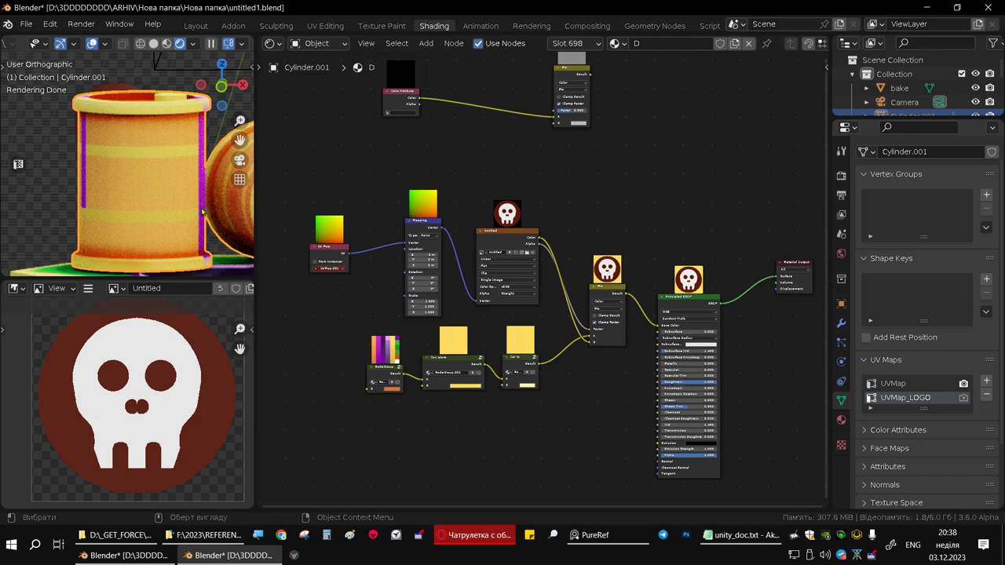
pyautogui.moveTo(190, 166)
pyautogui.mouseDown(button='middle')
pyautogui.moveTo(65, 182)
pyautogui.moveTo(223, 196)
pyautogui.mouseUp(button='middle')
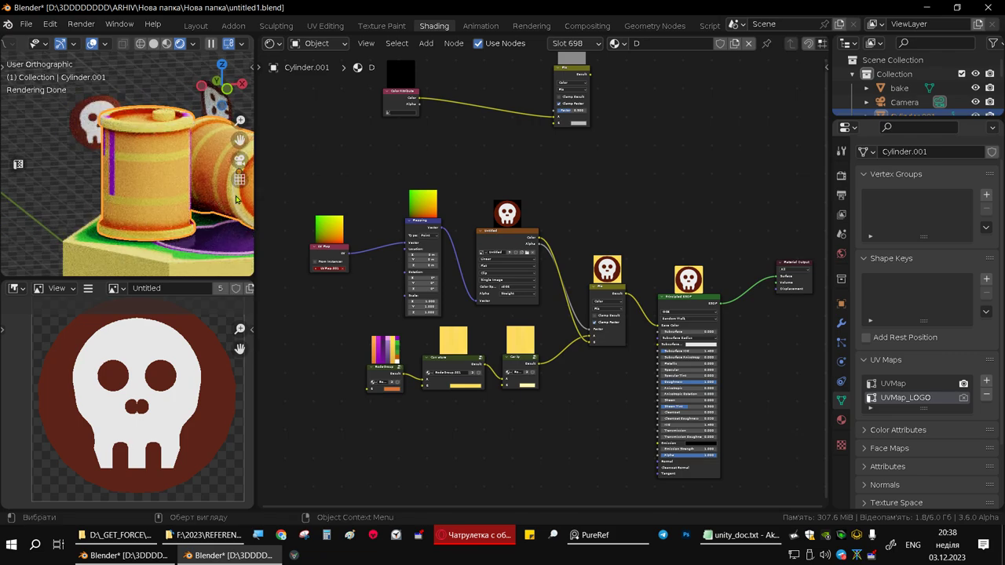
pyautogui.click(965, 398)
pyautogui.click(946, 385)
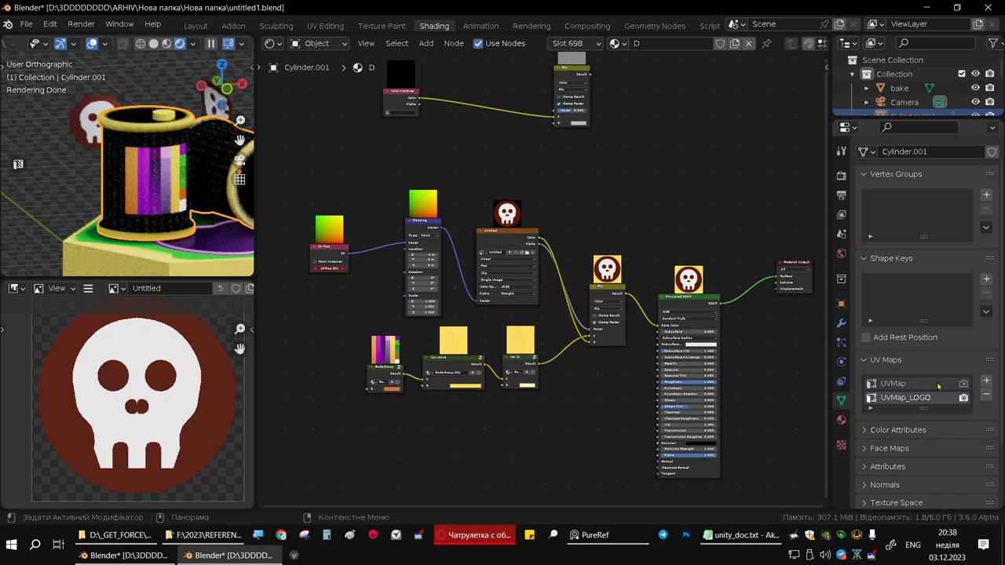
pyautogui.click(964, 384)
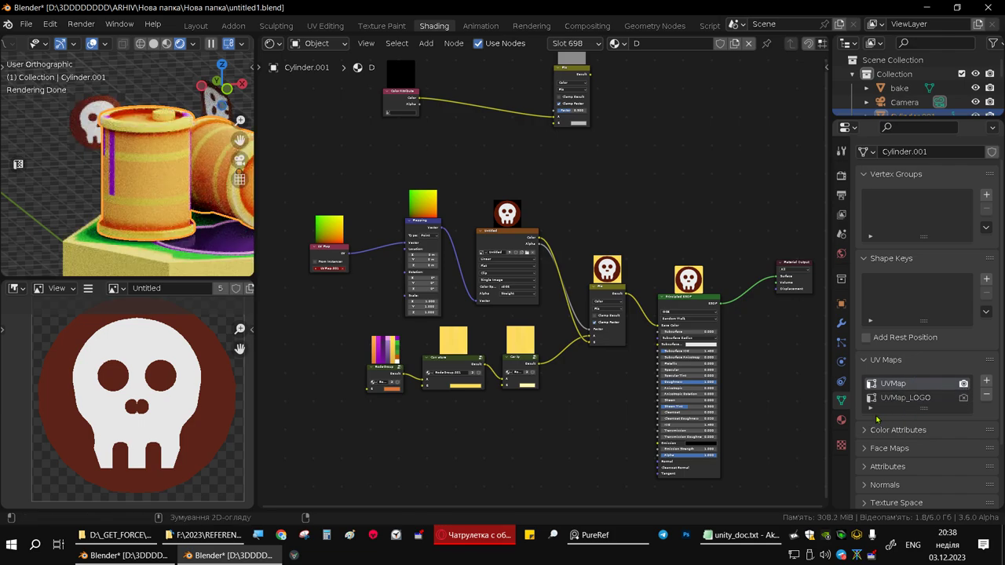
pyautogui.hotkey('ctrl', 'z')
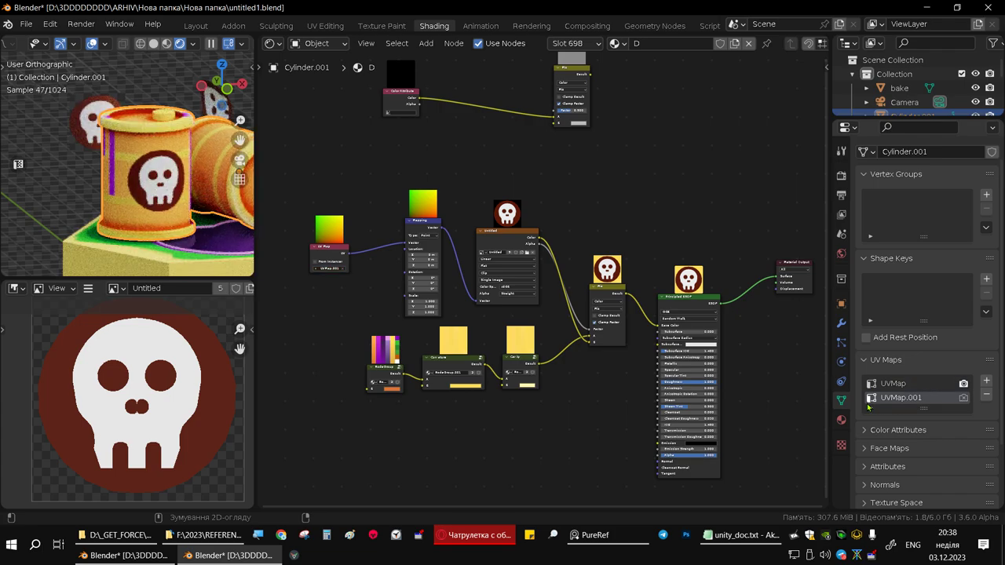
pyautogui.hotkey('ctrl', 'z')
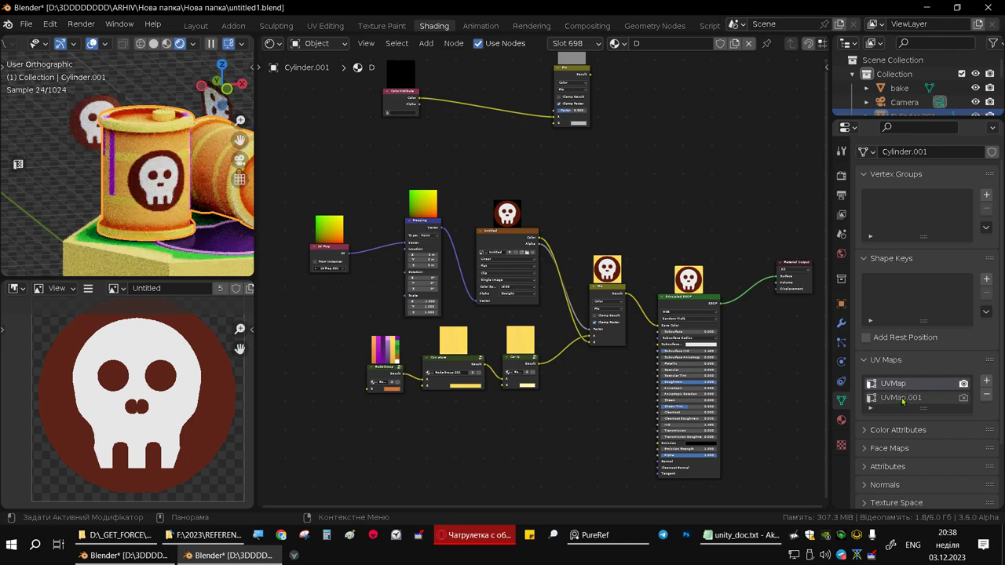
pyautogui.click(902, 398)
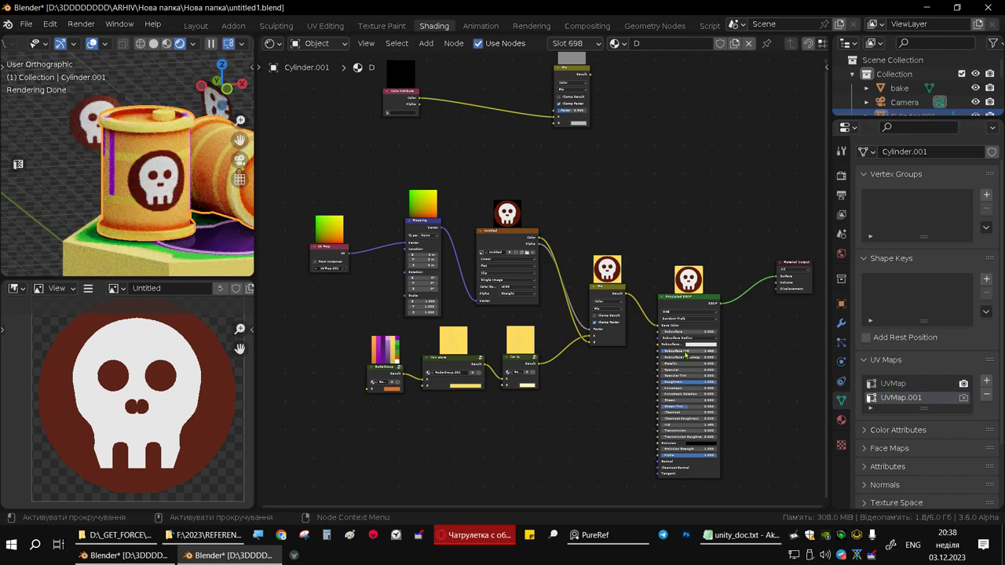
# Rename the barrel's second UV map from UVMap.001 to LOGO.
pyautogui.scroll(1, 628, 337)
pyautogui.scroll(1, 550, 314)
pyautogui.scroll(1, 487, 295)
pyautogui.scroll(1, 421, 274)
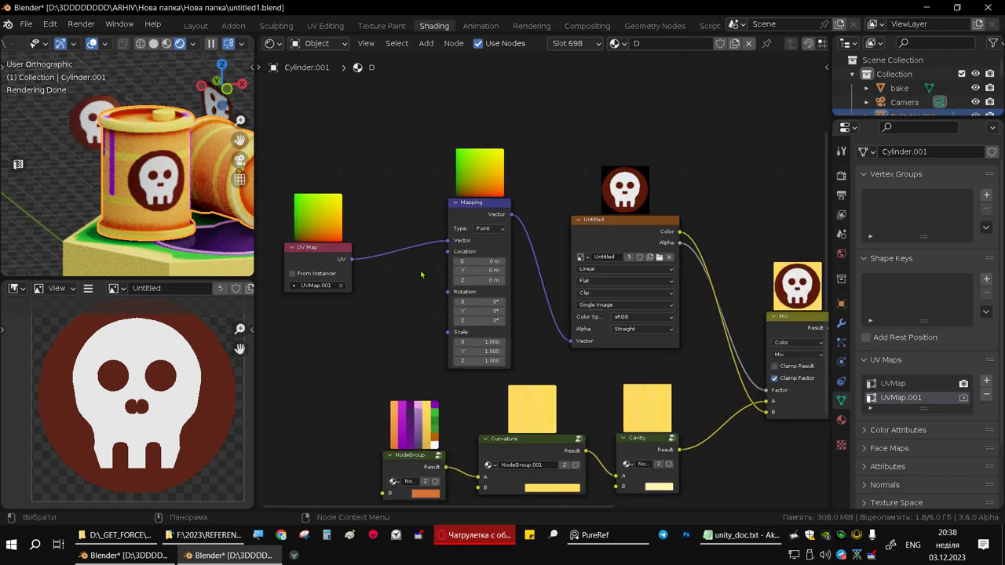
pyautogui.scroll(-2, 421, 274)
pyautogui.scroll(1, 423, 276)
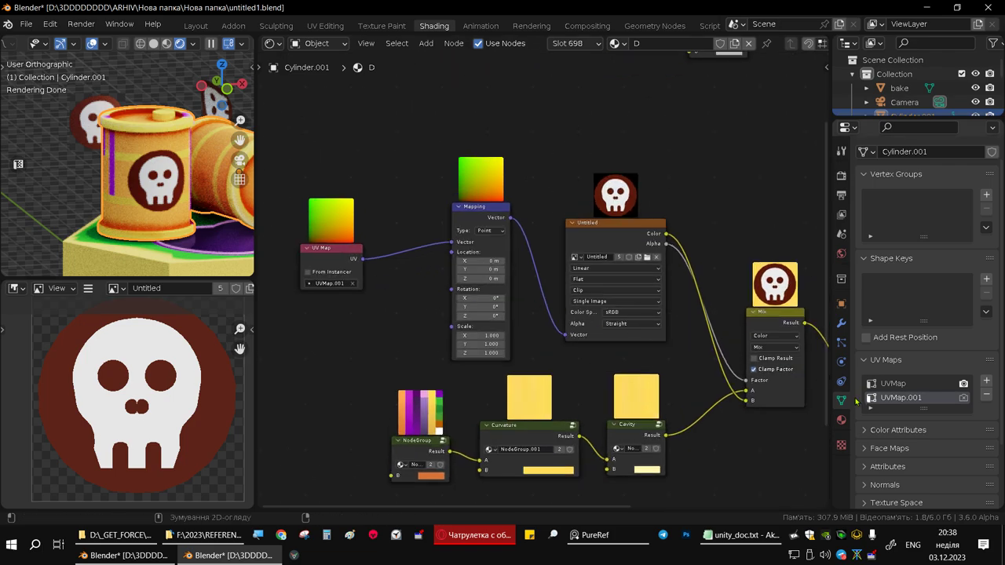
pyautogui.doubleClick(916, 400)
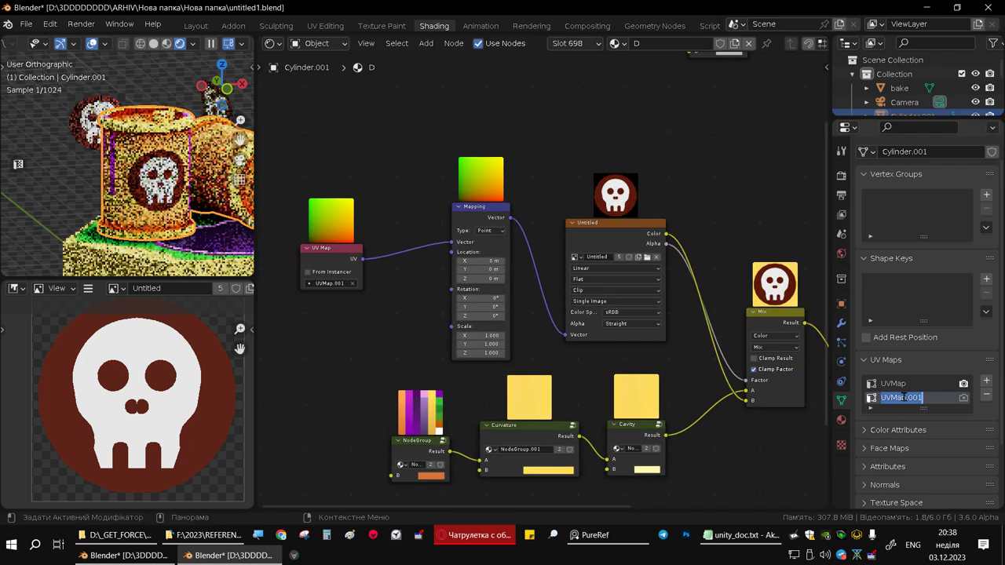
pyautogui.write('LOGO')
pyautogui.press('Return')
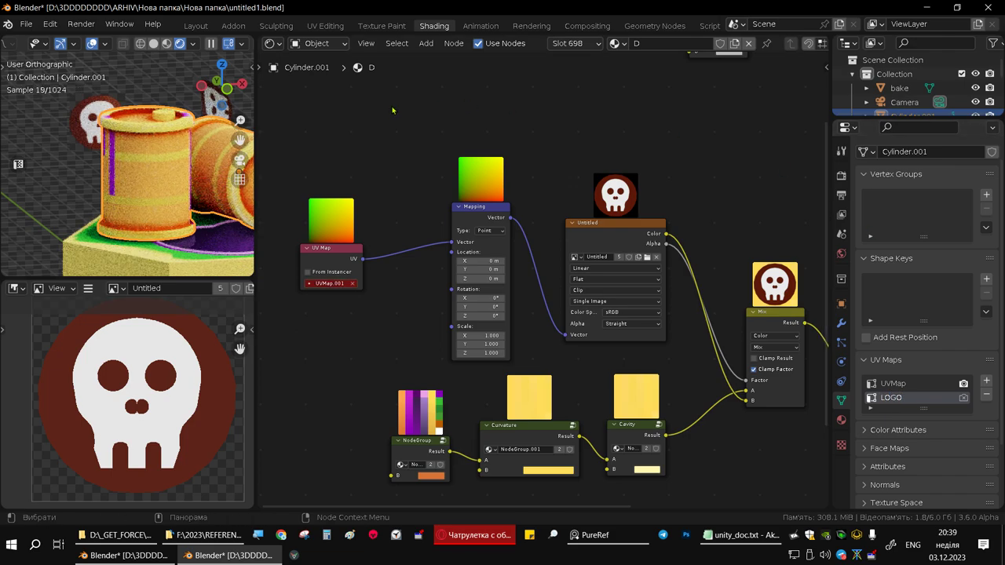
# Point the decal's UV Map node at the LOGO UV map instead of UVMap.001.
pyautogui.scroll(1, 306, 290)
pyautogui.scroll(1, 346, 289)
pyautogui.scroll(2, 380, 288)
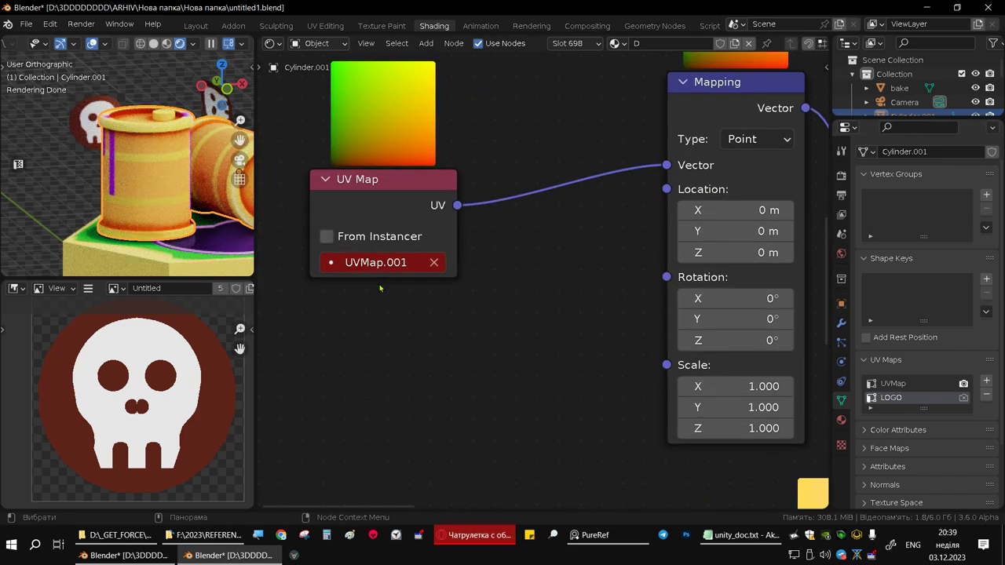
pyautogui.click(438, 267)
pyautogui.click(392, 263)
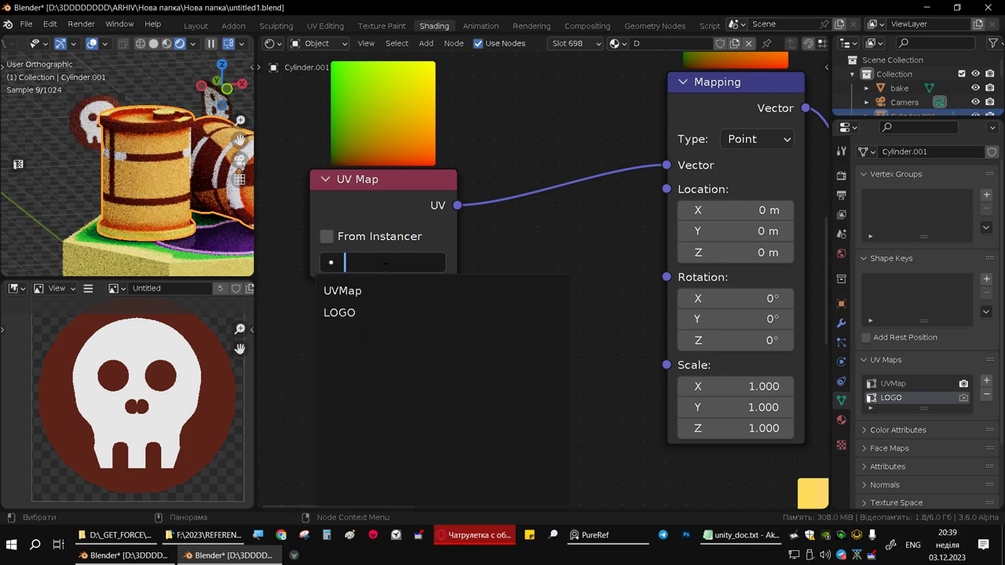
pyautogui.click(358, 313)
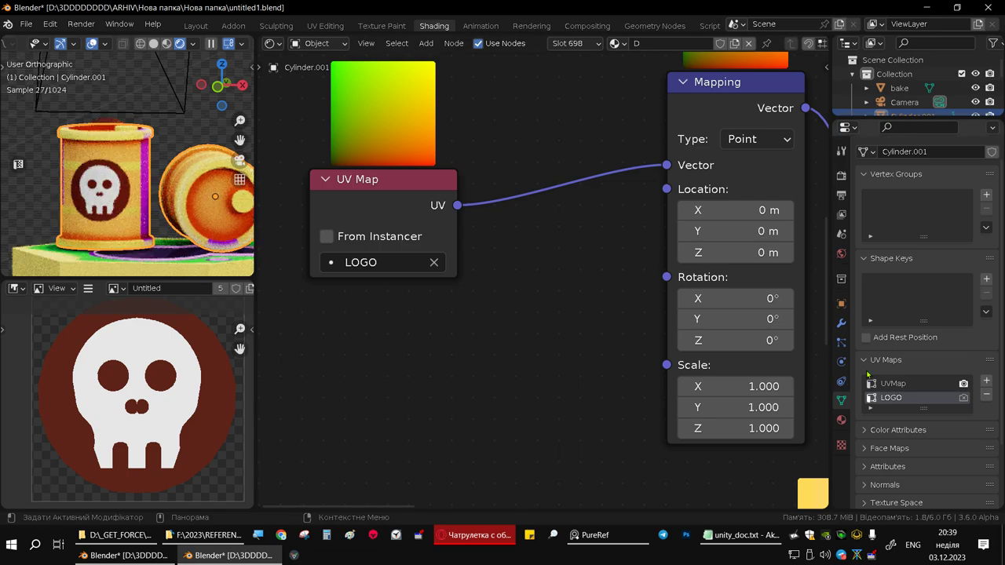
pyautogui.scroll(-1, 487, 289)
pyautogui.scroll(-3, 476, 287)
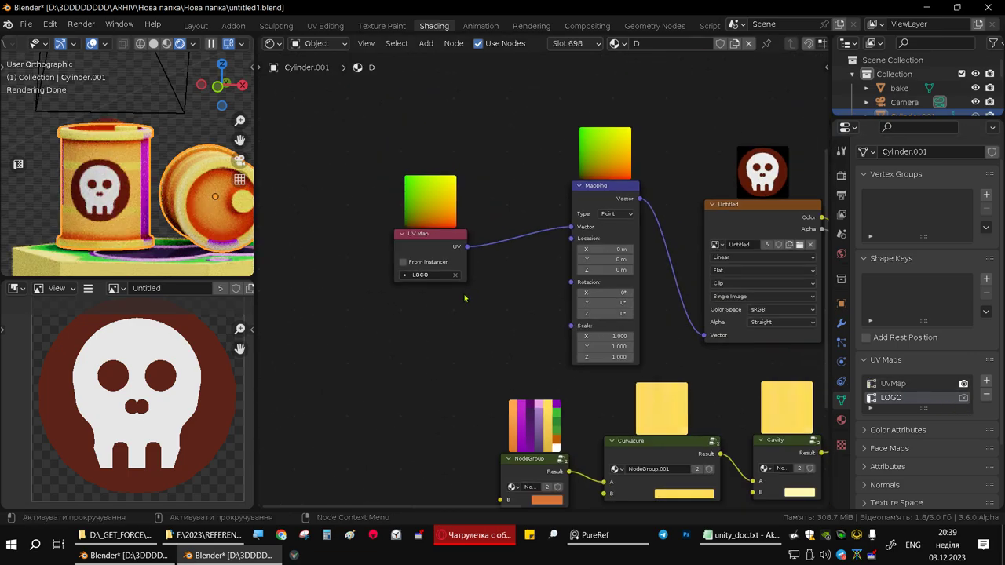
pyautogui.moveTo(134, 189)
pyautogui.mouseDown(button='middle')
pyautogui.moveTo(142, 202)
pyautogui.moveTo(207, 185)
pyautogui.mouseUp(button='middle')
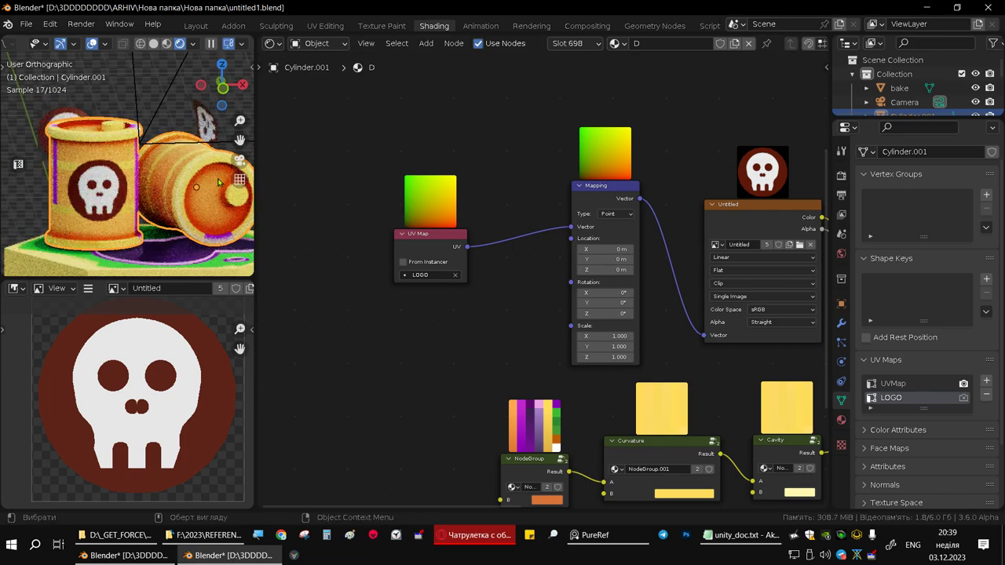
pyautogui.moveTo(413, 303); pyautogui.dragTo(419, 282, button='middle')
pyautogui.moveTo(126, 196); pyautogui.dragTo(94, 189, button='middle')
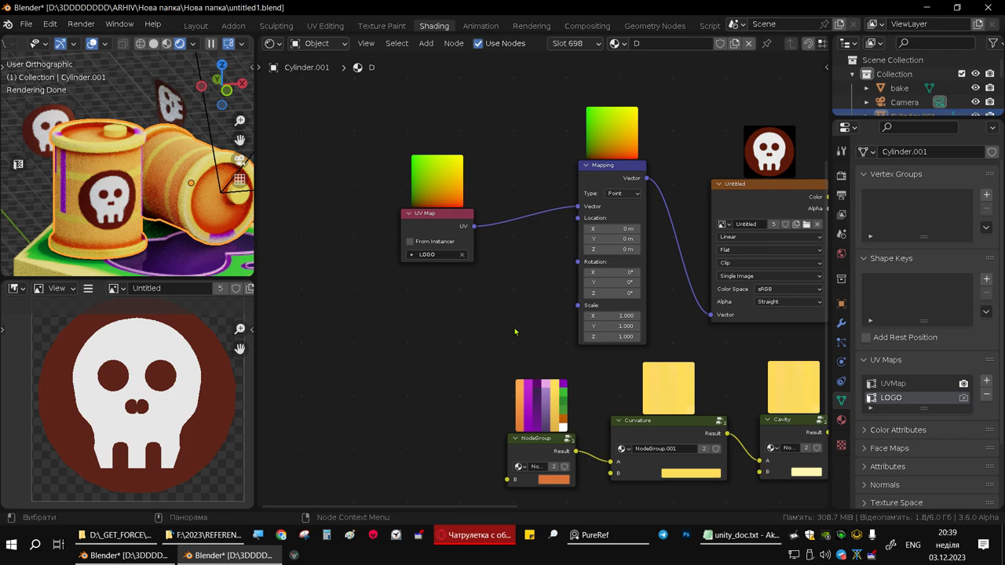
pyautogui.moveTo(515, 331); pyautogui.dragTo(390, 330, button='middle')
pyautogui.scroll(-2, 649, 251)
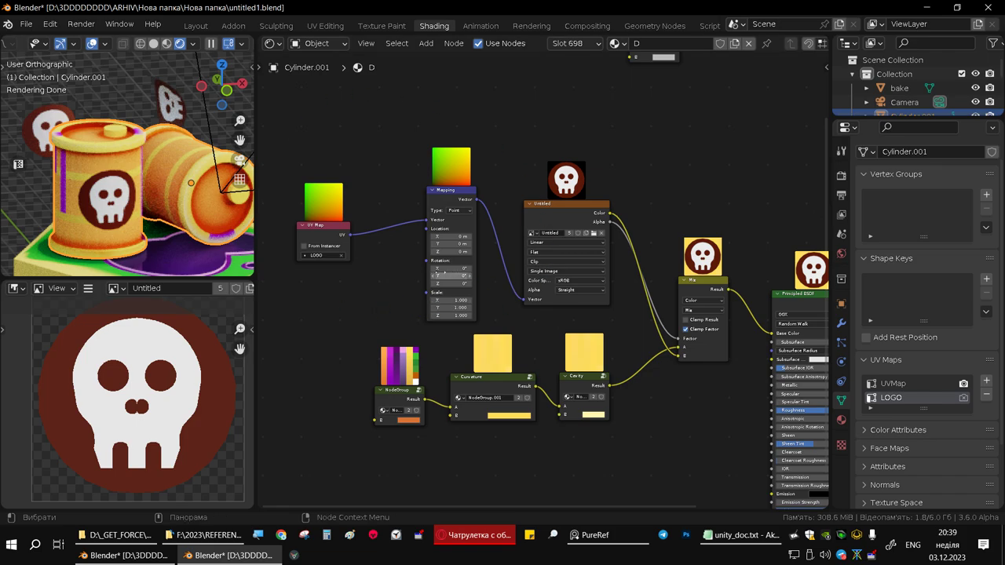
pyautogui.moveTo(444, 273); pyautogui.dragTo(466, 256, button='middle')
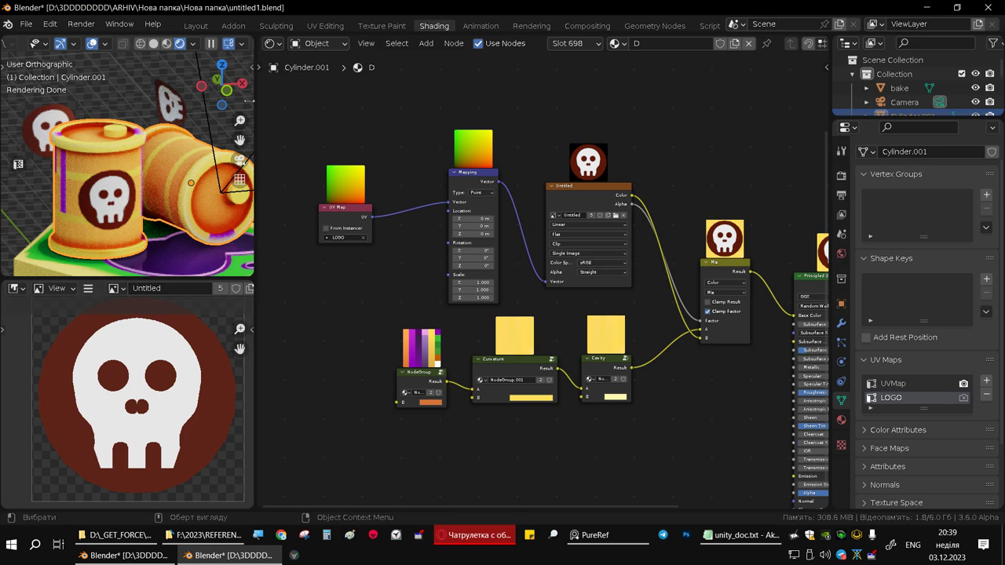
pyautogui.moveTo(297, 218); pyautogui.dragTo(281, 215, button='middle')
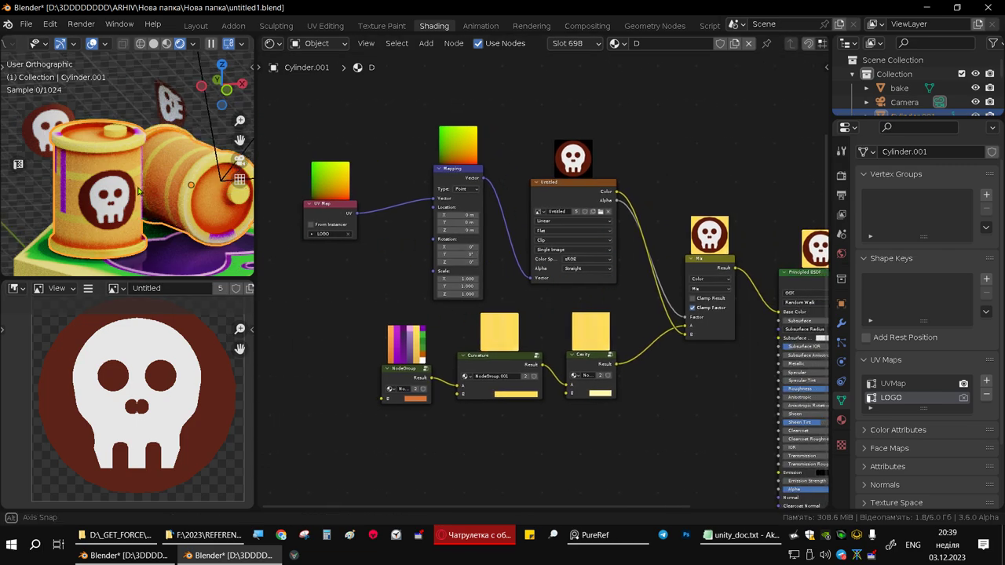
# In the Layout workspace, delete the floating skull decal card.
pyautogui.click(198, 26)
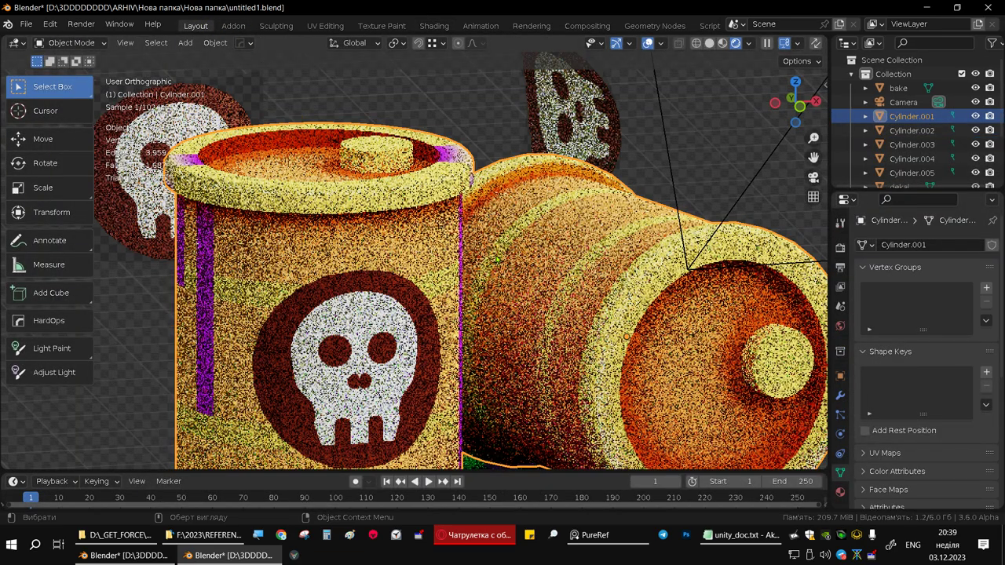
pyautogui.scroll(-5, 496, 309)
pyautogui.keyDown('alt'); pyautogui.moveTo(497, 310); pyautogui.dragTo(496, 320, button='middle'); pyautogui.keyUp('alt')
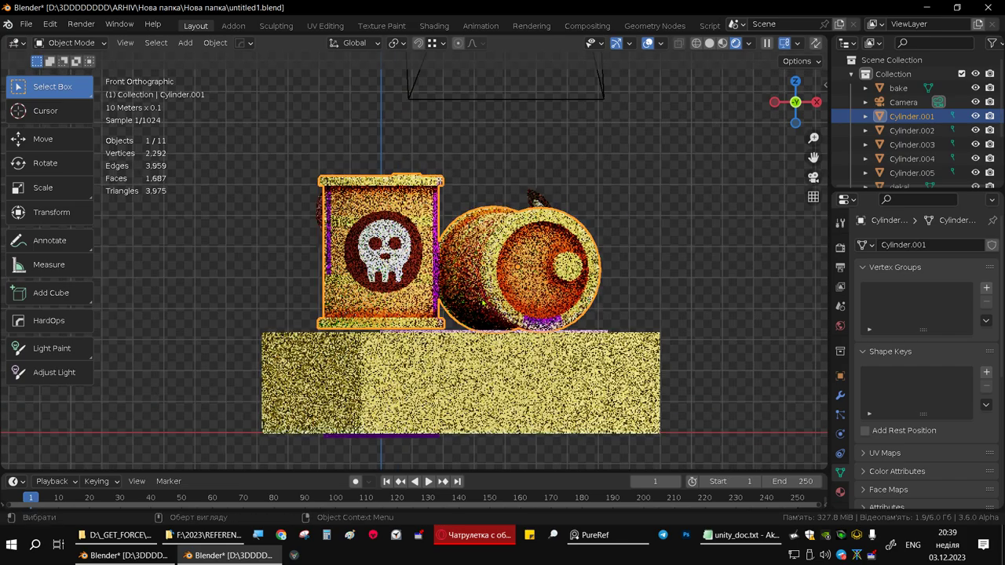
pyautogui.scroll(2, 495, 318)
pyautogui.press('KP_0')
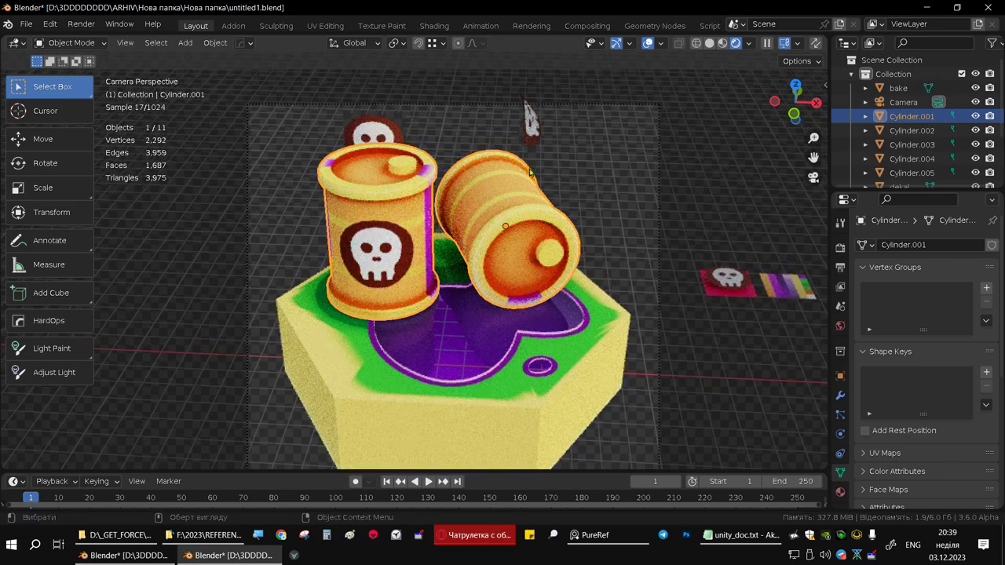
pyautogui.moveTo(533, 170); pyautogui.dragTo(581, 163, button='middle')
pyautogui.click(581, 162)
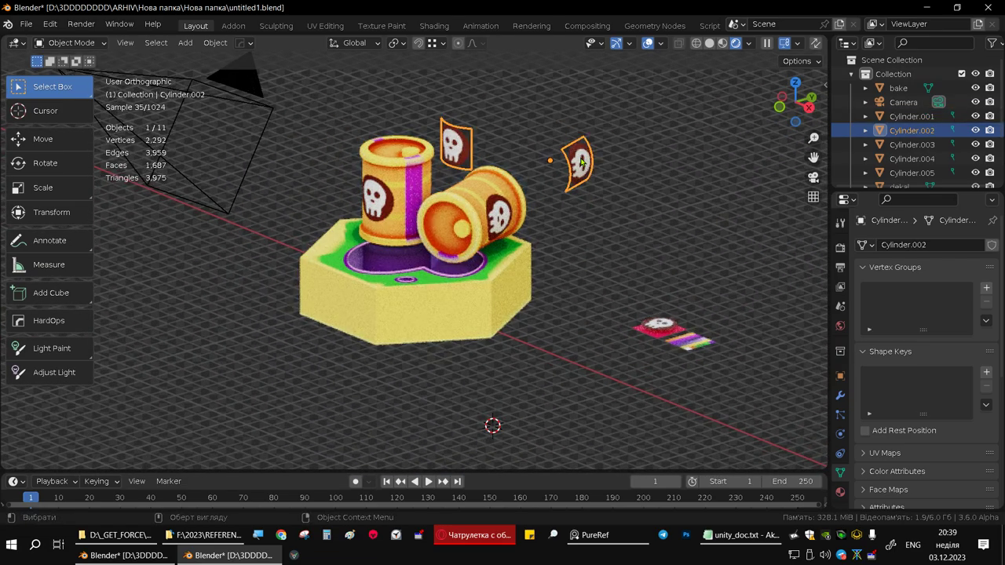
pyautogui.press('Delete')
# Box-select and delete the five leftover dekal and bake objects.
pyautogui.moveTo(547, 227)
pyautogui.mouseDown(button='middle')
pyautogui.moveTo(563, 289)
pyautogui.moveTo(584, 285)
pyautogui.moveTo(571, 300)
pyautogui.mouseUp(button='middle')
pyautogui.moveTo(642, 235); pyautogui.dragTo(752, 342)
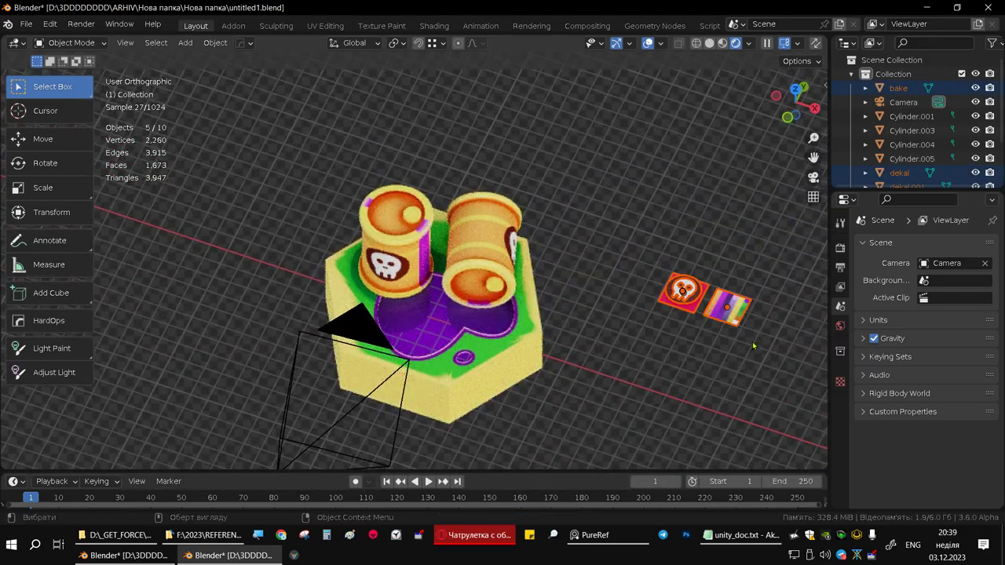
pyautogui.press('Delete')
pyautogui.moveTo(753, 342)
pyautogui.mouseDown(button='middle')
pyautogui.moveTo(765, 346)
pyautogui.moveTo(87, 70)
pyautogui.mouseUp(button='middle')
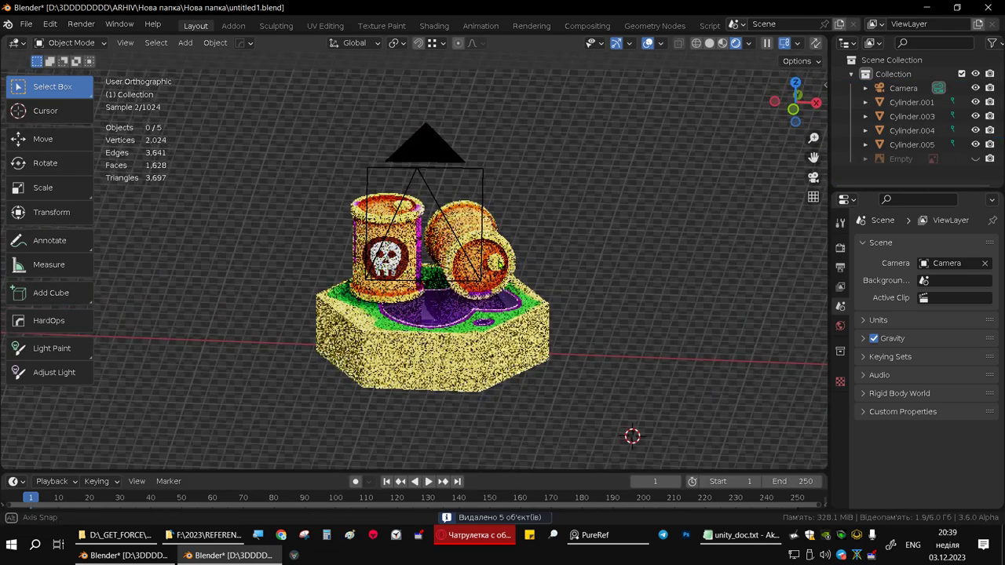
# Save the blend file, frame a near-front view of the barrels, and launch Snipping Tool.
pyautogui.click(26, 25)
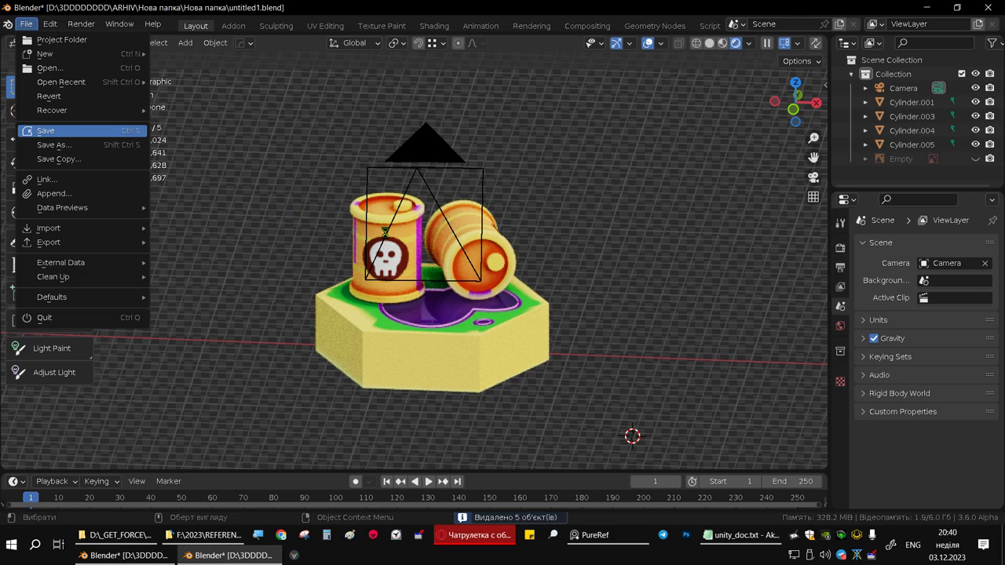
pyautogui.hotkey('ctrl', 's')
pyautogui.scroll(5, 410, 243)
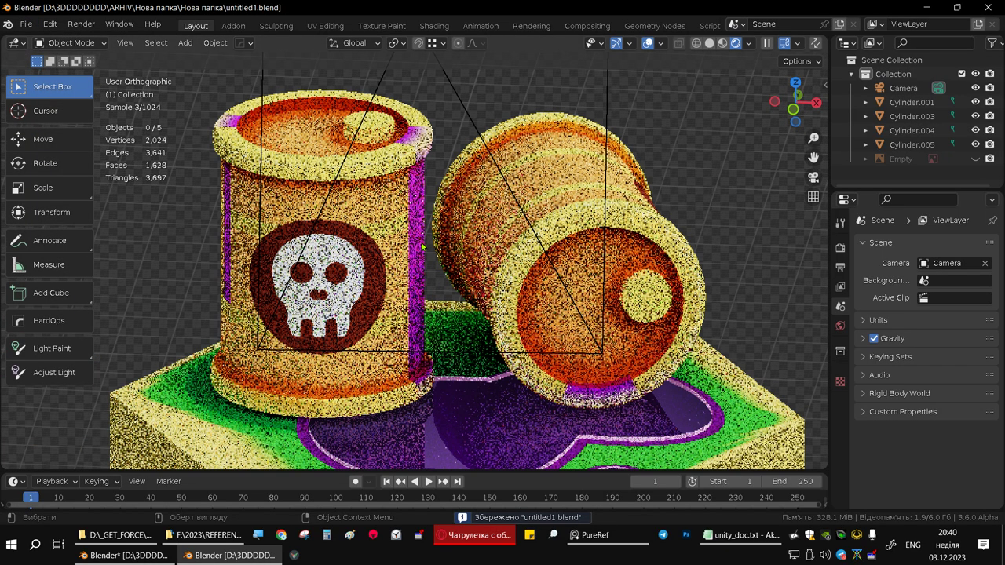
pyautogui.scroll(1, 469, 245)
pyautogui.moveTo(469, 244)
pyautogui.mouseDown(button='middle')
pyautogui.moveTo(561, 273)
pyautogui.moveTo(523, 318)
pyautogui.moveTo(611, 296)
pyautogui.mouseUp(button='middle')
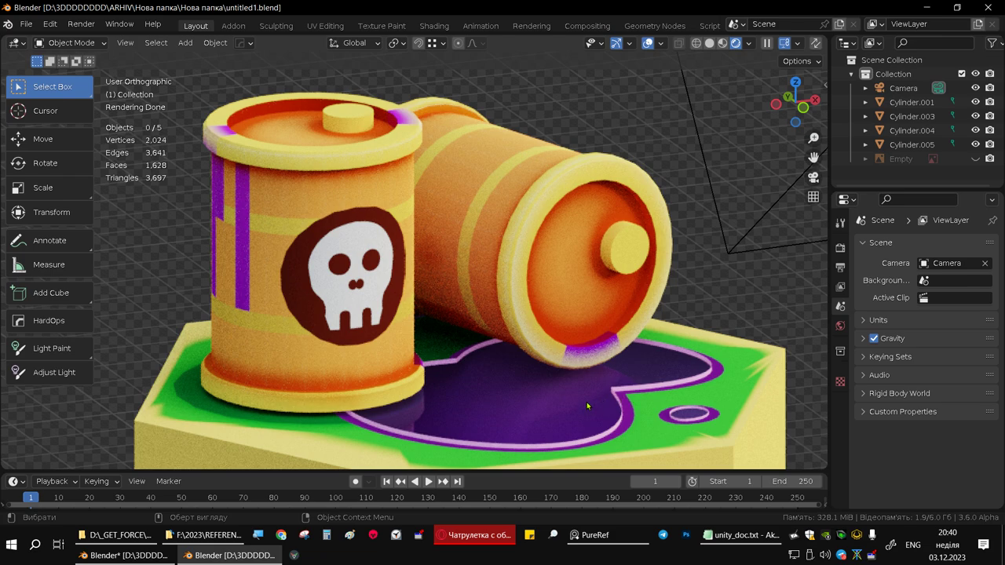
pyautogui.click(305, 537)
# Snip a new rectangle around the Blender viewport showing the rendered skull-decal barrels.
pyautogui.click(429, 74)
pyautogui.moveTo(152, 51); pyautogui.dragTo(824, 492)
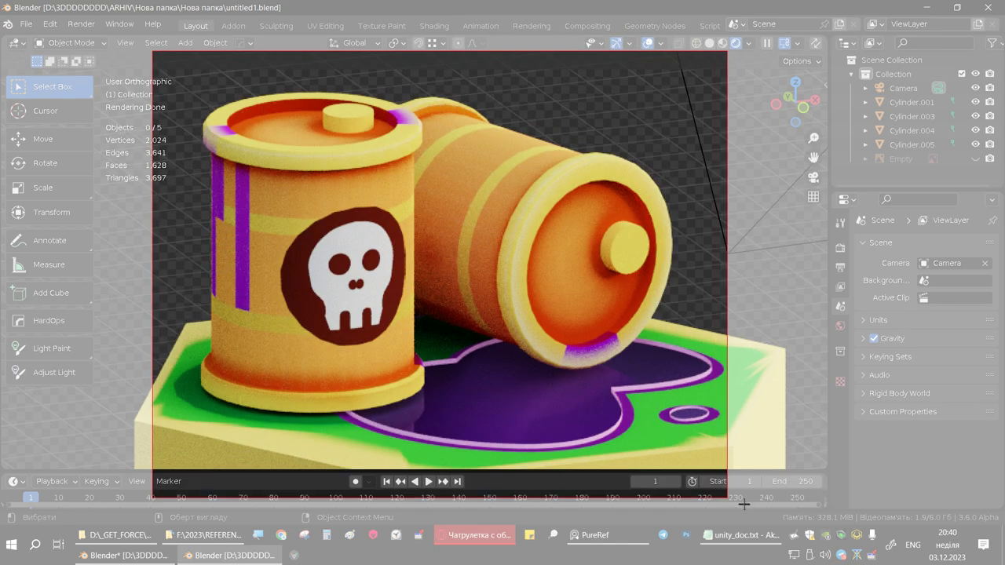
pyautogui.moveTo(823, 492); pyautogui.dragTo(830, 498)
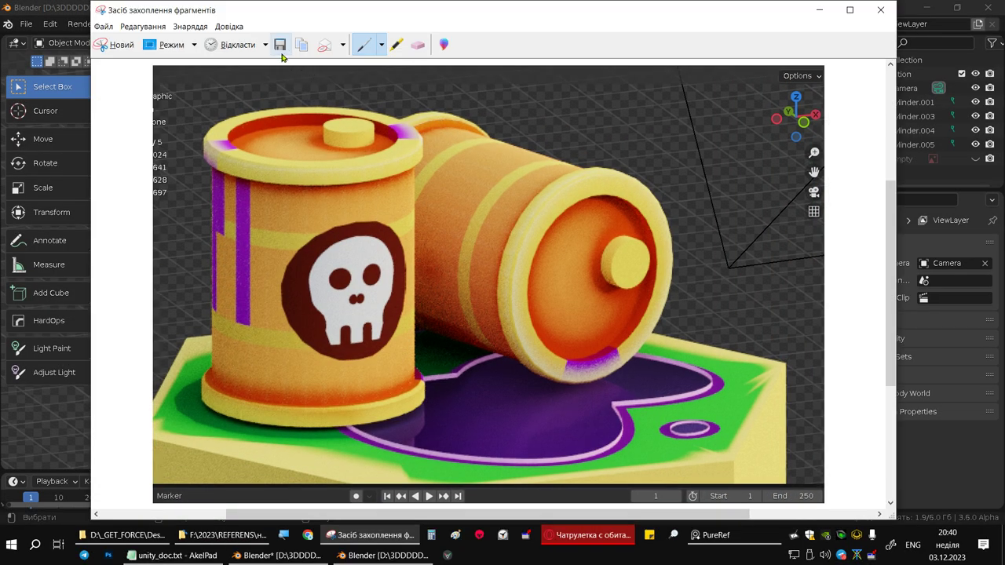